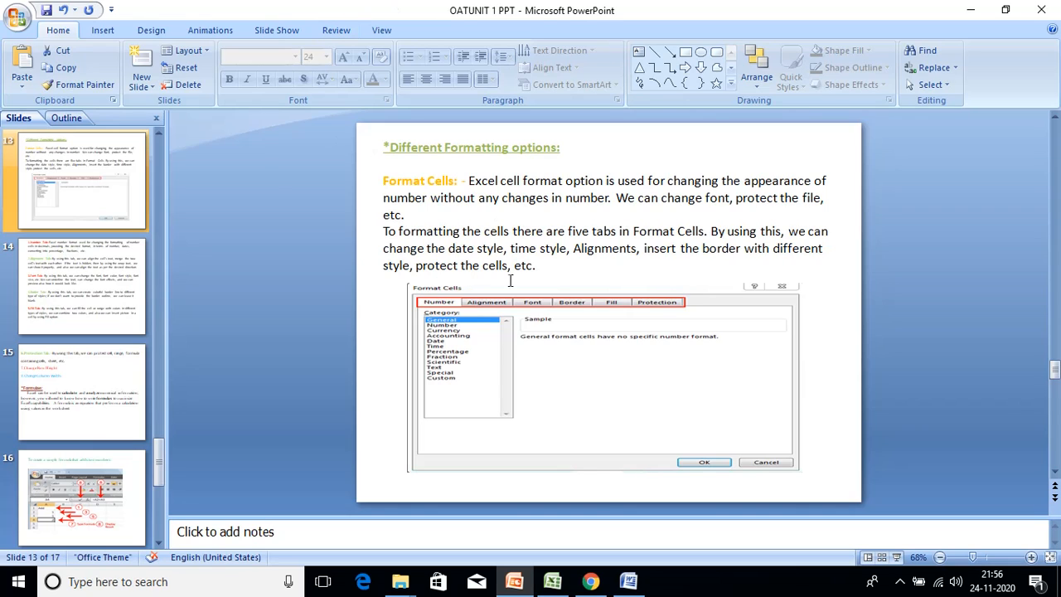
# - Switch from the PowerPoint slide to the Excel student marks sheet
pyautogui.click(553, 590)
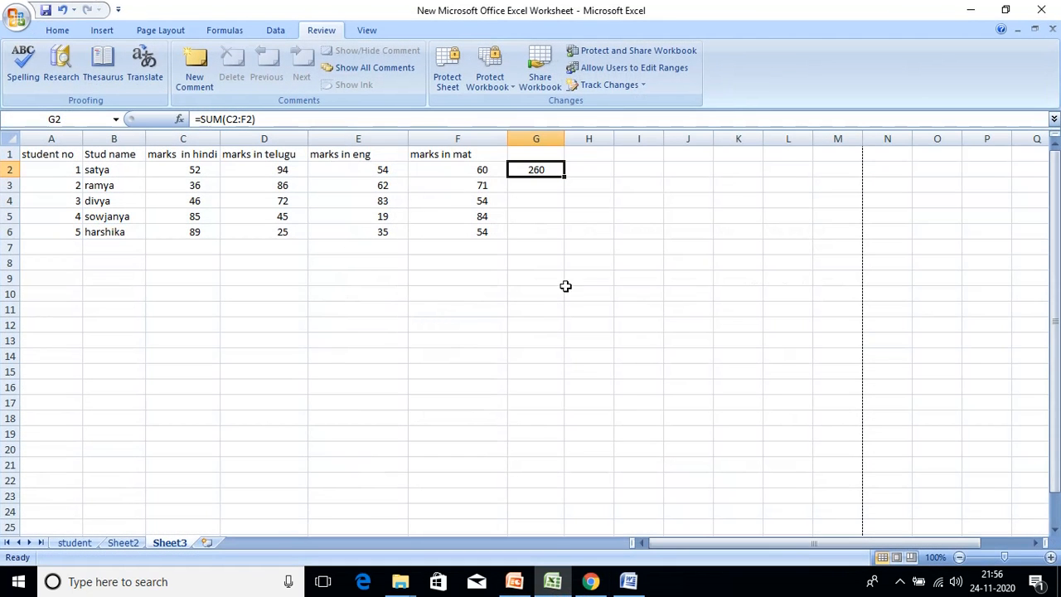
pyautogui.click(105, 32)
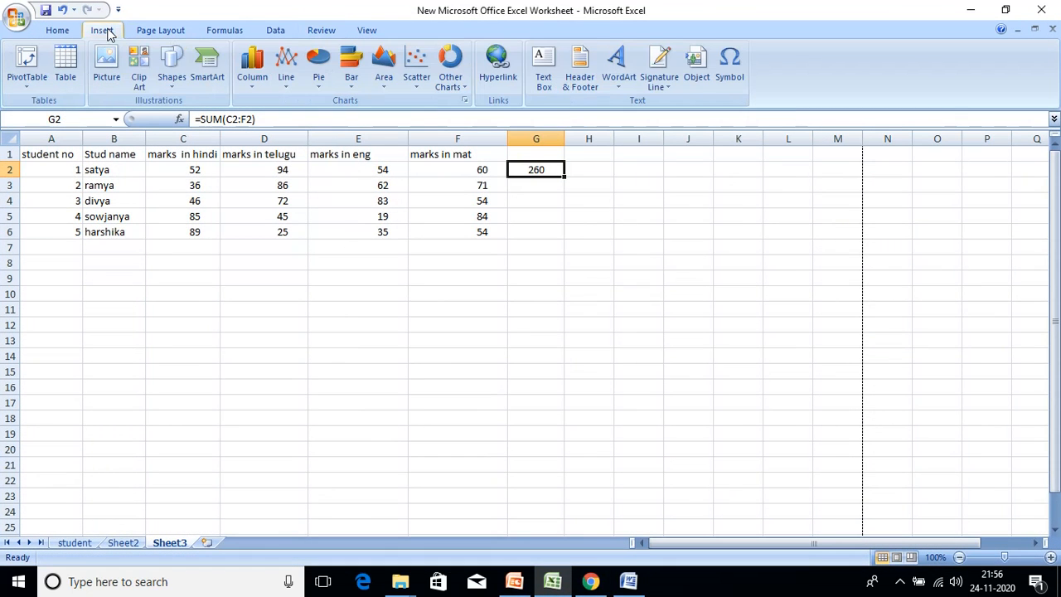
pyautogui.click(55, 30)
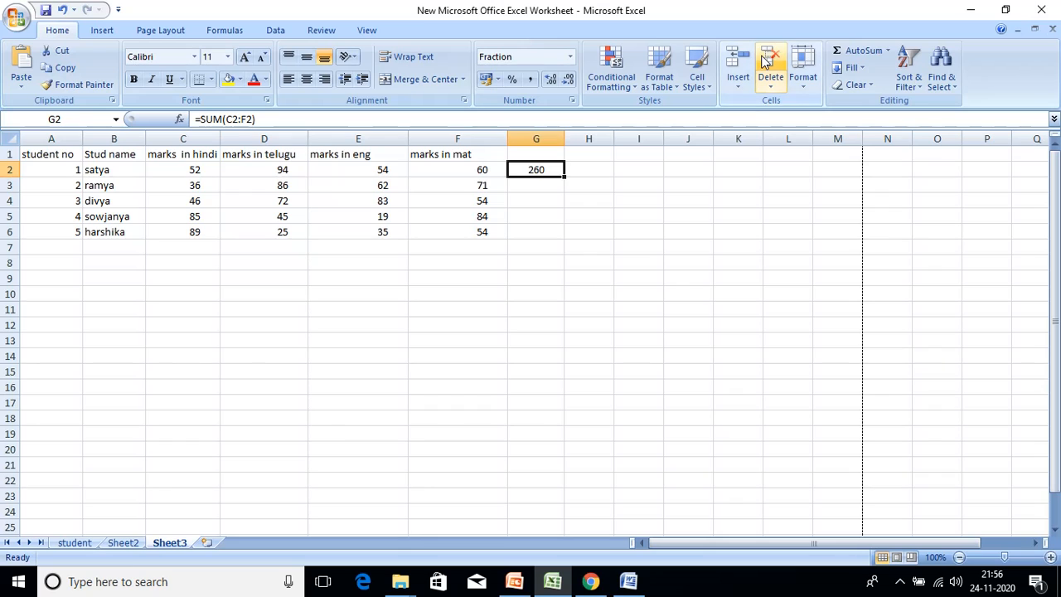
pyautogui.click(803, 83)
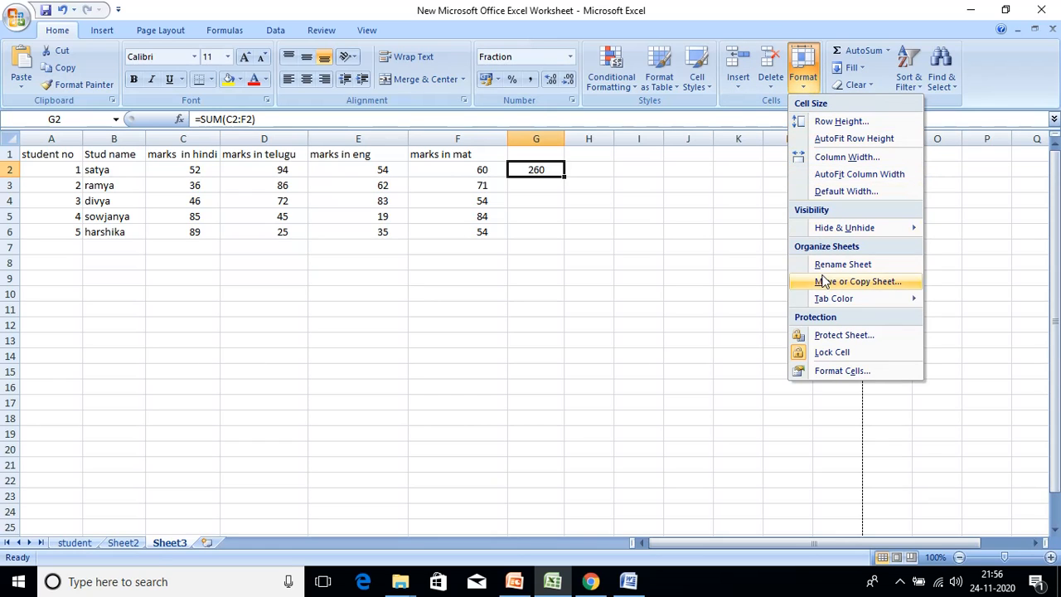
pyautogui.click(835, 373)
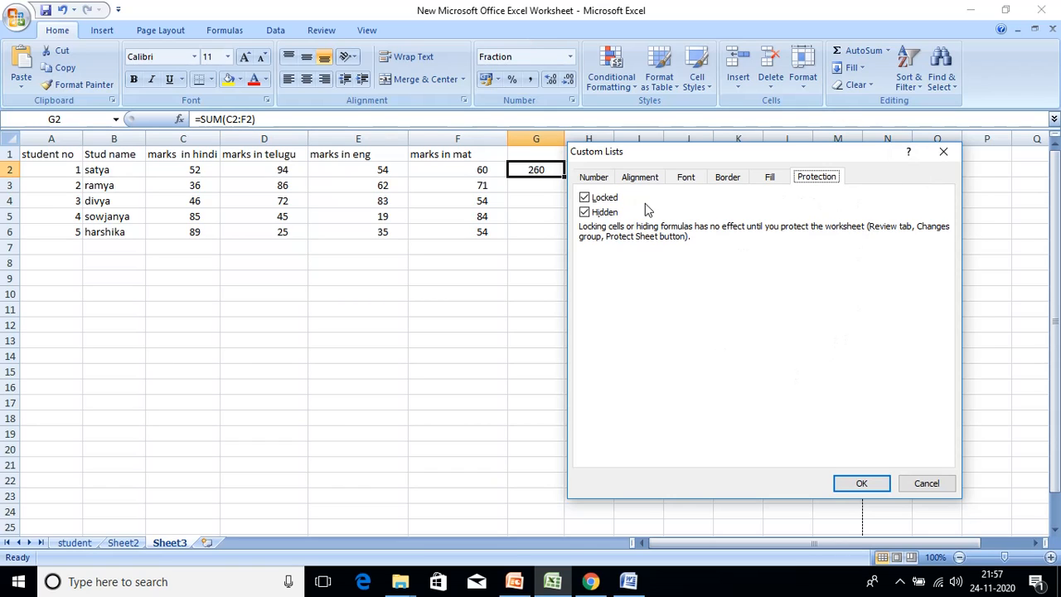
pyautogui.click(606, 177)
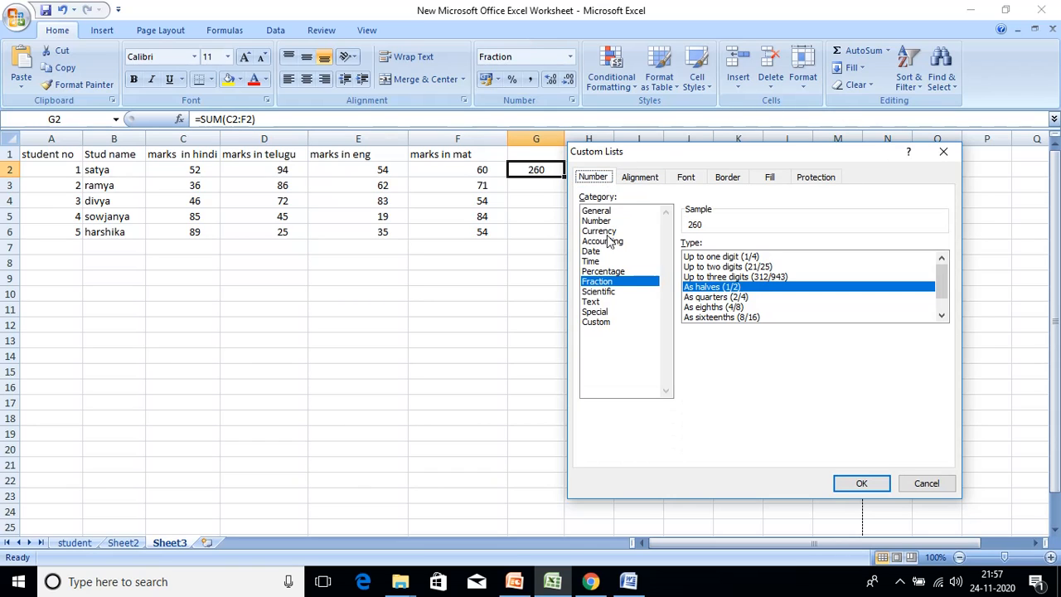
pyautogui.click(647, 181)
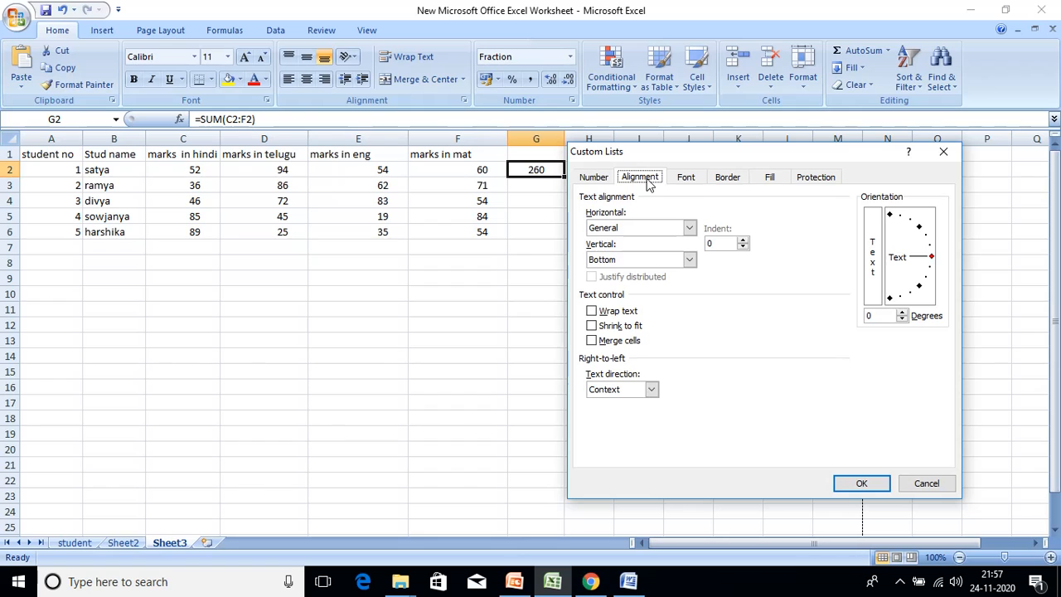
pyautogui.click(684, 178)
pyautogui.click(735, 181)
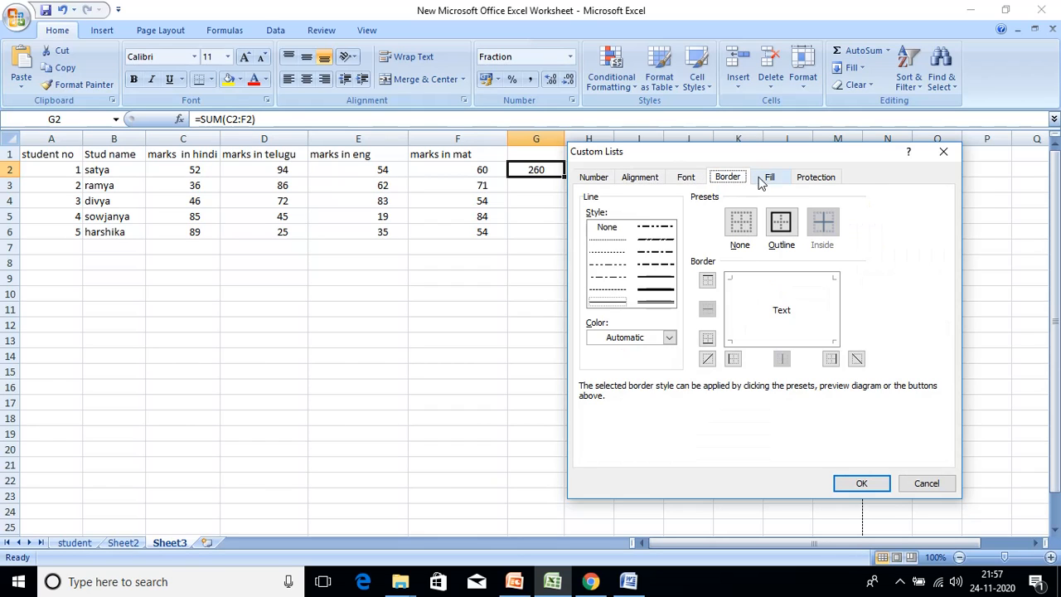
pyautogui.click(768, 179)
pyautogui.click(815, 179)
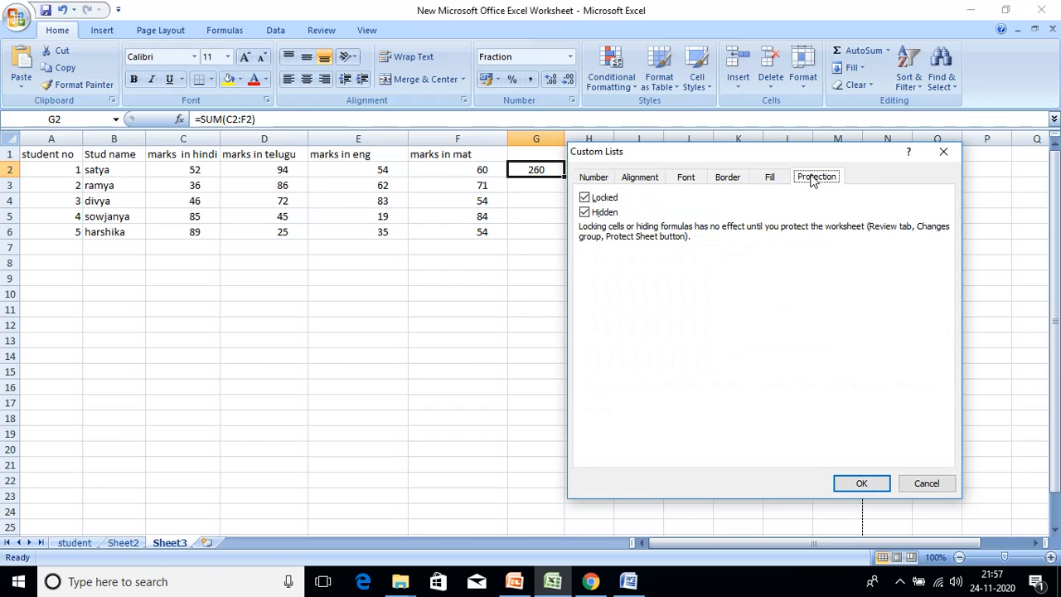
pyautogui.click(943, 152)
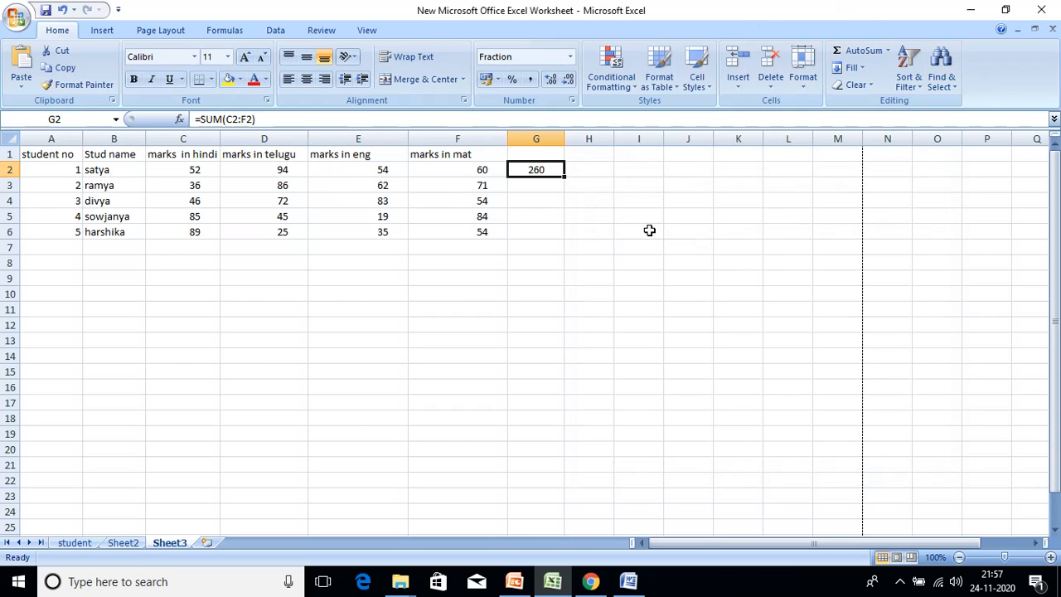
pyautogui.click(343, 197)
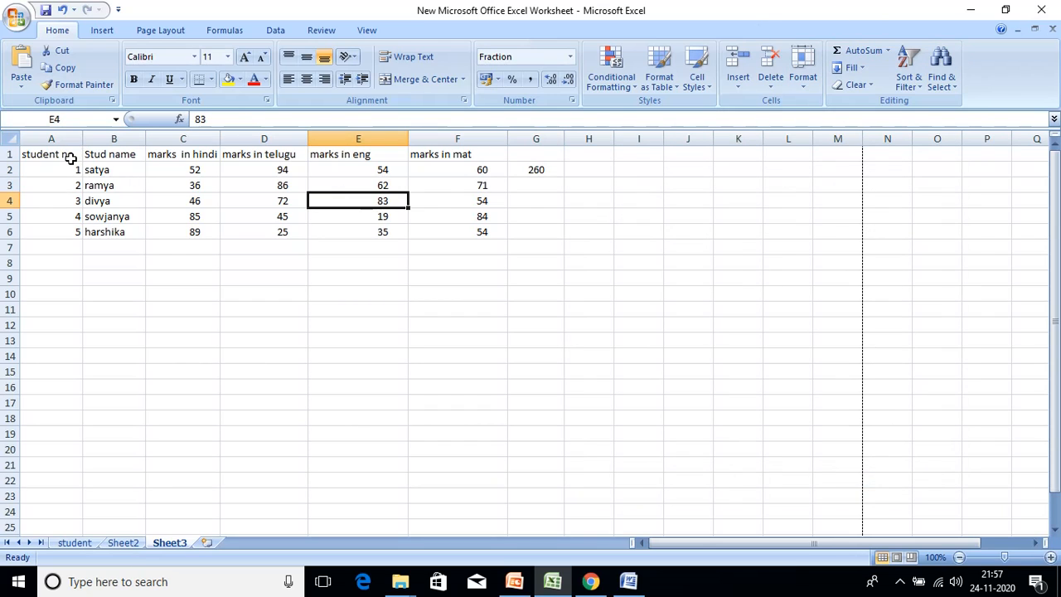
# - Select the marks table, review the Format Cells Number tab, then switch to the OAT UNIT 1 document
pyautogui.moveTo(70, 158); pyautogui.dragTo(533, 230)
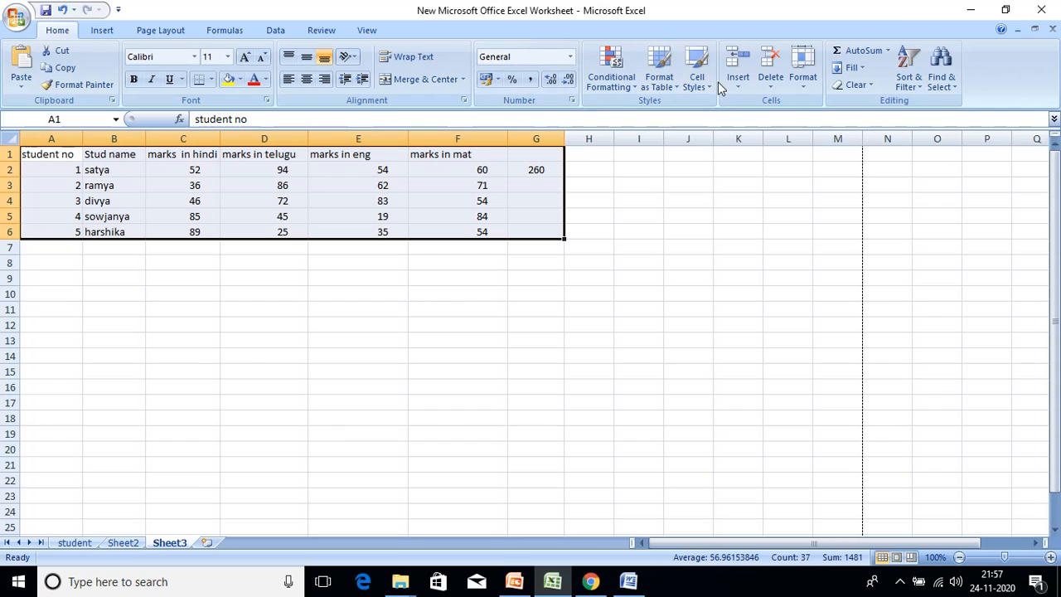
pyautogui.click(812, 82)
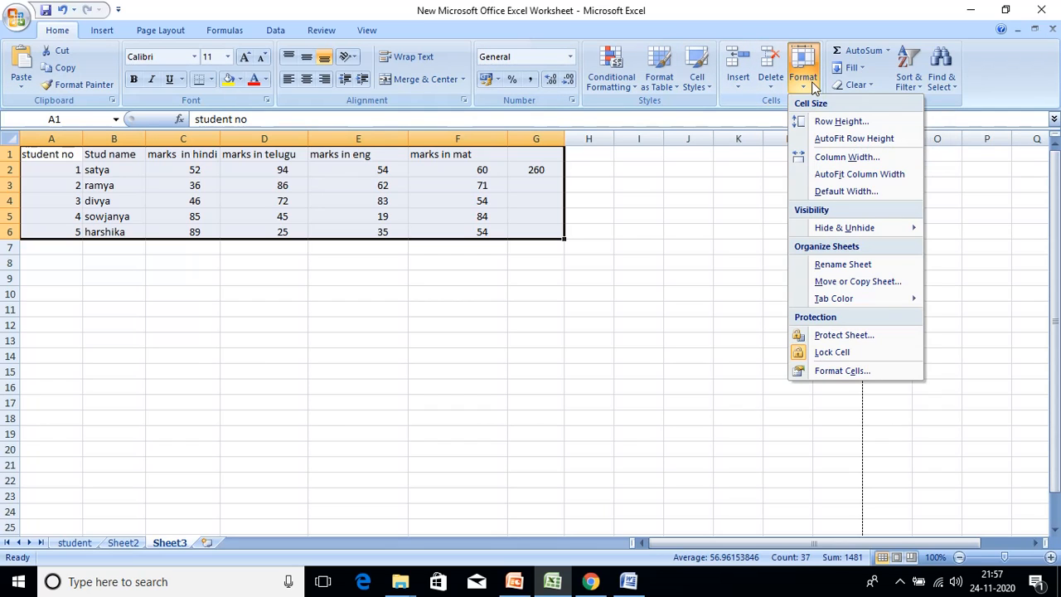
pyautogui.click(841, 370)
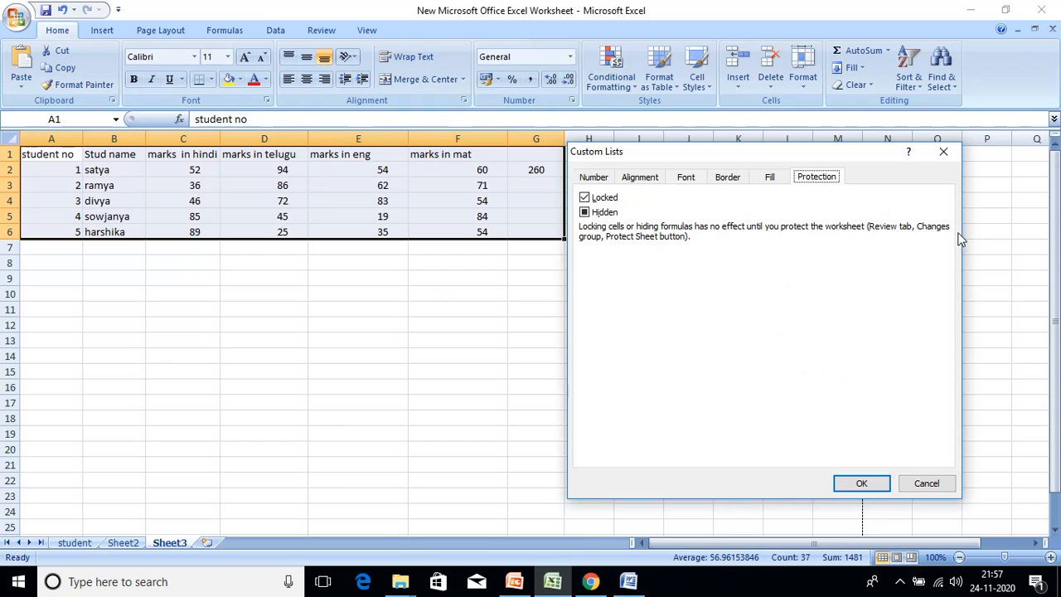
pyautogui.click(597, 177)
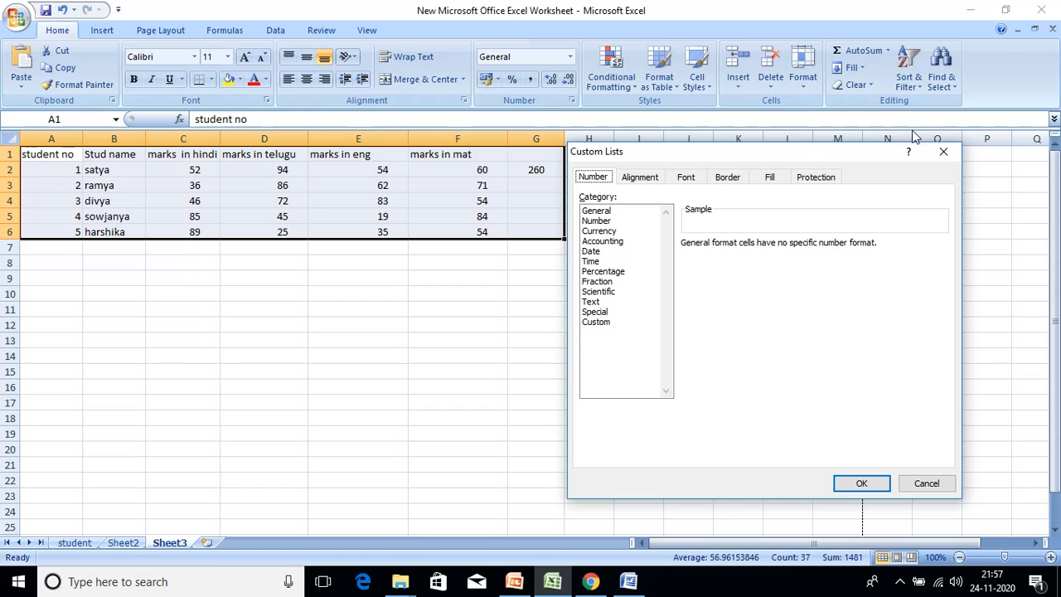
pyautogui.click(942, 152)
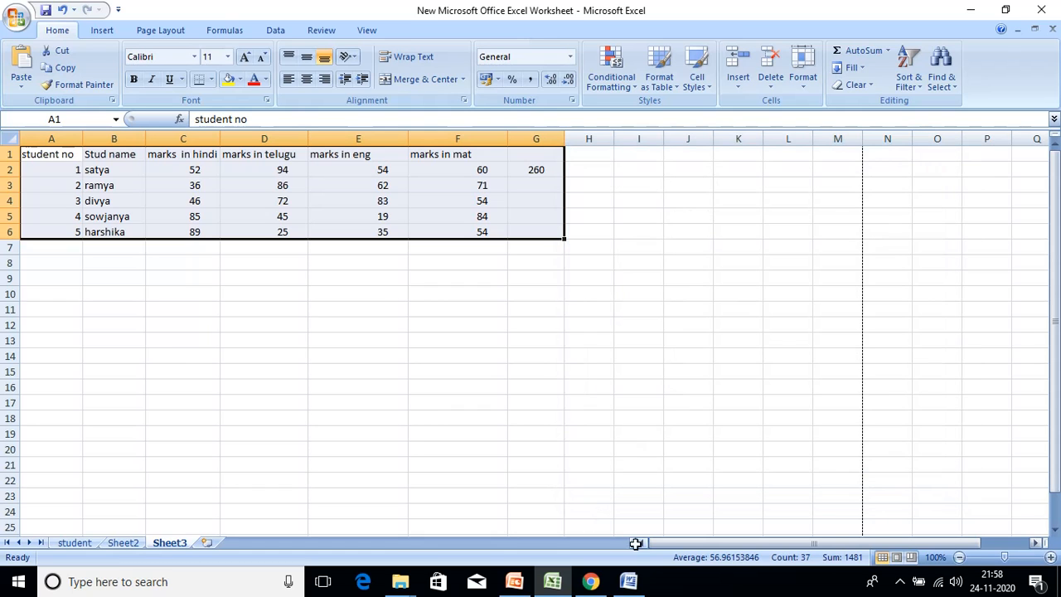
pyautogui.click(628, 582)
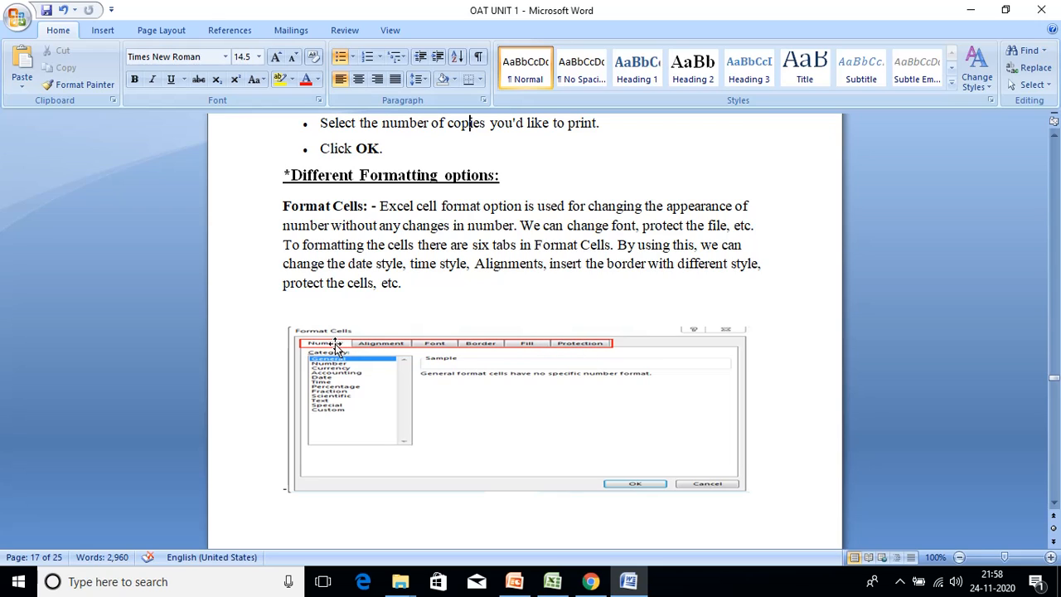
# - Paste the Number-tab Format Cells screenshot below the Number Tab paragraph
pyautogui.press('Down')
pyautogui.press('Down')
pyautogui.press('Down')
pyautogui.press('Down')
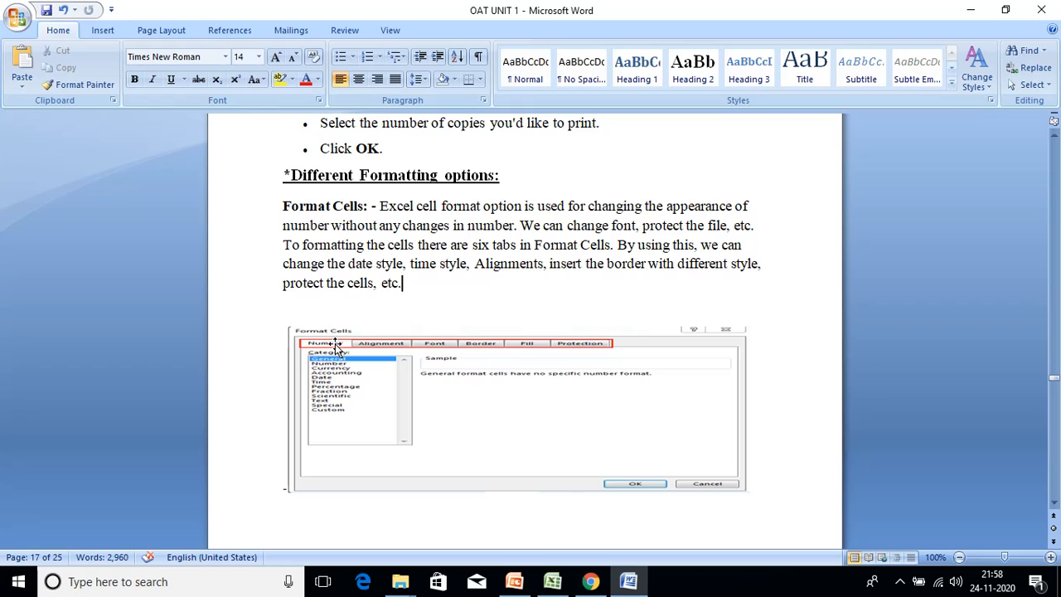
pyautogui.press('Down')
pyautogui.press('Down')
pyautogui.press('Down')
pyautogui.press('Down')
pyautogui.press('Down')
pyautogui.press('Down')
pyautogui.press('Down')
pyautogui.press('Down')
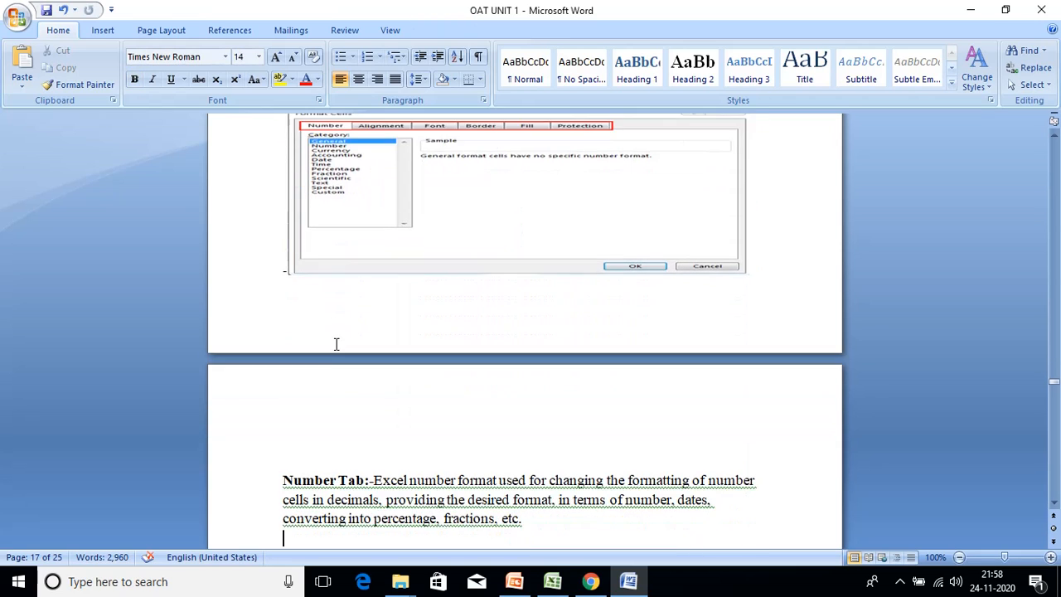
pyautogui.hotkey('ctrl', 'v')
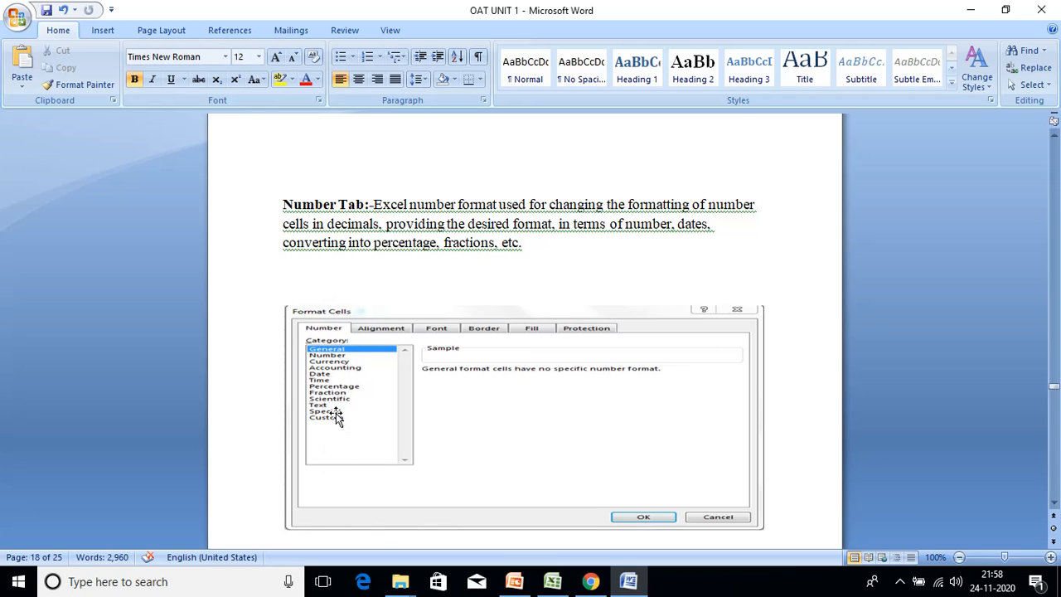
# - Paste the Alignment-tab Format Cells screenshot on the blank line by the Alignment Tab paragraph
pyautogui.scroll(-3, 447, 346)
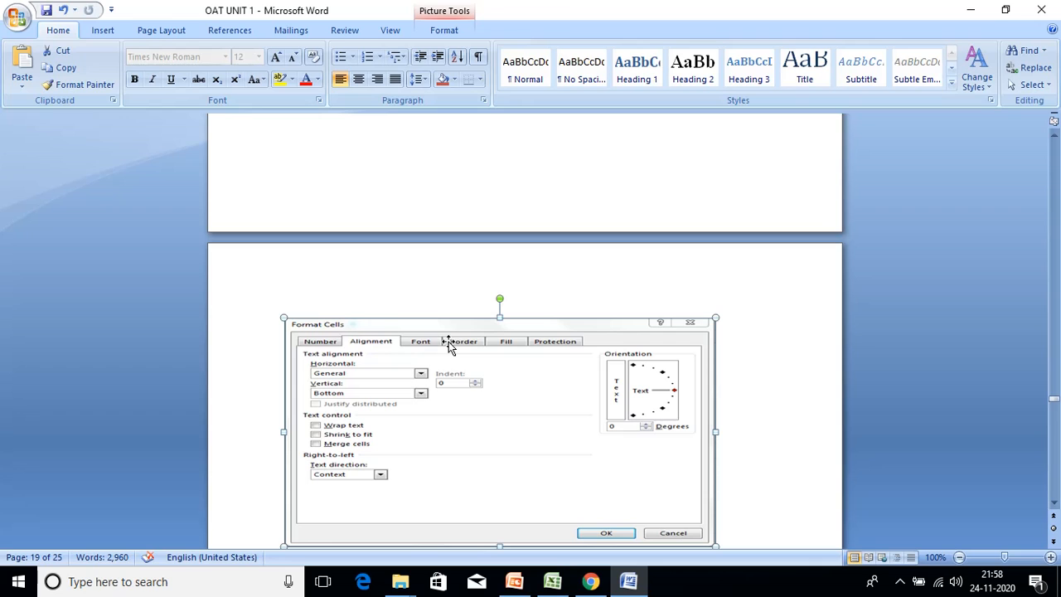
pyautogui.press('Up')
pyautogui.press('Up')
pyautogui.press('Up')
pyautogui.press('Up')
pyautogui.press('Up')
pyautogui.press('Up')
pyautogui.press('Up')
pyautogui.press('Up')
pyautogui.press('Up')
pyautogui.press('Up')
pyautogui.press('Up')
pyautogui.press('Up')
pyautogui.press('Up')
pyautogui.press('Up')
pyautogui.press('Up')
pyautogui.press('Up')
pyautogui.press('Up')
pyautogui.press('Up')
pyautogui.press('Up')
pyautogui.press('Up')
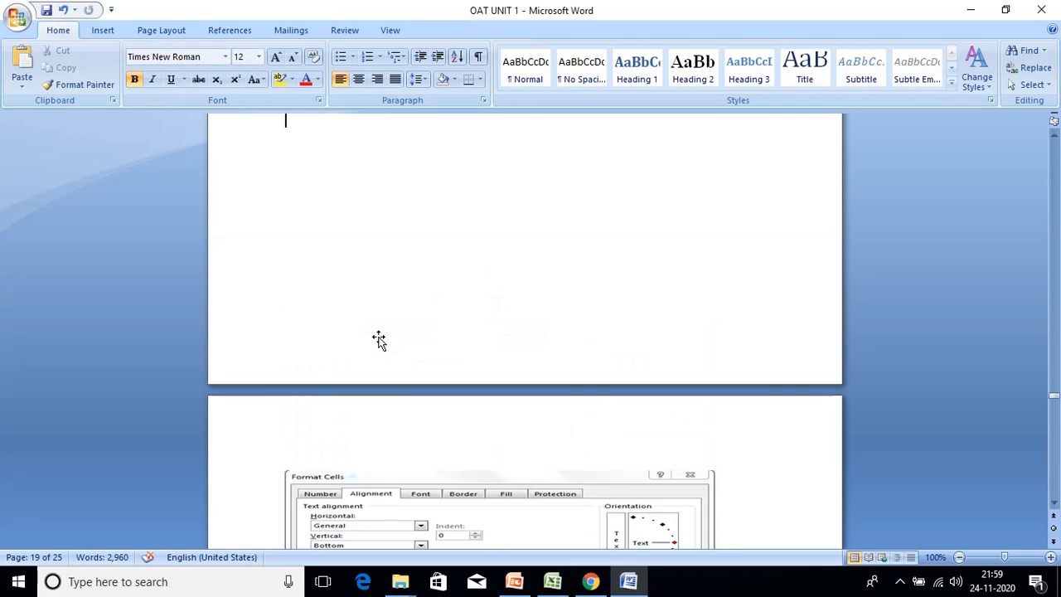
pyautogui.press('Up')
pyautogui.press('Up')
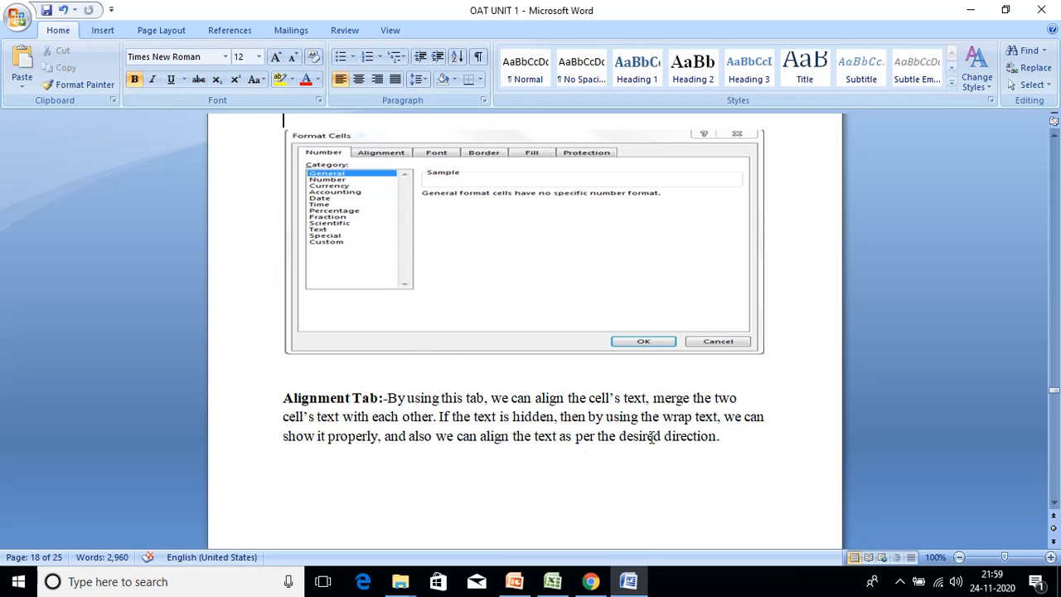
pyautogui.press('Down')
pyautogui.press('Down')
pyautogui.press('Down')
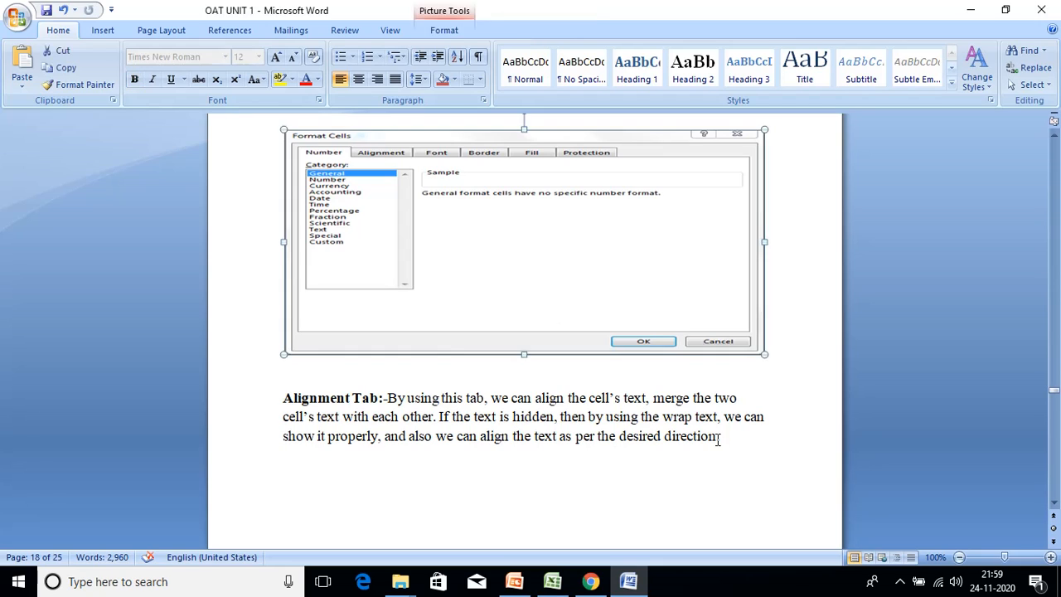
pyautogui.hotkey('ctrl', 'v')
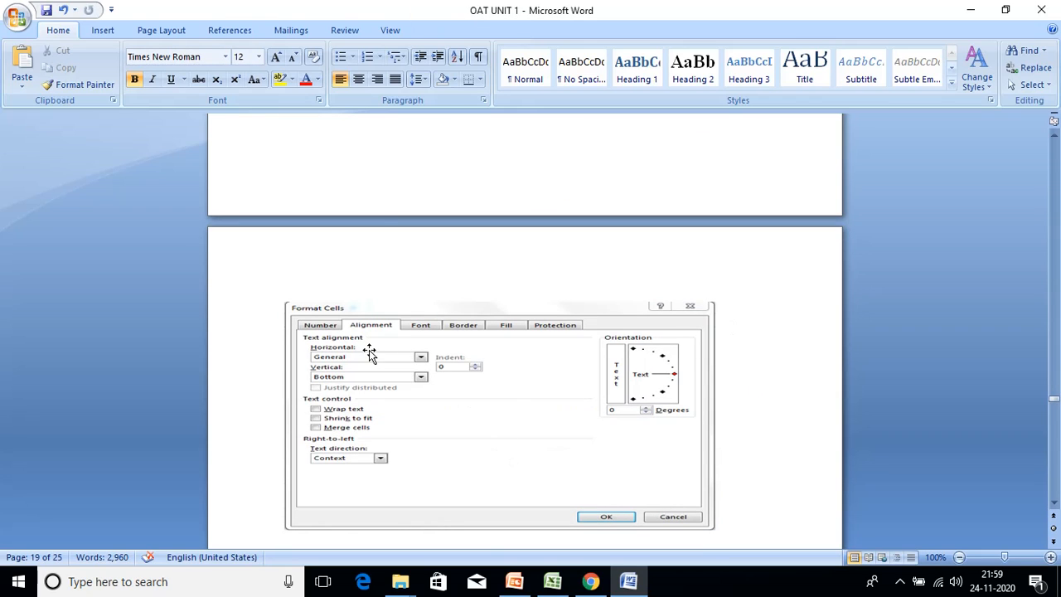
# - Return to Excel and select the 'marks in hindi' heading in C1
pyautogui.click(552, 581)
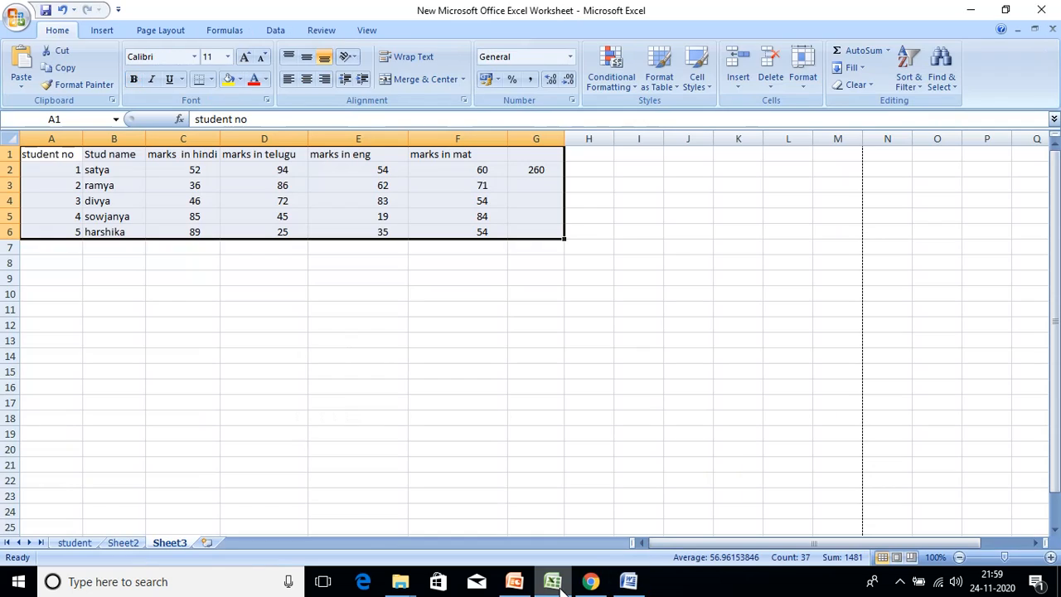
pyautogui.click(101, 280)
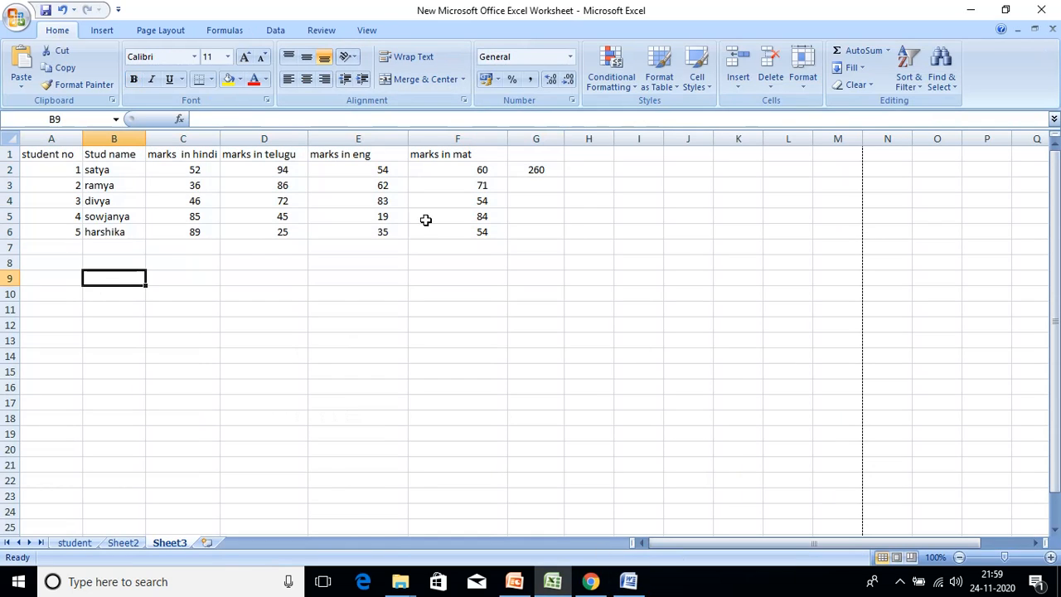
pyautogui.click(164, 154)
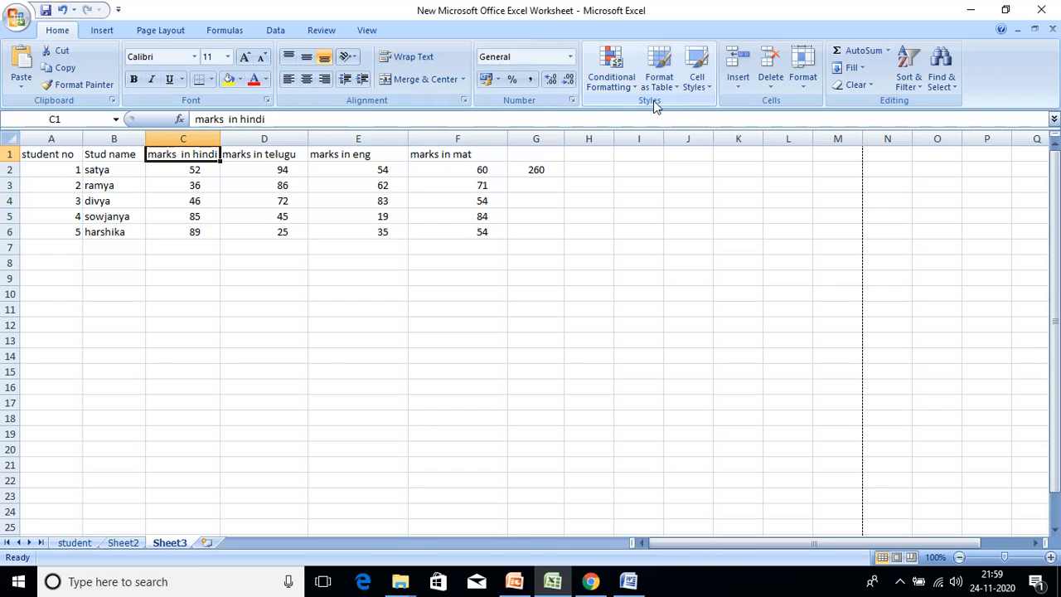
# - Set C1's horizontal alignment to Center through Format Cells
pyautogui.click(805, 83)
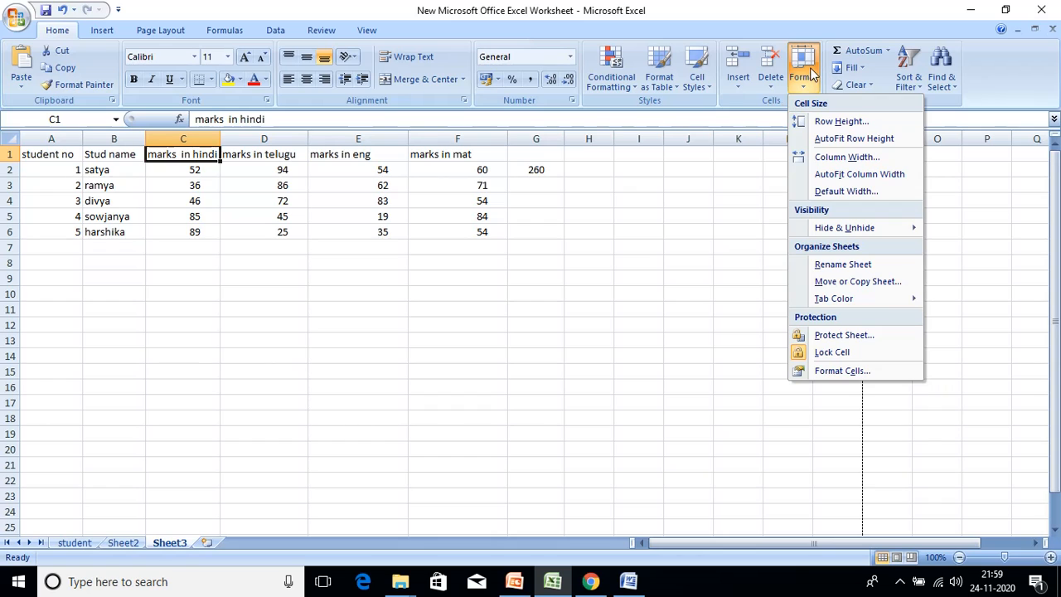
pyautogui.click(876, 374)
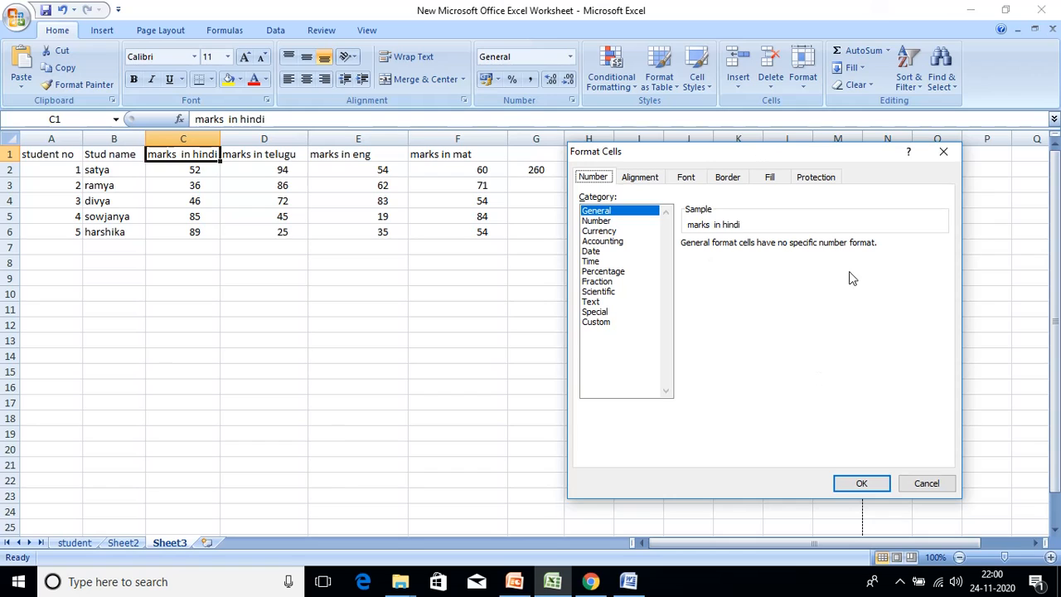
pyautogui.click(654, 181)
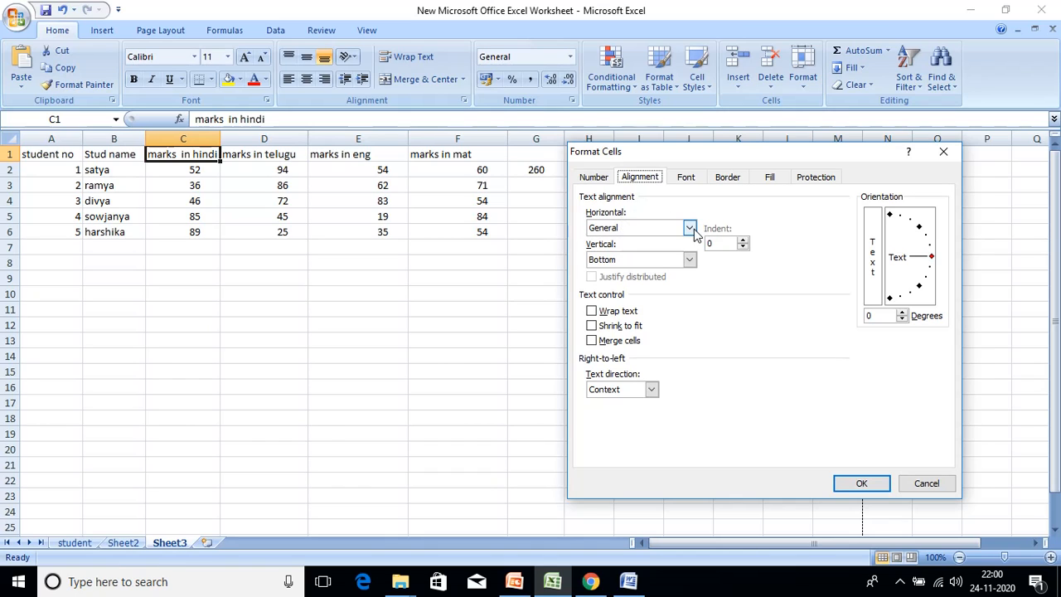
pyautogui.click(690, 229)
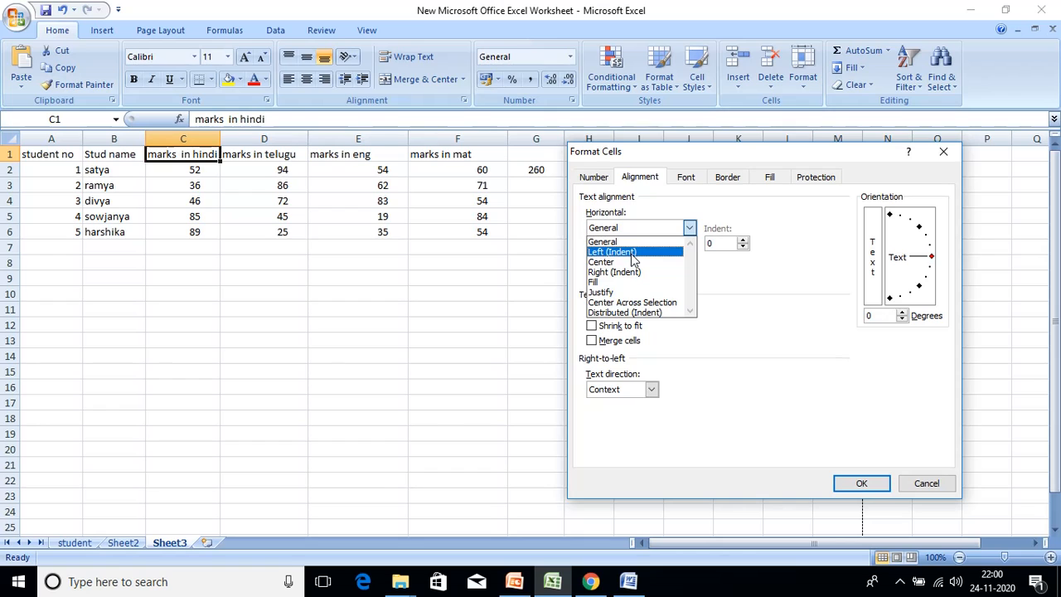
pyautogui.click(633, 253)
pyautogui.click(689, 228)
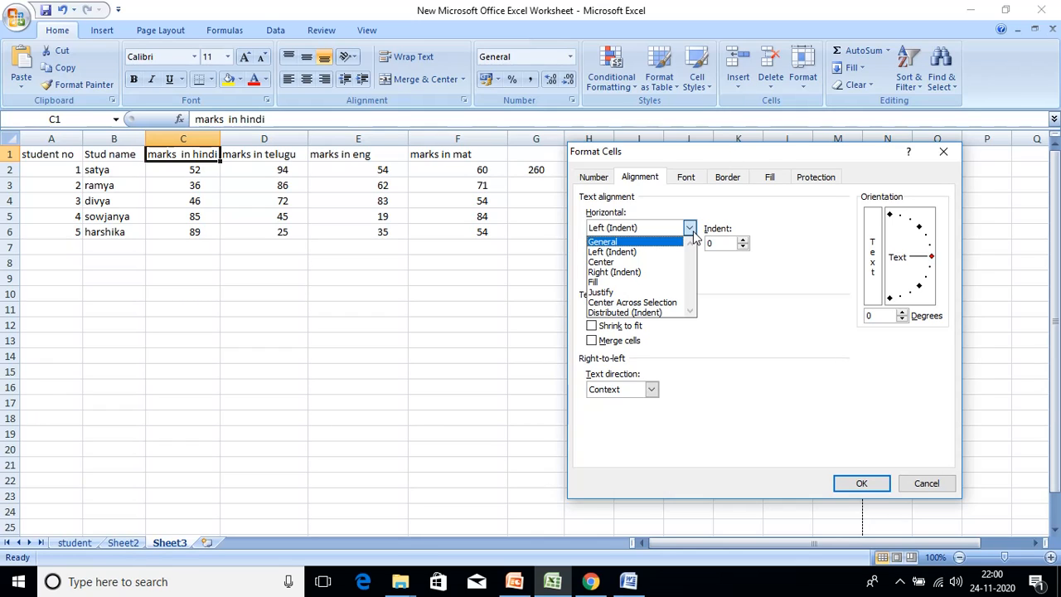
pyautogui.click(661, 262)
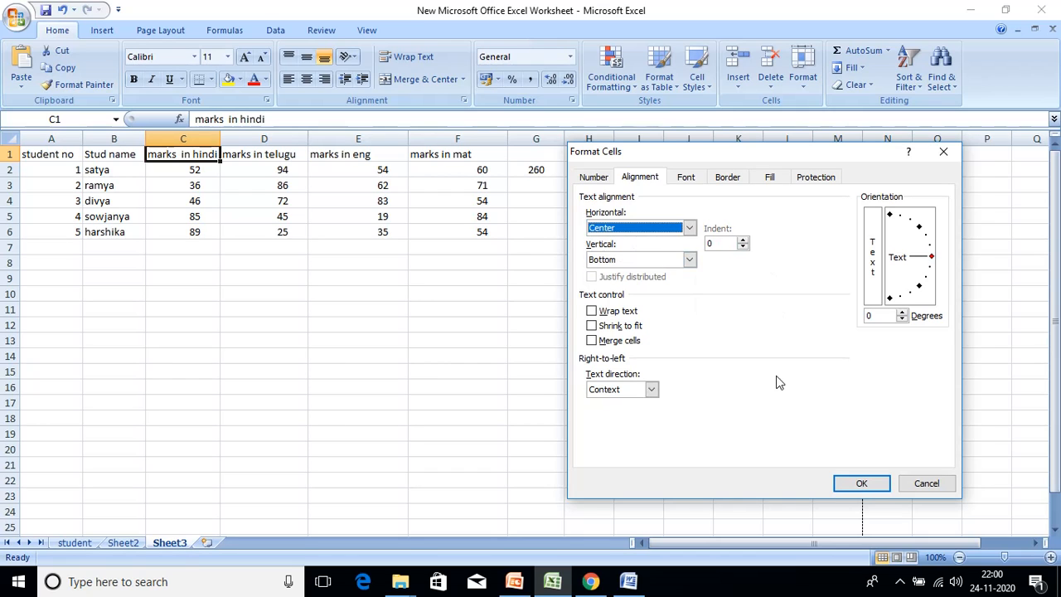
pyautogui.click(862, 483)
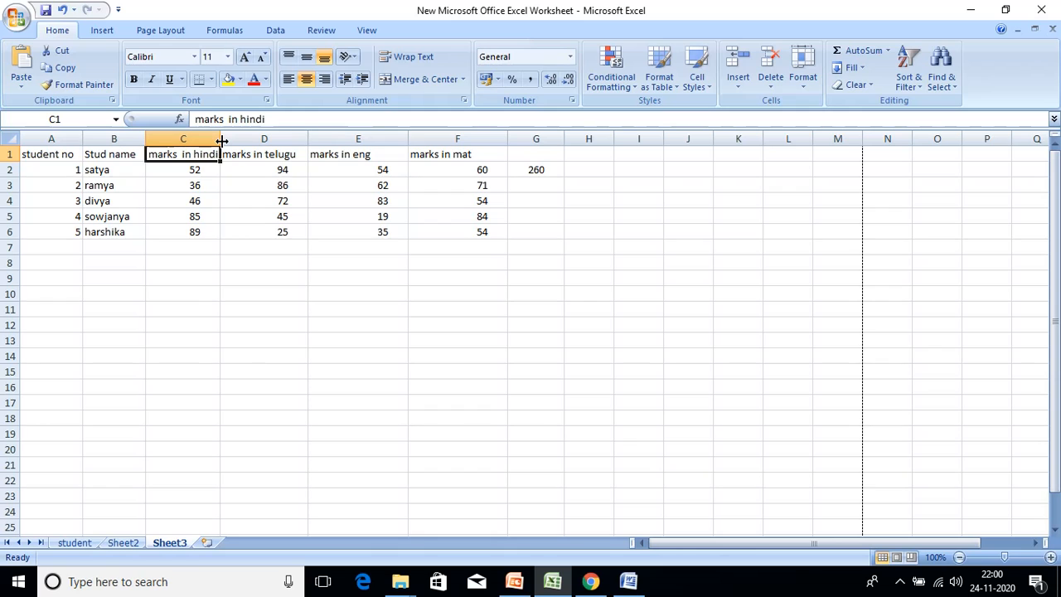
# - Widen column C to about 34.71 and right-align (indent) the C1 heading
pyautogui.moveTo(222, 141); pyautogui.dragTo(340, 188)
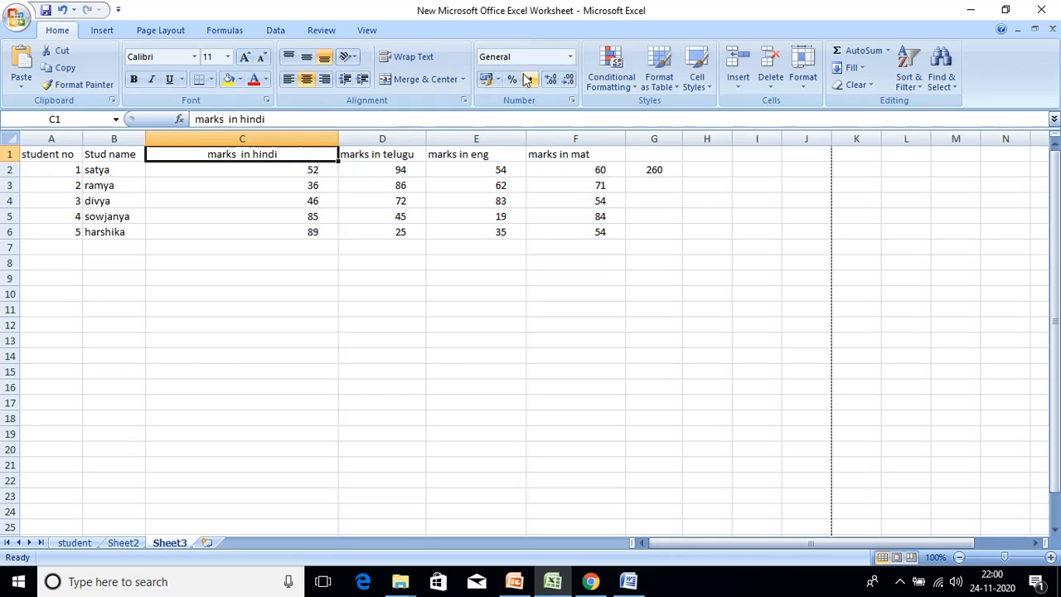
pyautogui.click(800, 82)
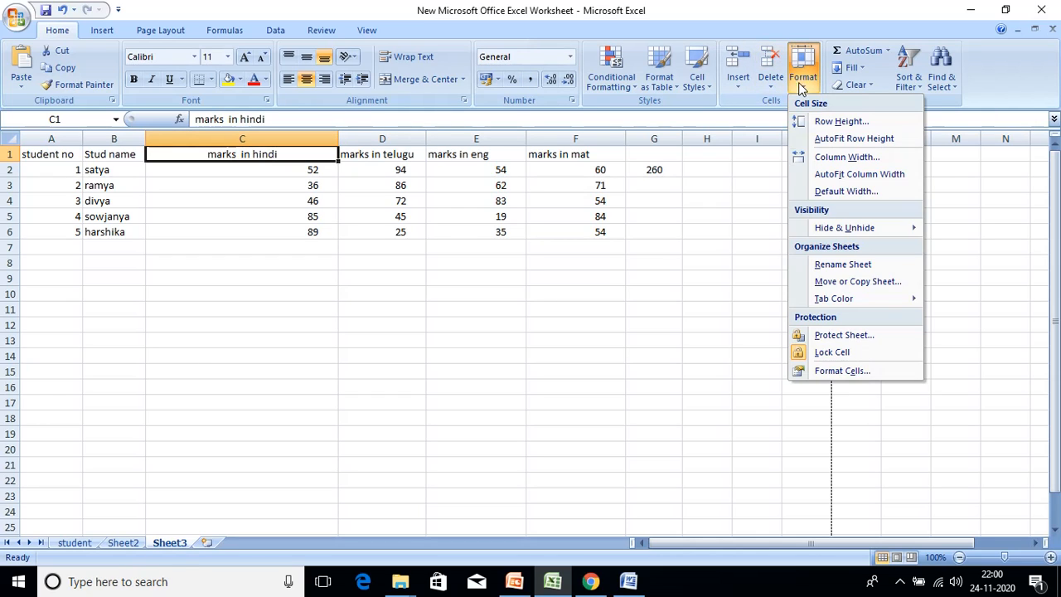
pyautogui.click(842, 371)
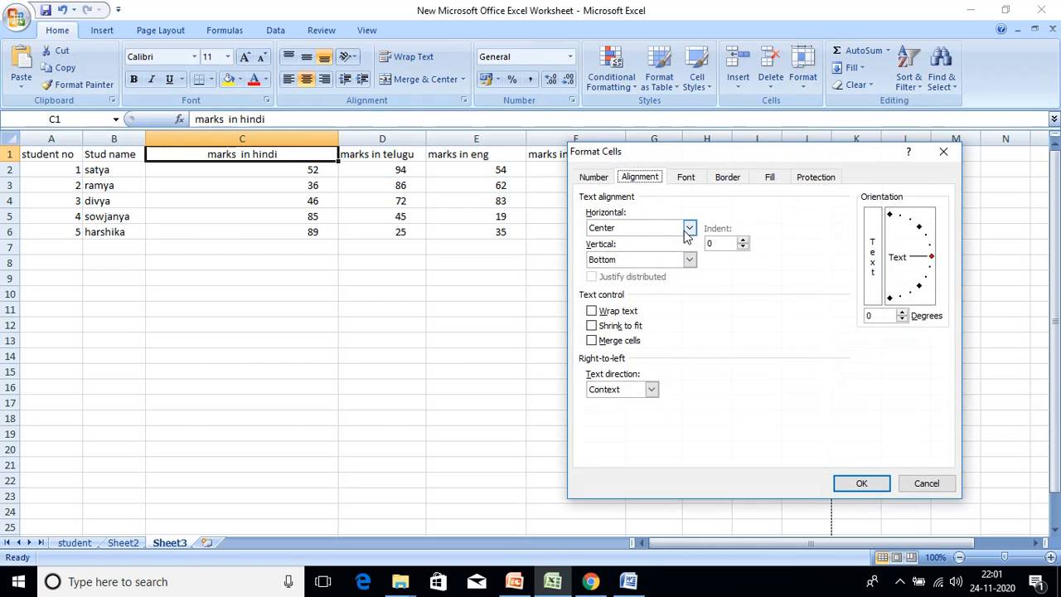
pyautogui.click(689, 227)
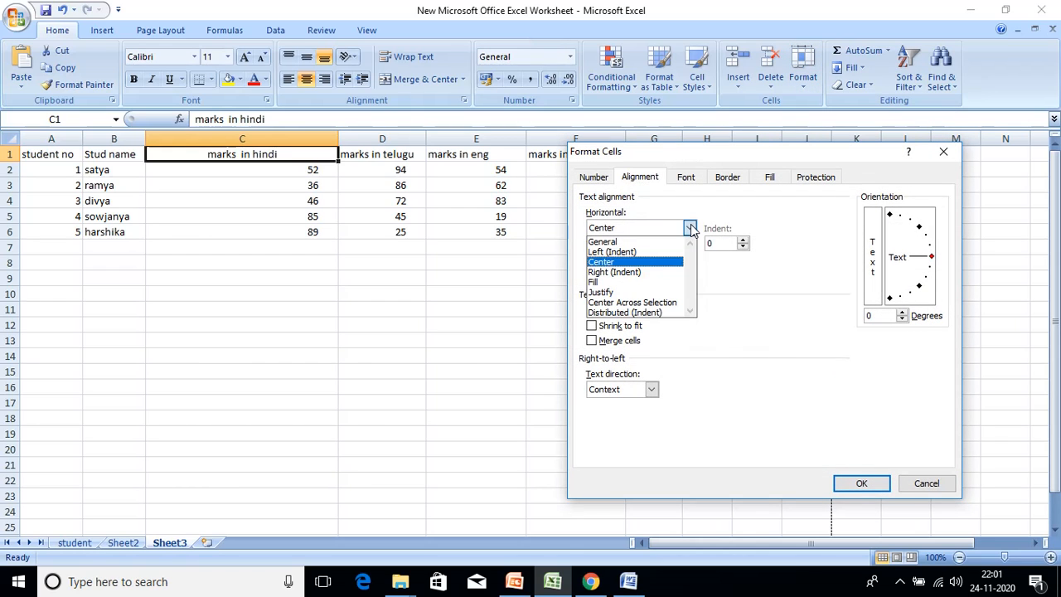
pyautogui.click(645, 273)
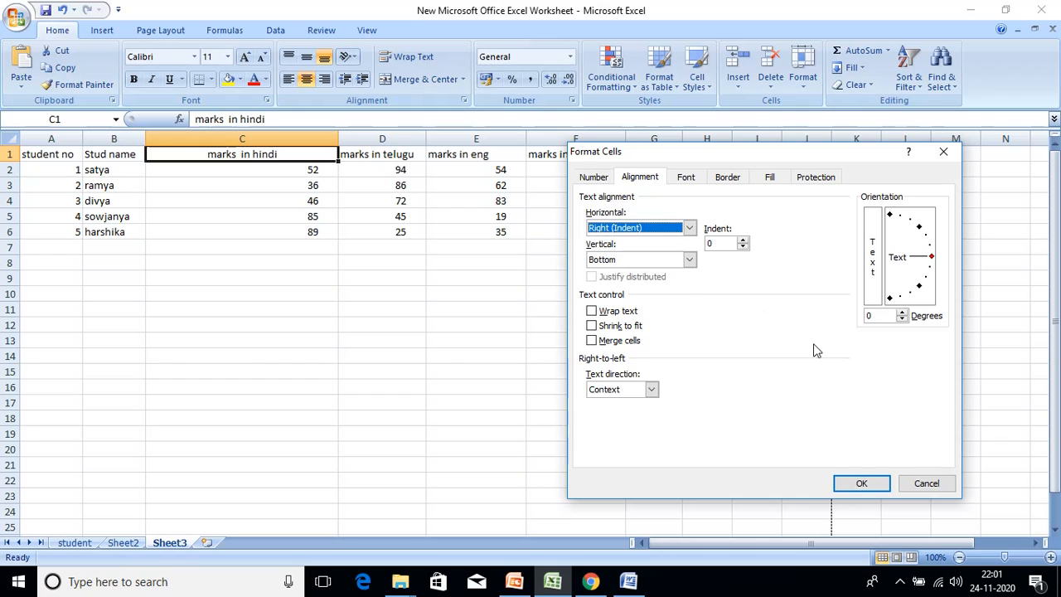
pyautogui.click(871, 483)
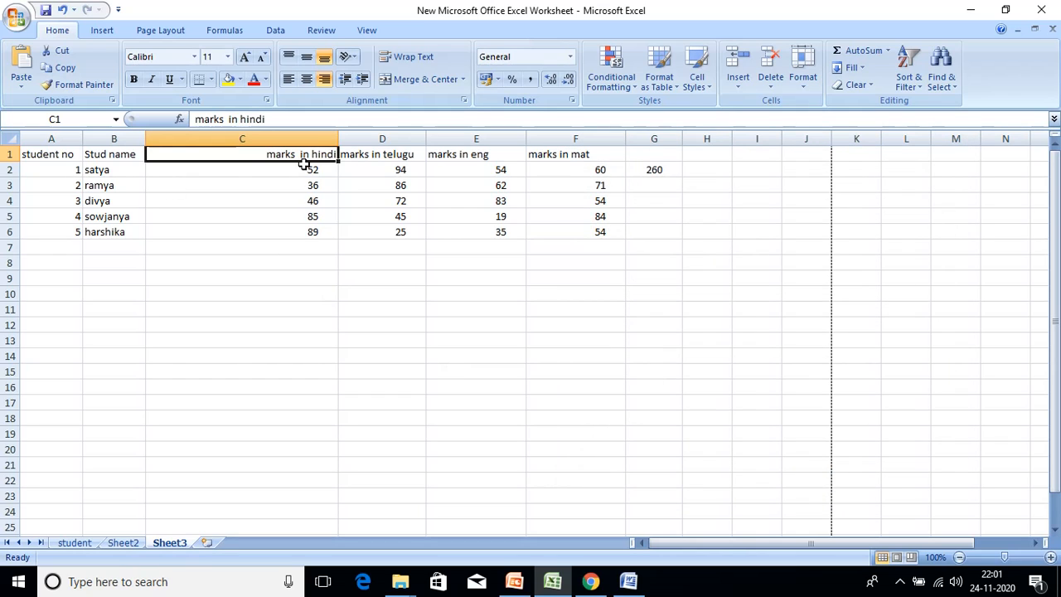
# - Reset C1's horizontal alignment to General
pyautogui.click(803, 68)
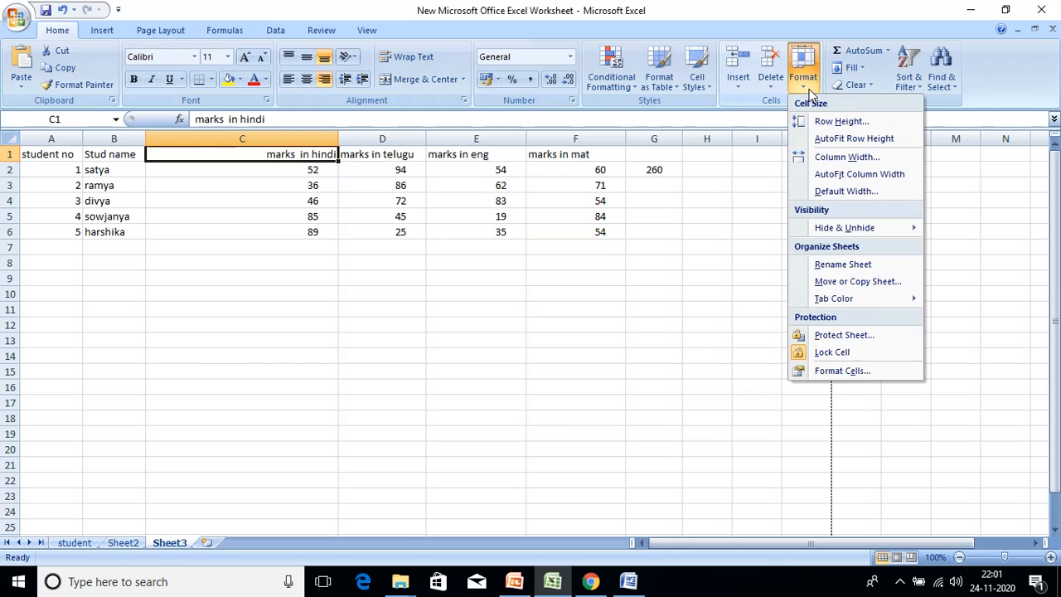
pyautogui.click(844, 373)
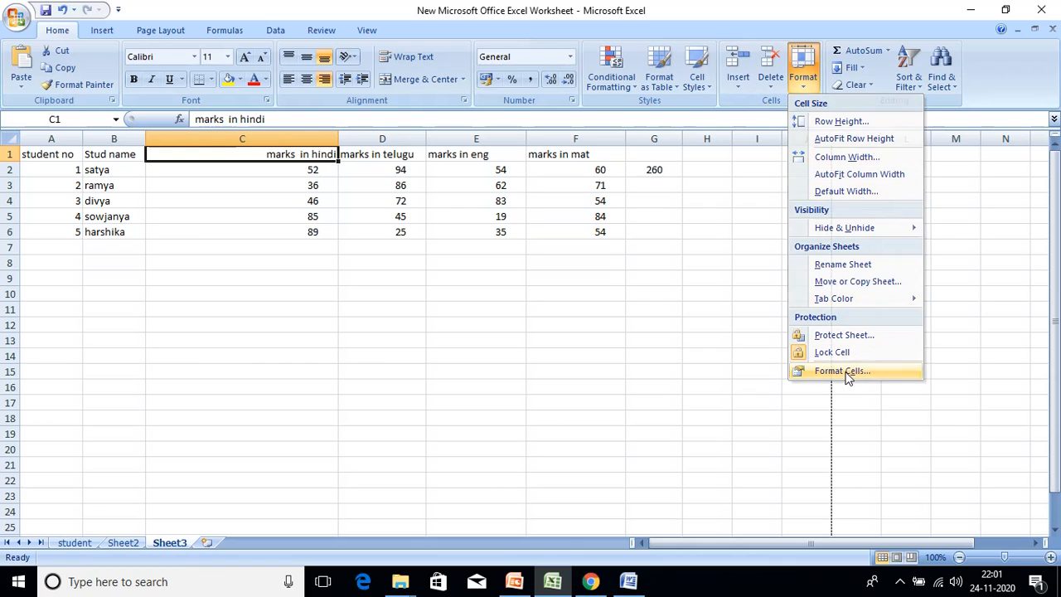
pyautogui.click(689, 227)
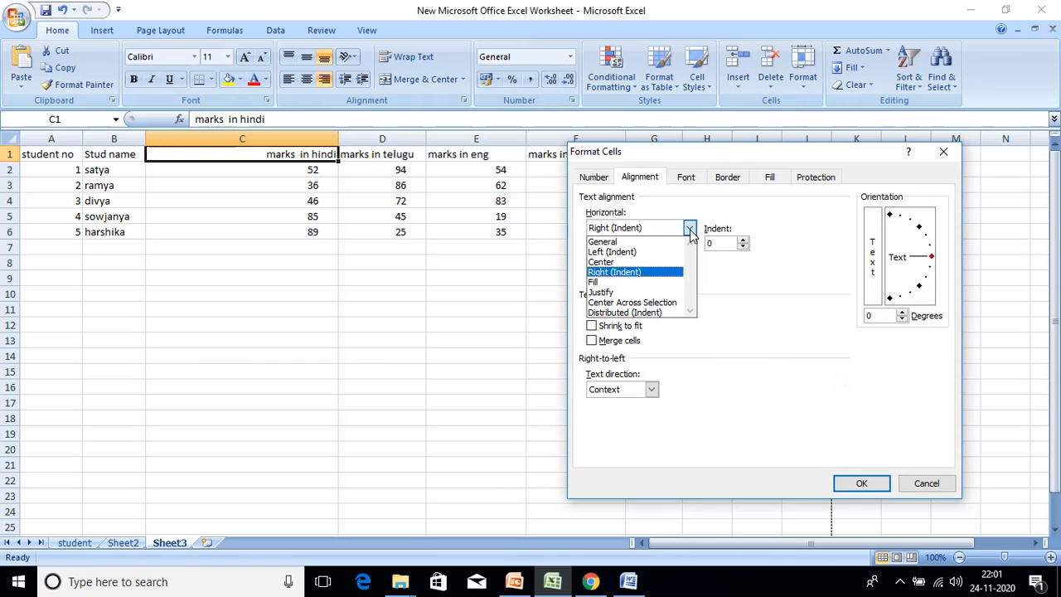
pyautogui.click(630, 241)
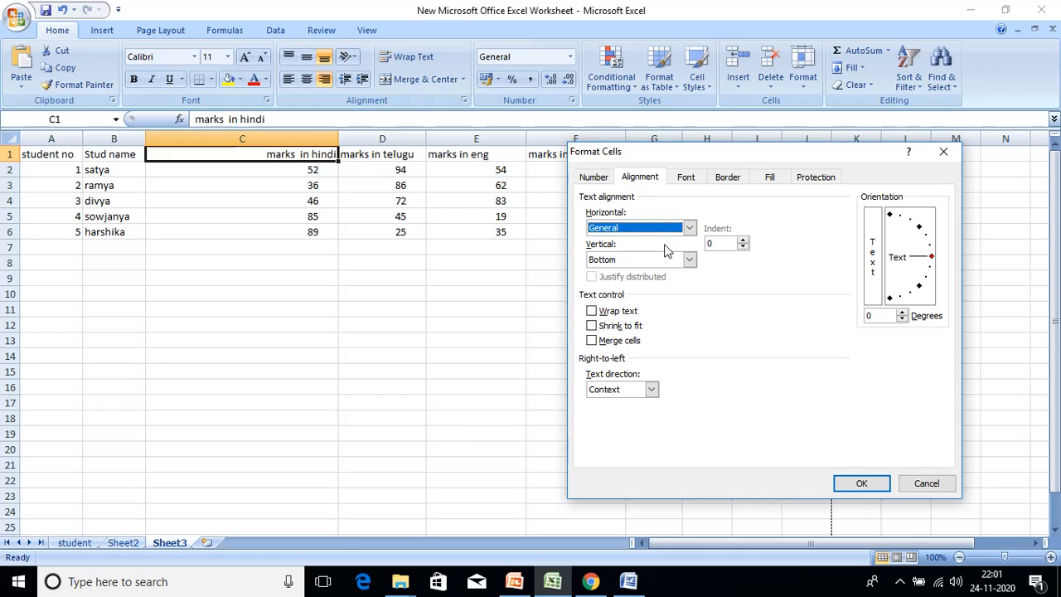
pyautogui.click(861, 483)
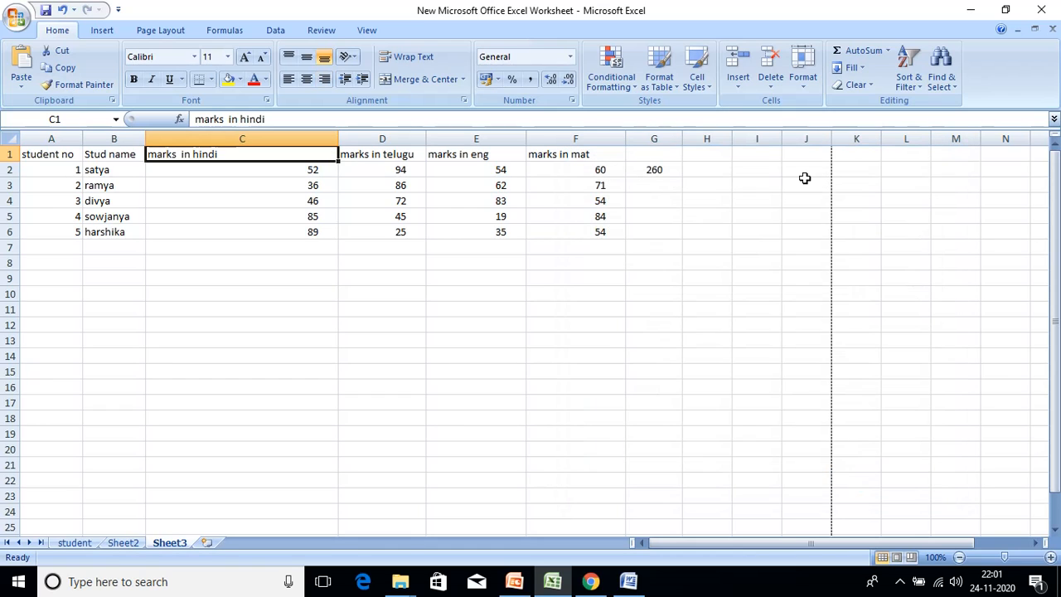
pyautogui.click(800, 87)
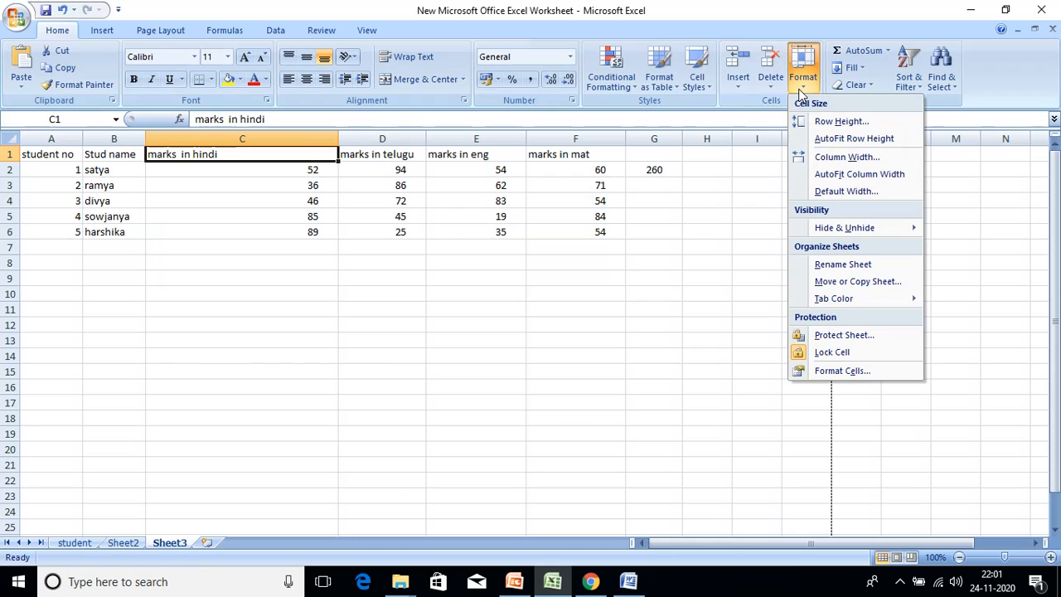
pyautogui.click(861, 371)
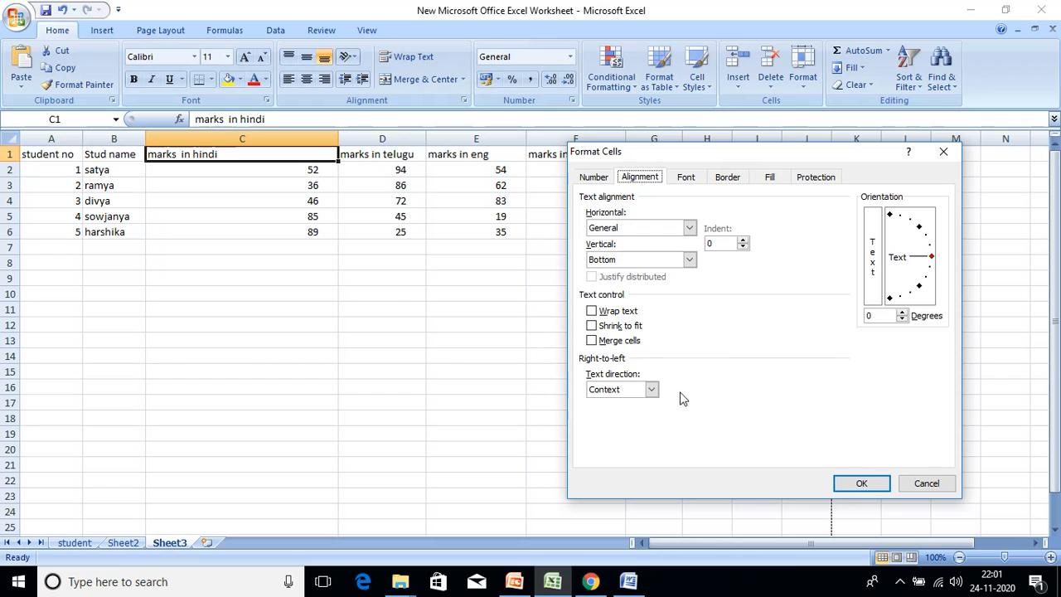
pyautogui.click(920, 483)
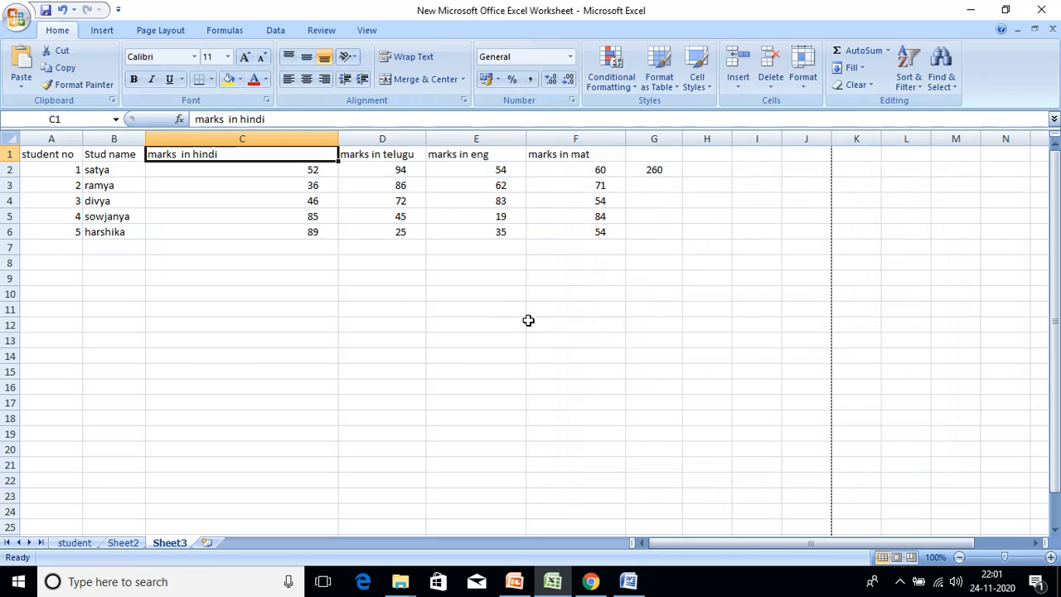
# - Enter 'Formatting options in ms excel' in cell E10, leaving F10 empty
pyautogui.click(508, 291)
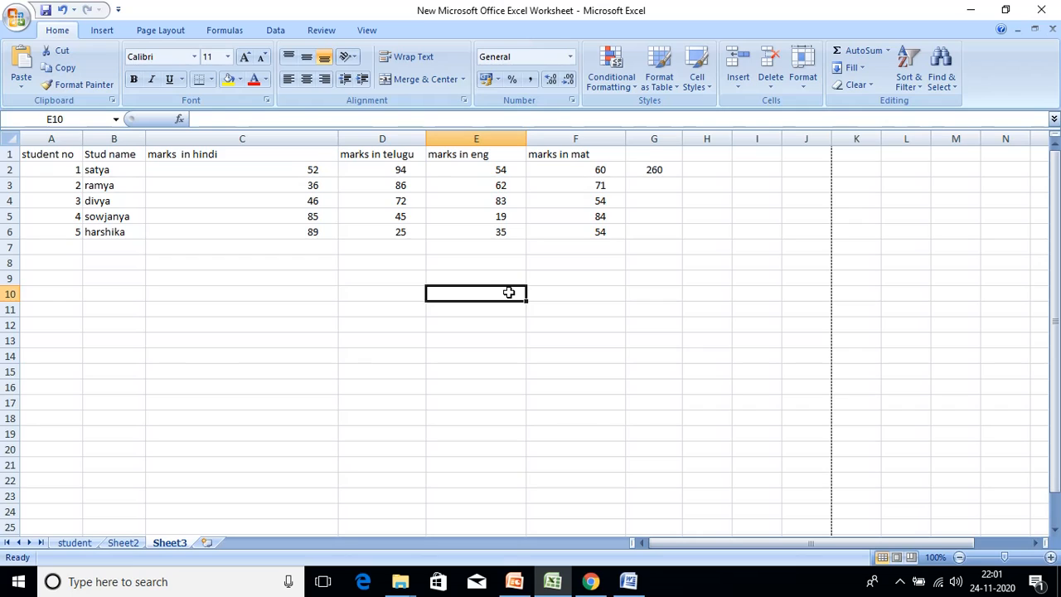
pyautogui.write('Formatting options')
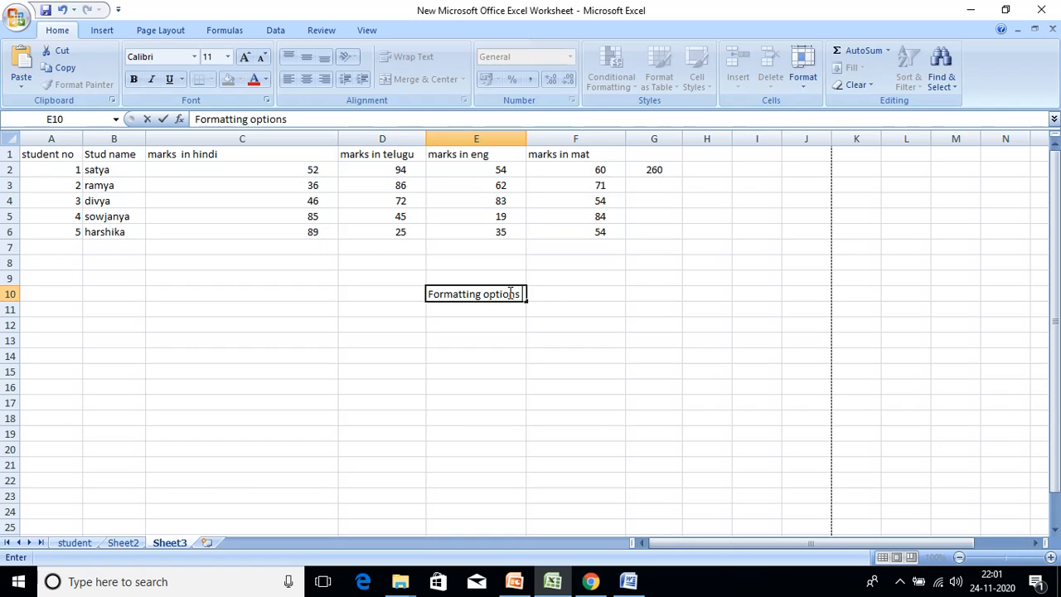
pyautogui.write('in ms excel')
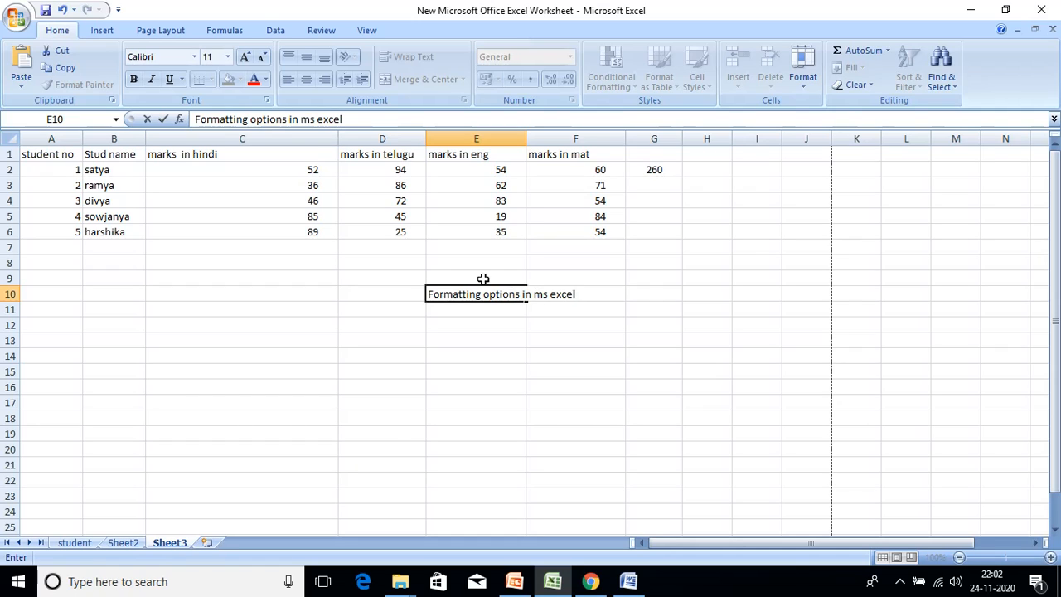
pyautogui.click(591, 290)
pyautogui.click(594, 323)
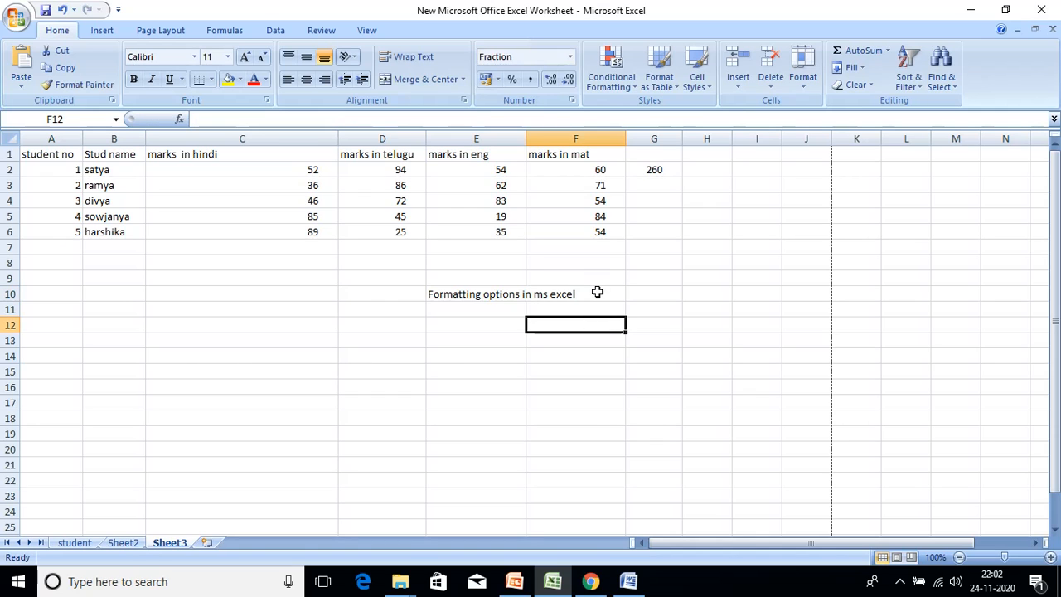
pyautogui.click(598, 294)
pyautogui.doubleClick(598, 294)
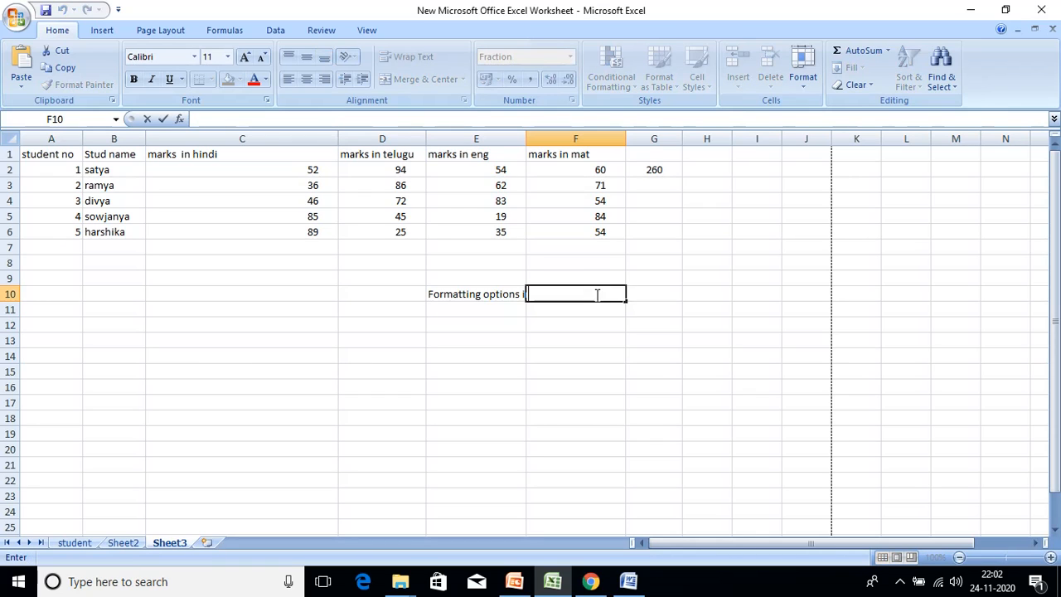
pyautogui.click(510, 299)
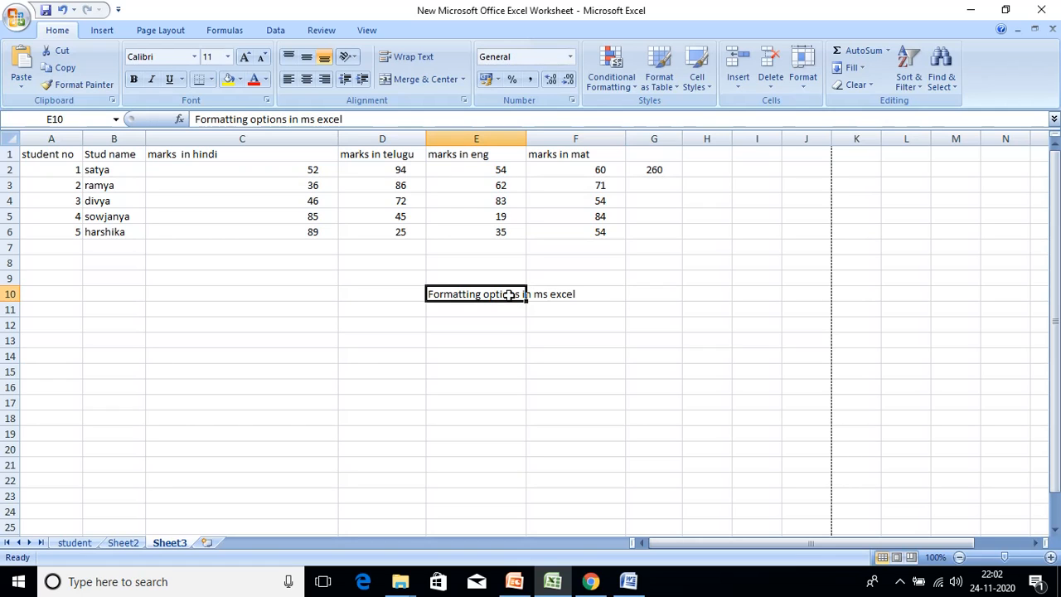
# - Turn on Wrap text for E10 so the note spans two lines
pyautogui.click(807, 89)
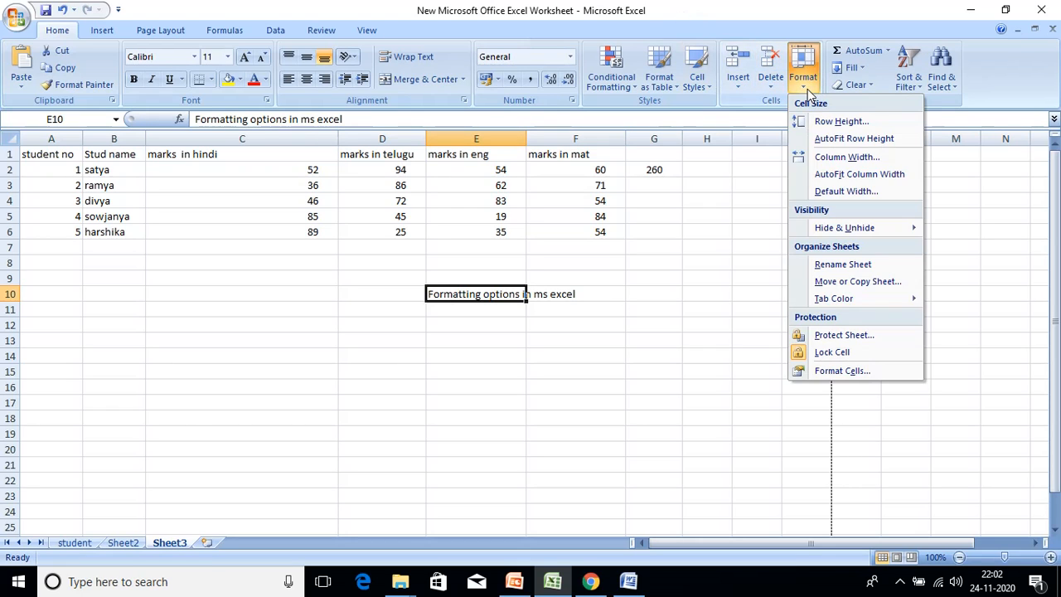
pyautogui.click(879, 380)
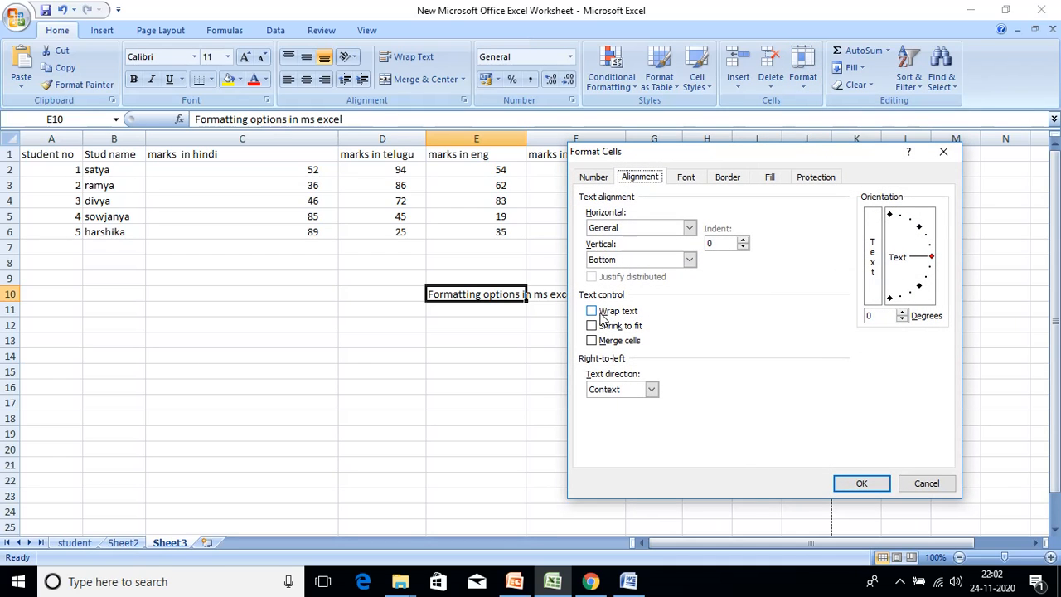
pyautogui.click(600, 312)
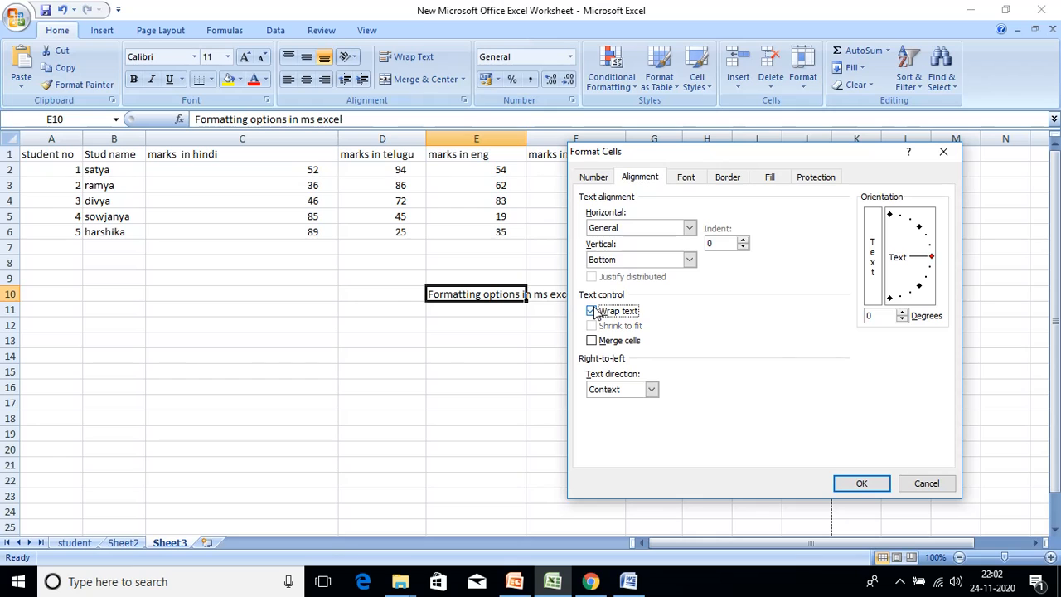
pyautogui.click(862, 488)
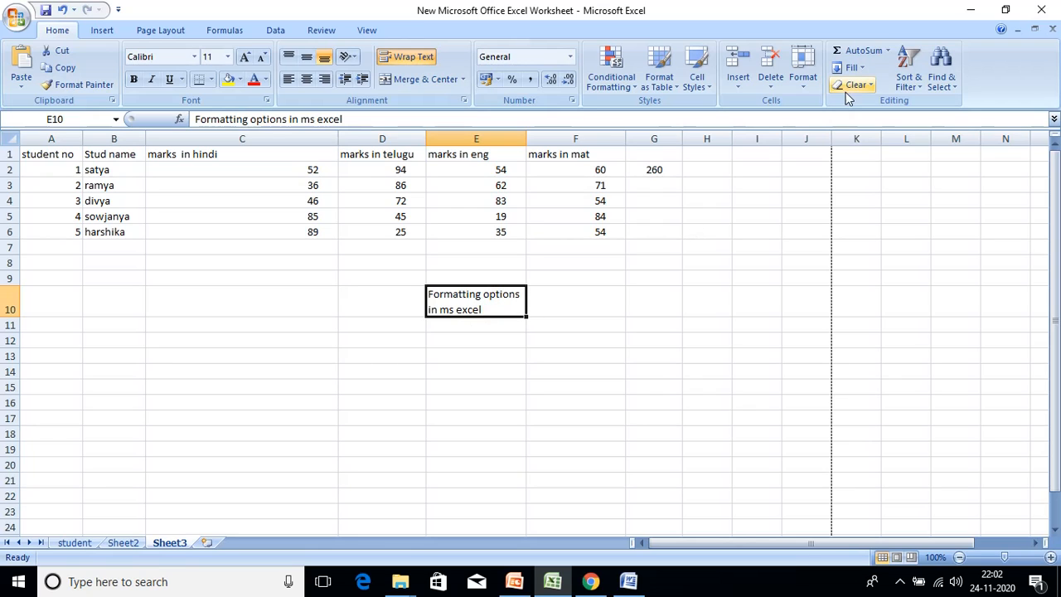
# - Replace Wrap text with Shrink to fit for cell E10
pyautogui.click(811, 85)
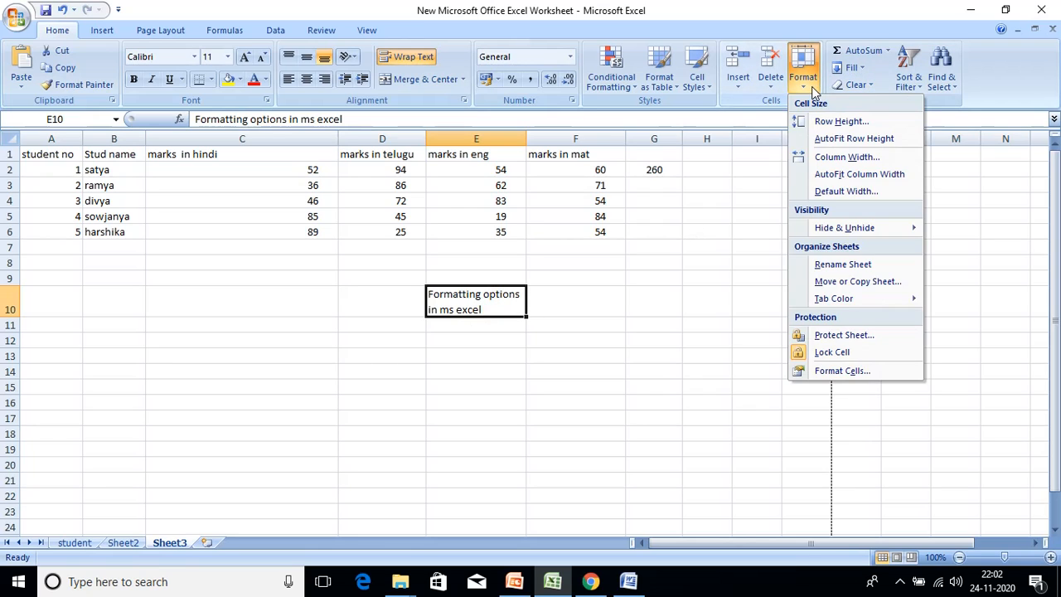
pyautogui.click(846, 371)
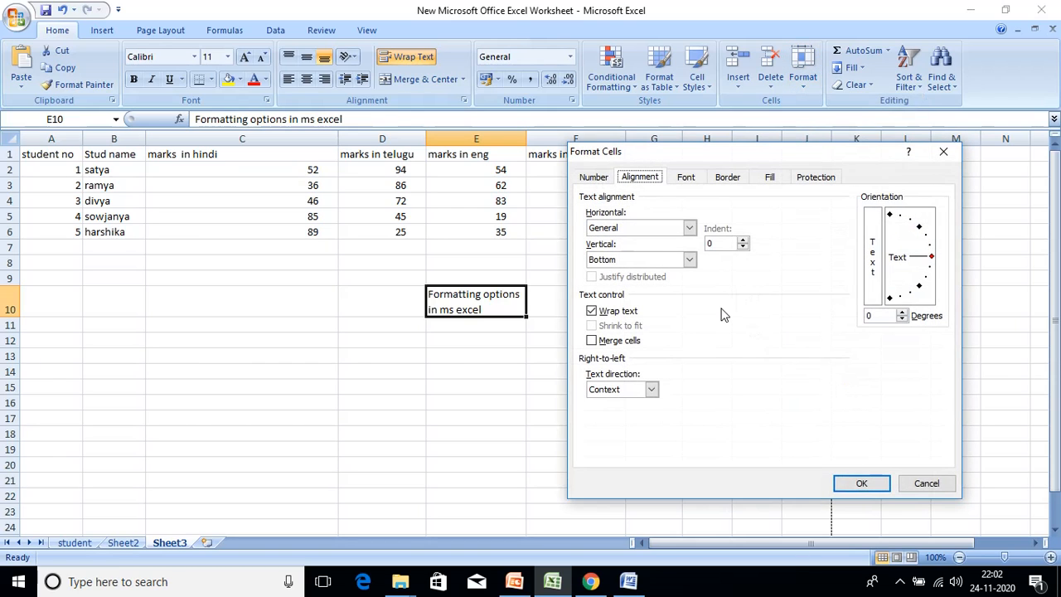
pyautogui.click(592, 311)
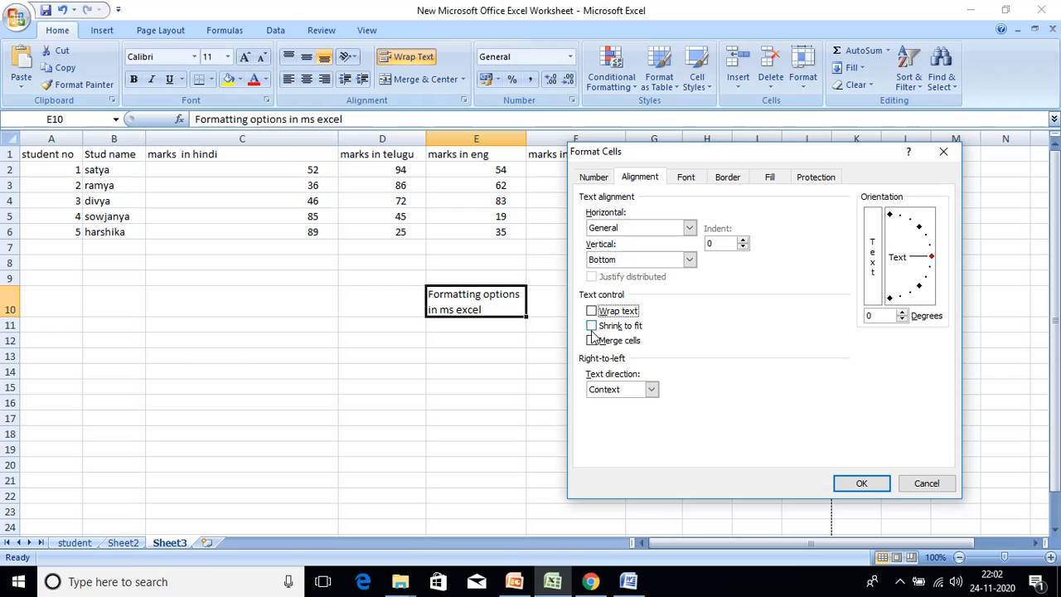
pyautogui.click(592, 327)
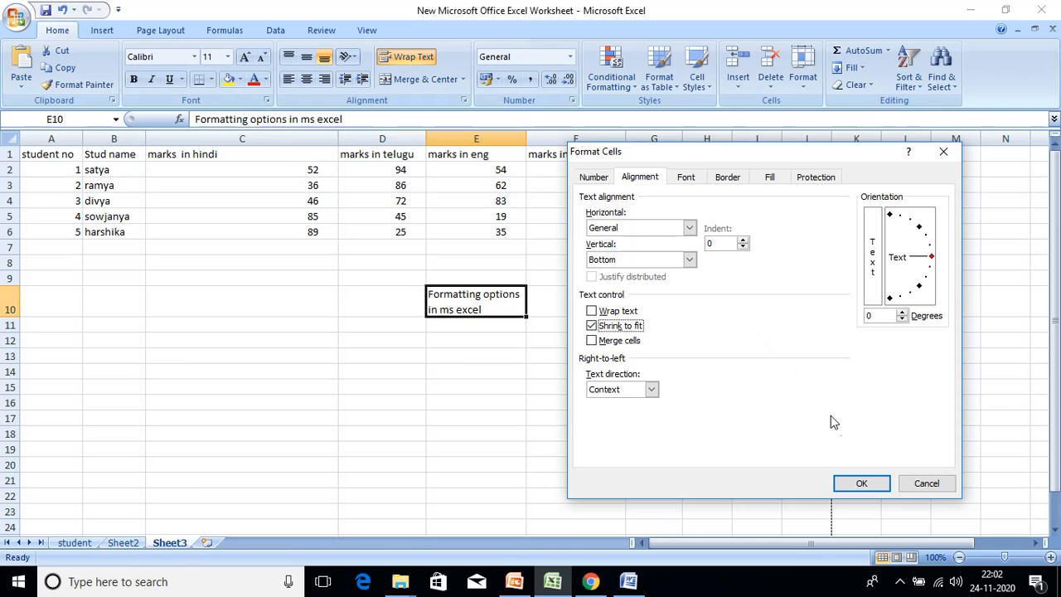
pyautogui.click(874, 486)
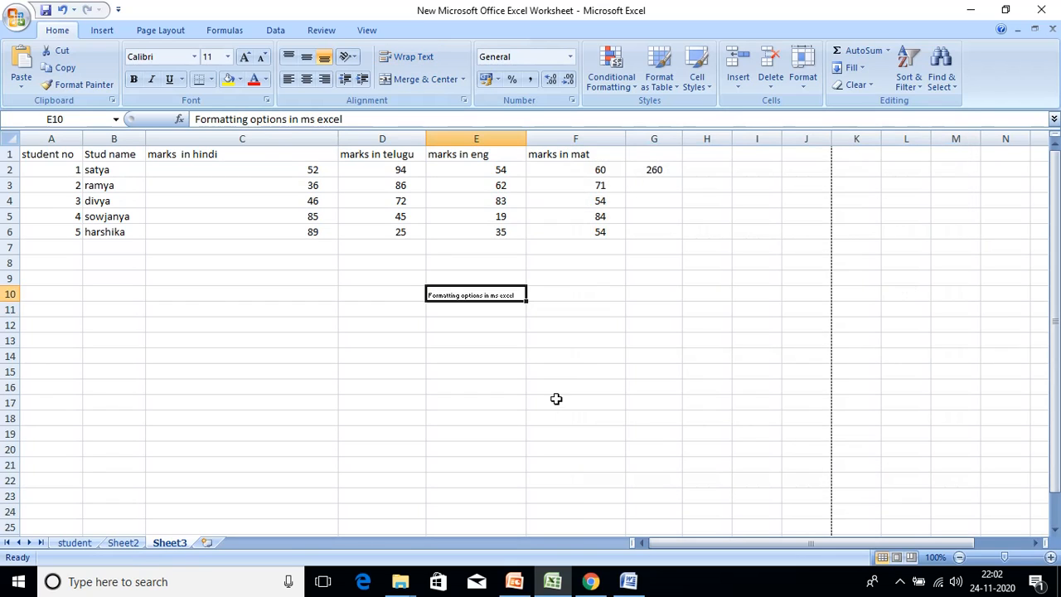
pyautogui.doubleClick(495, 294)
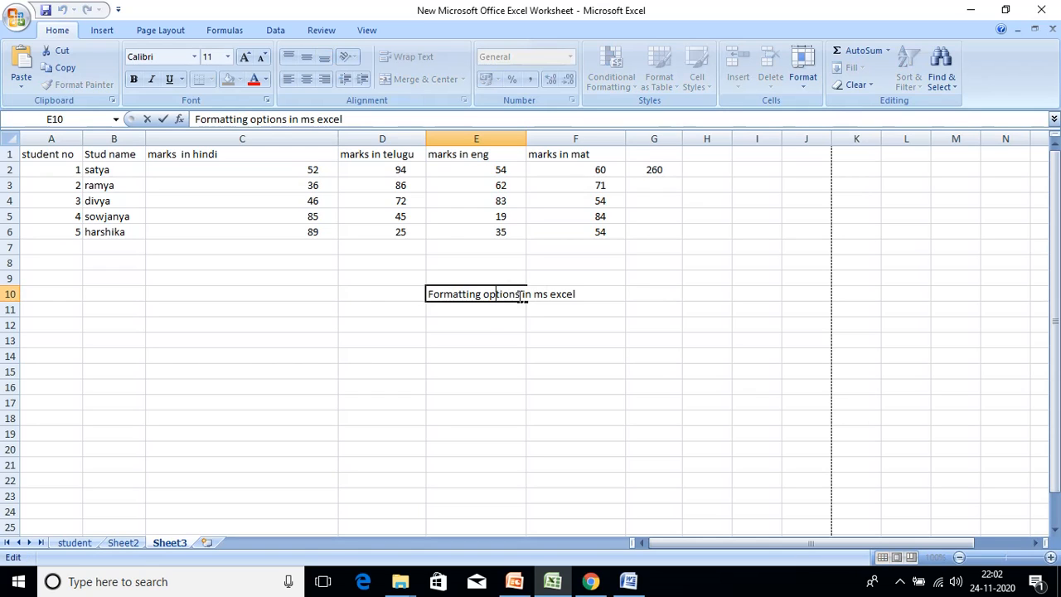
pyautogui.click(592, 308)
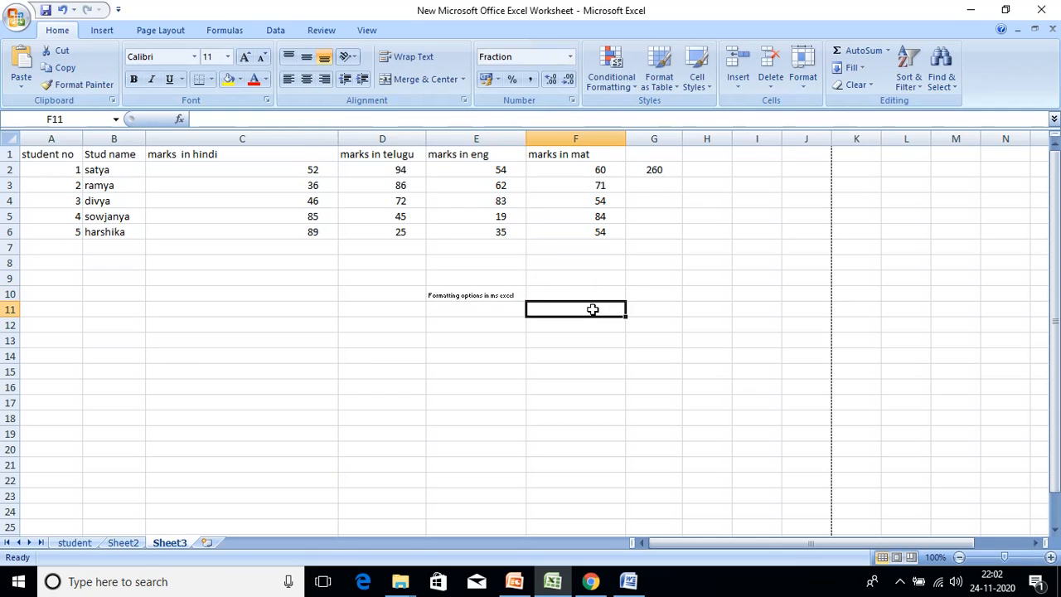
pyautogui.click(503, 295)
pyautogui.doubleClick(503, 294)
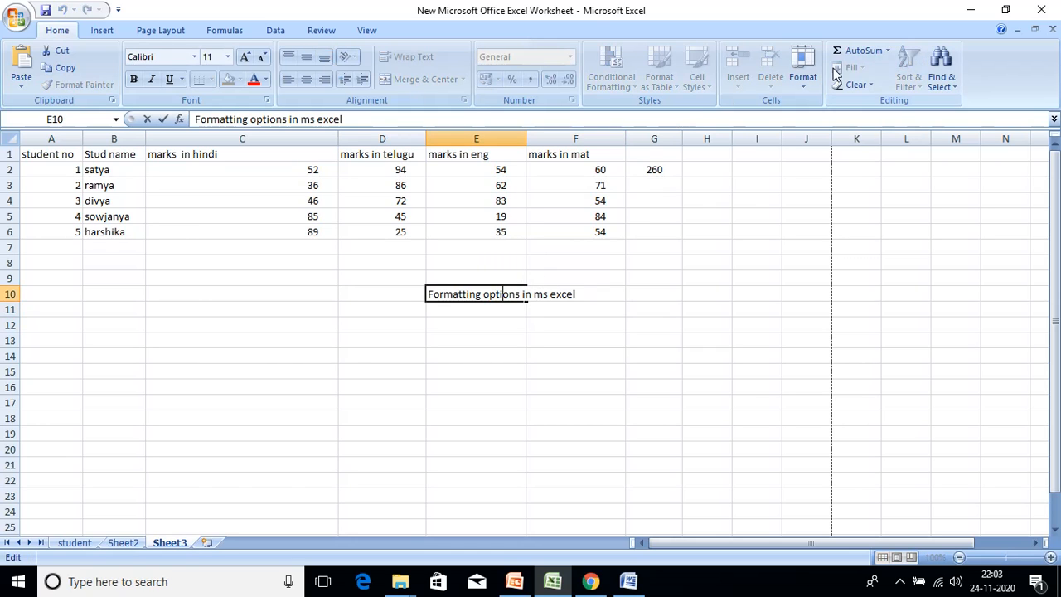
pyautogui.click(801, 73)
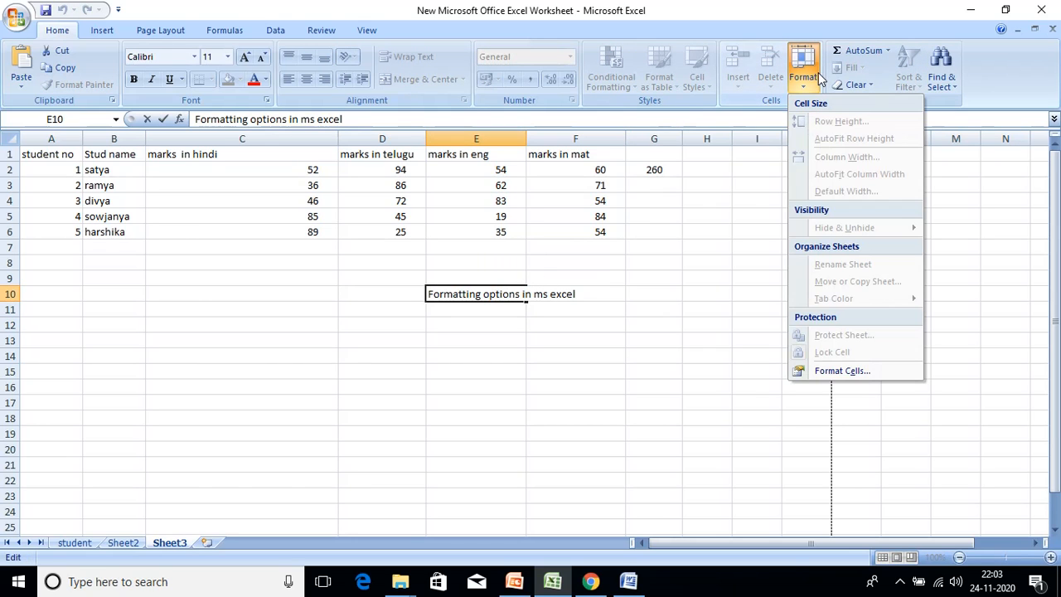
pyautogui.click(850, 369)
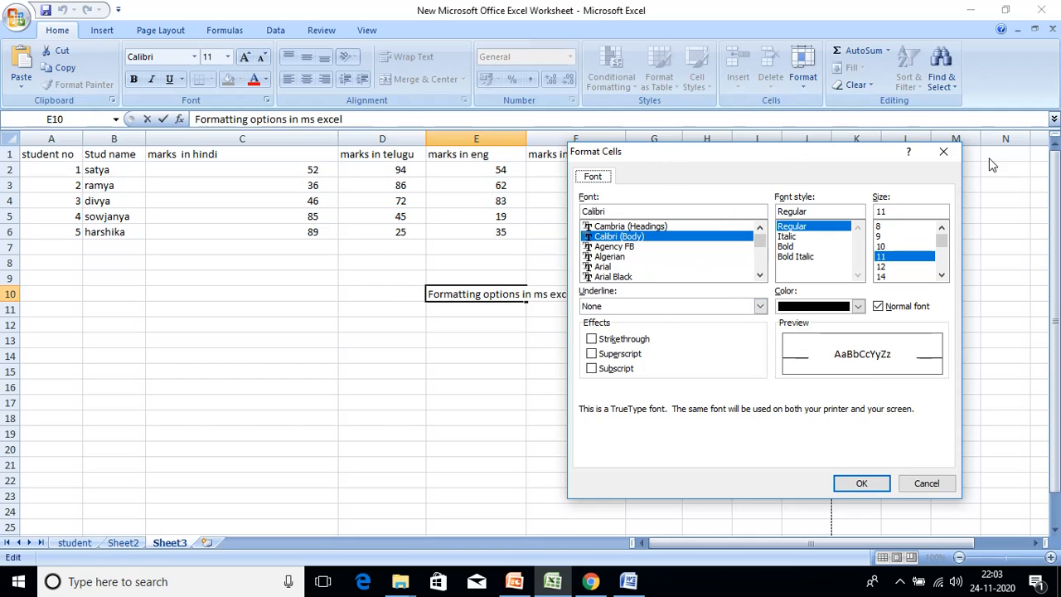
pyautogui.click(943, 151)
pyautogui.click(581, 340)
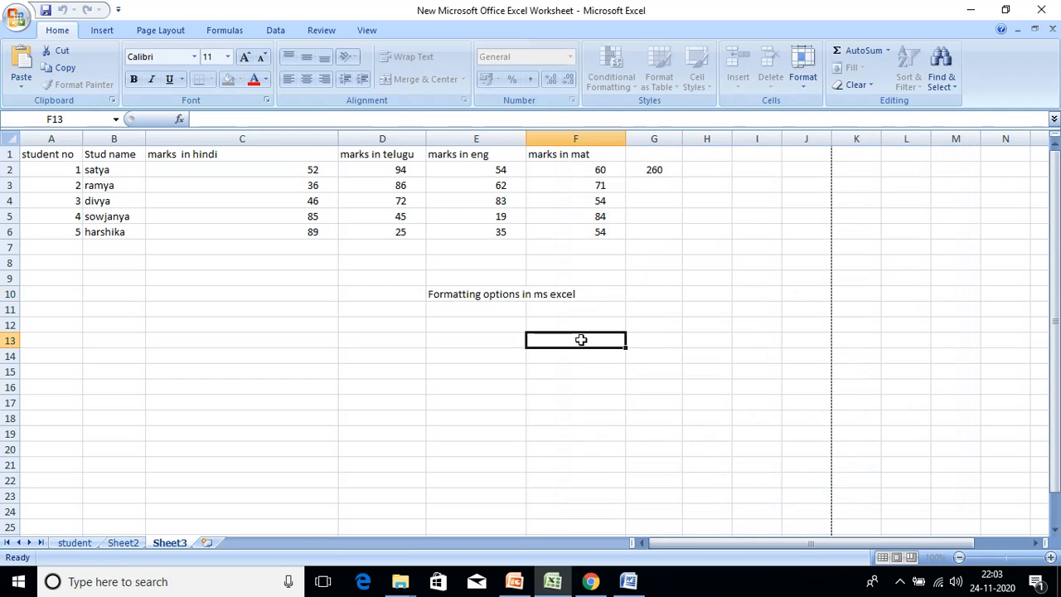
pyautogui.click(479, 295)
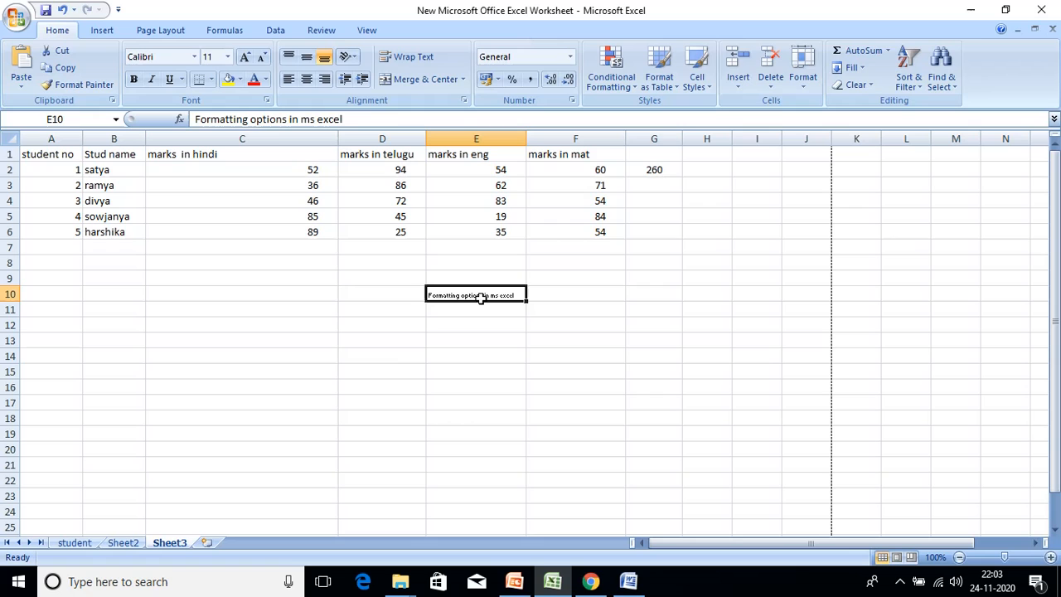
# - Re-enable Wrap text on E10 in the Format Cells Alignment tab
pyautogui.click(806, 78)
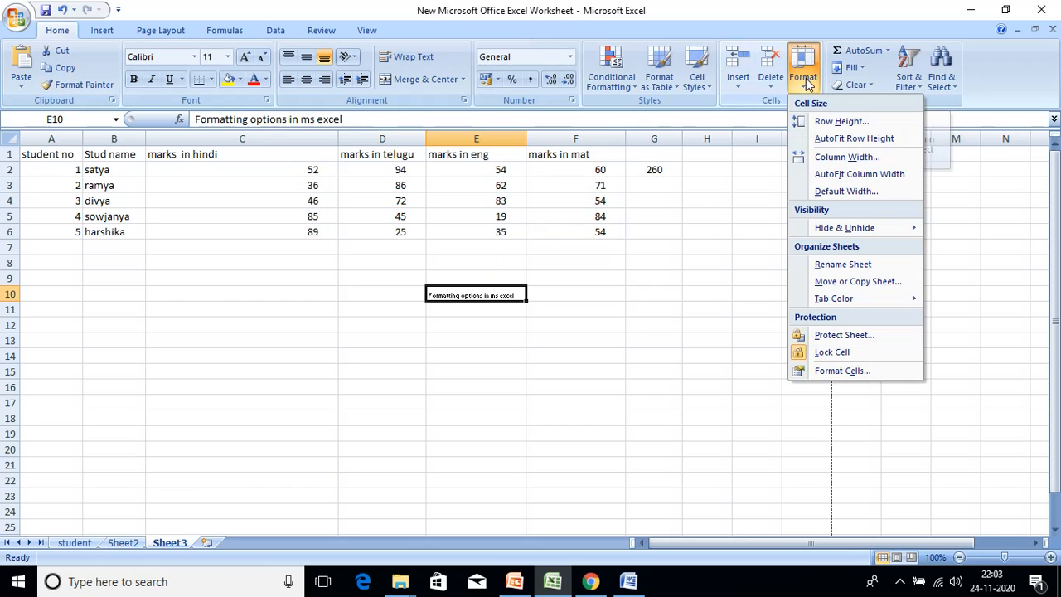
pyautogui.click(849, 373)
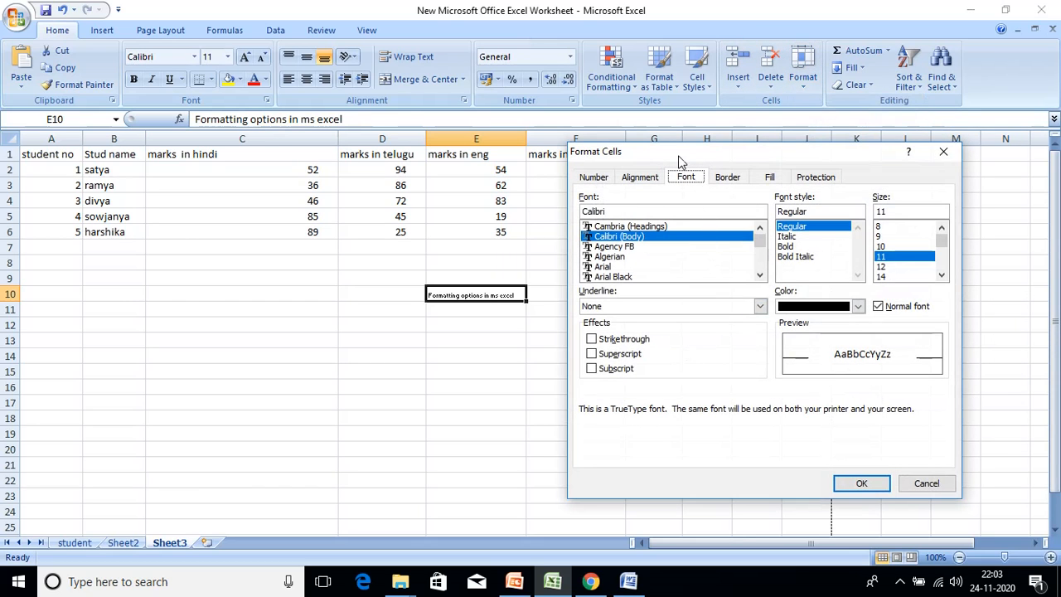
pyautogui.click(640, 177)
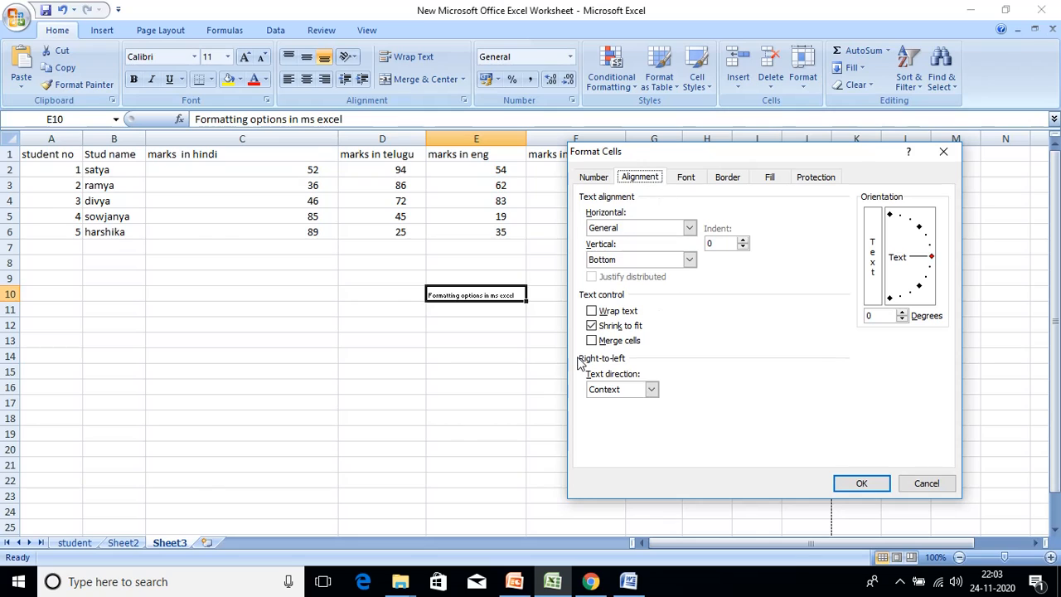
pyautogui.click(611, 315)
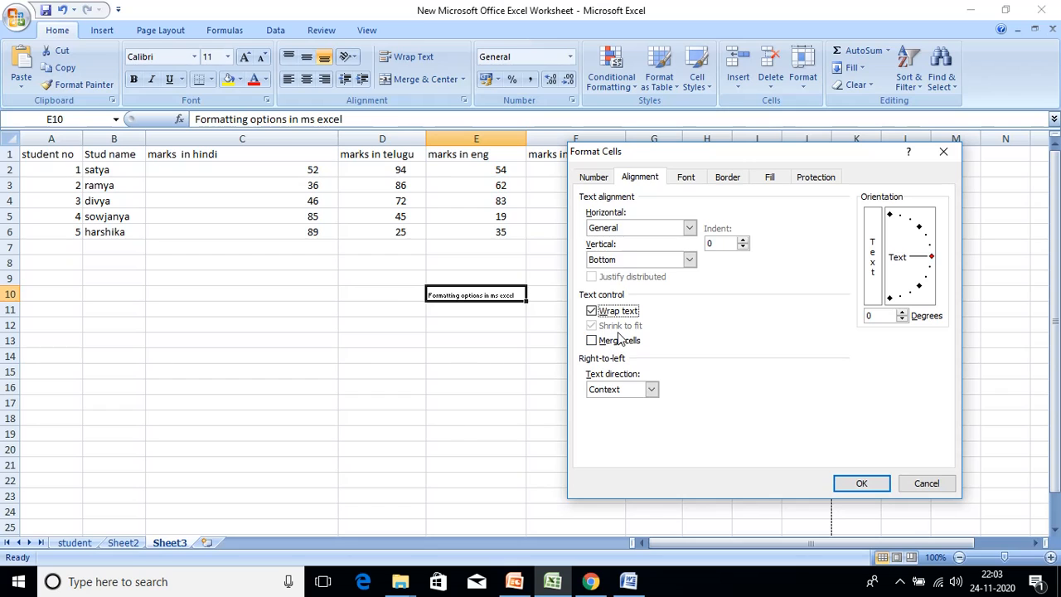
pyautogui.click(866, 485)
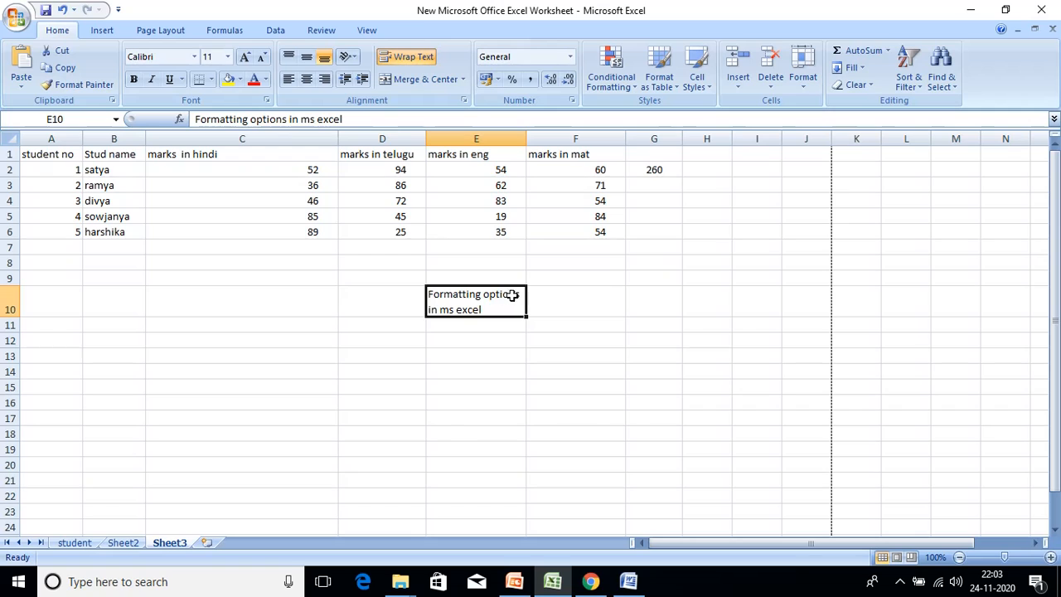
# - Merge E10:F10 with wrap text off and shrink to fit turned on
pyautogui.moveTo(516, 303); pyautogui.dragTo(556, 312)
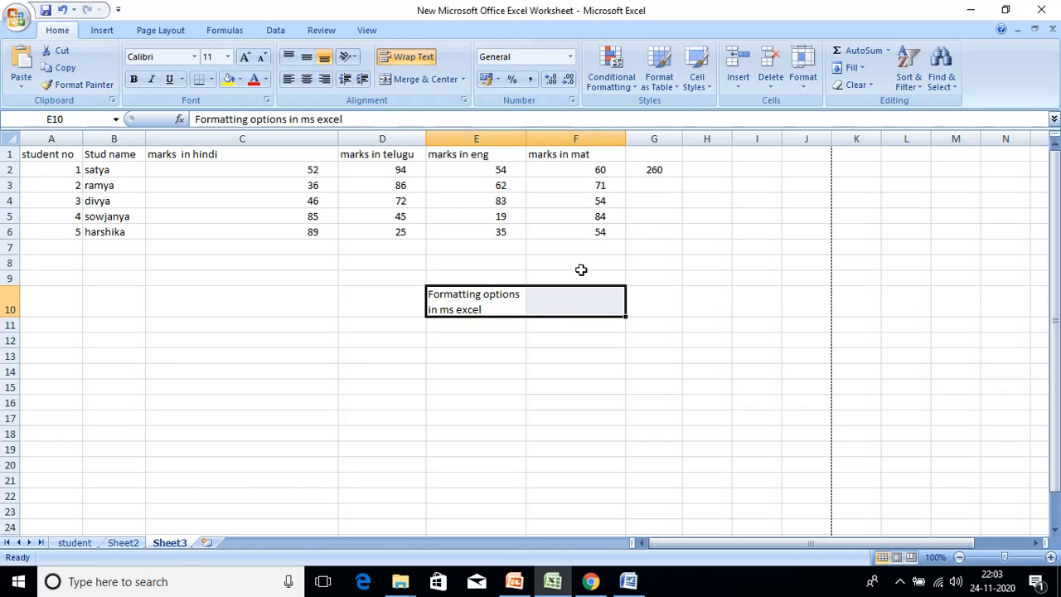
pyautogui.click(801, 79)
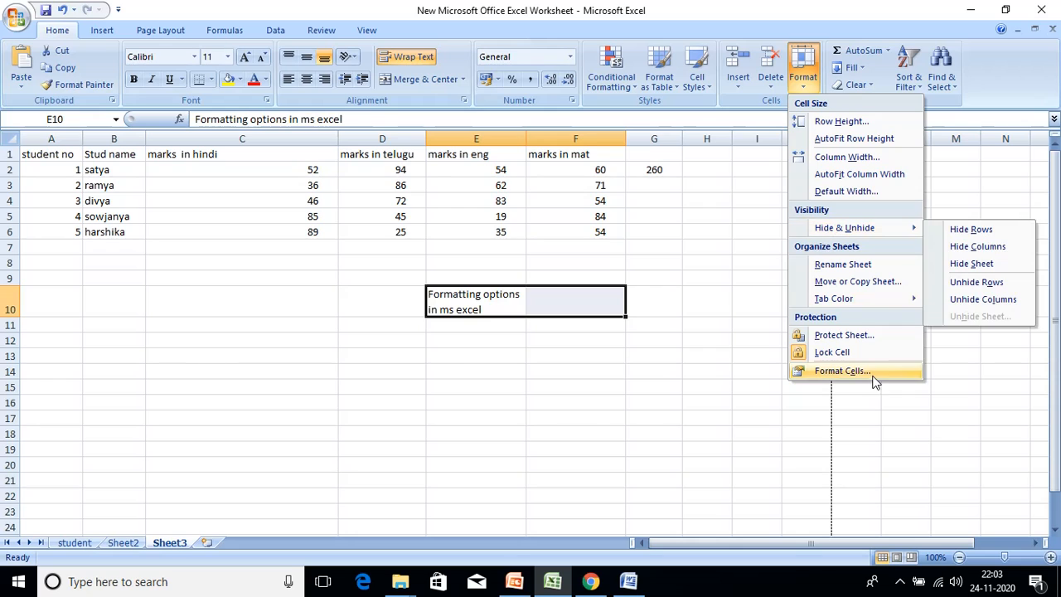
pyautogui.click(842, 370)
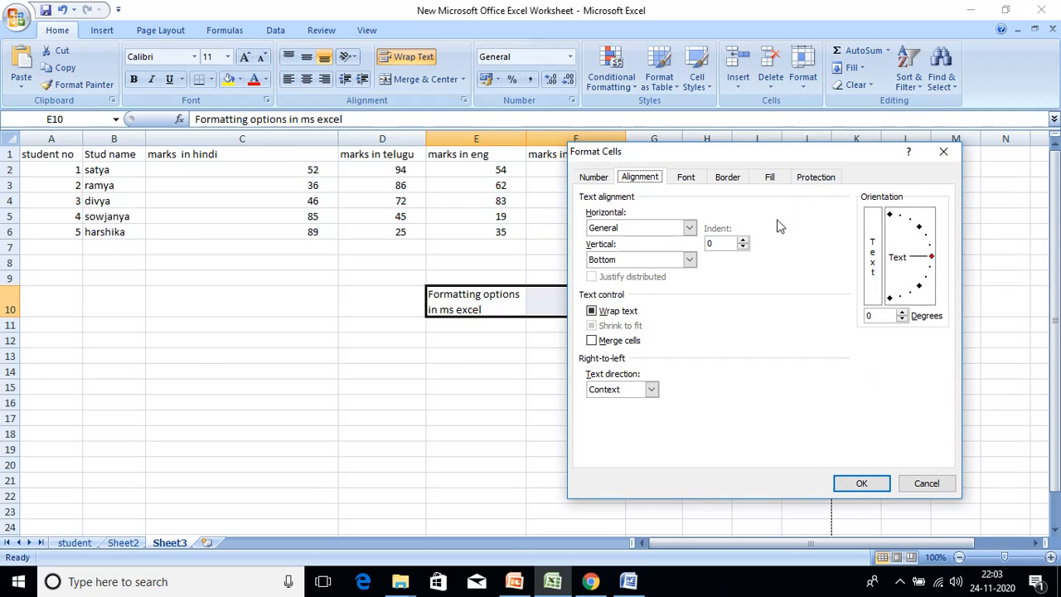
pyautogui.click(592, 313)
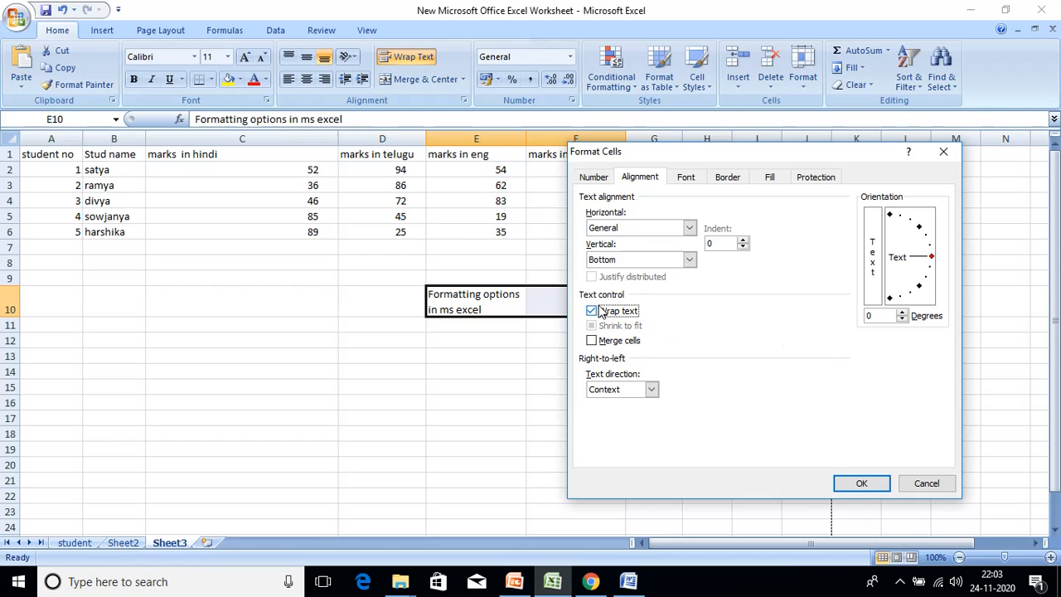
pyautogui.click(592, 312)
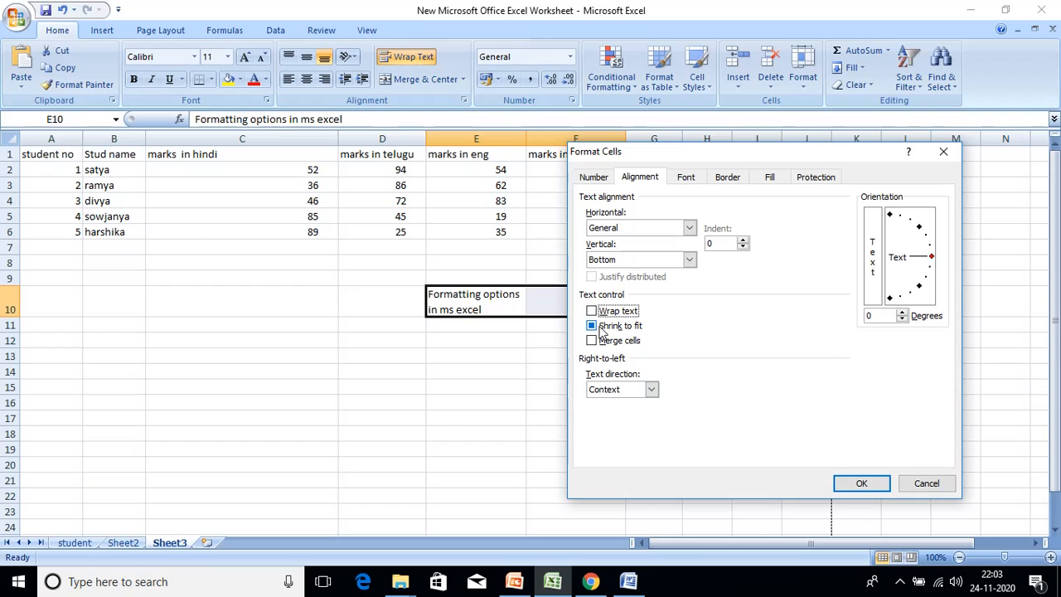
pyautogui.click(605, 325)
pyautogui.click(626, 342)
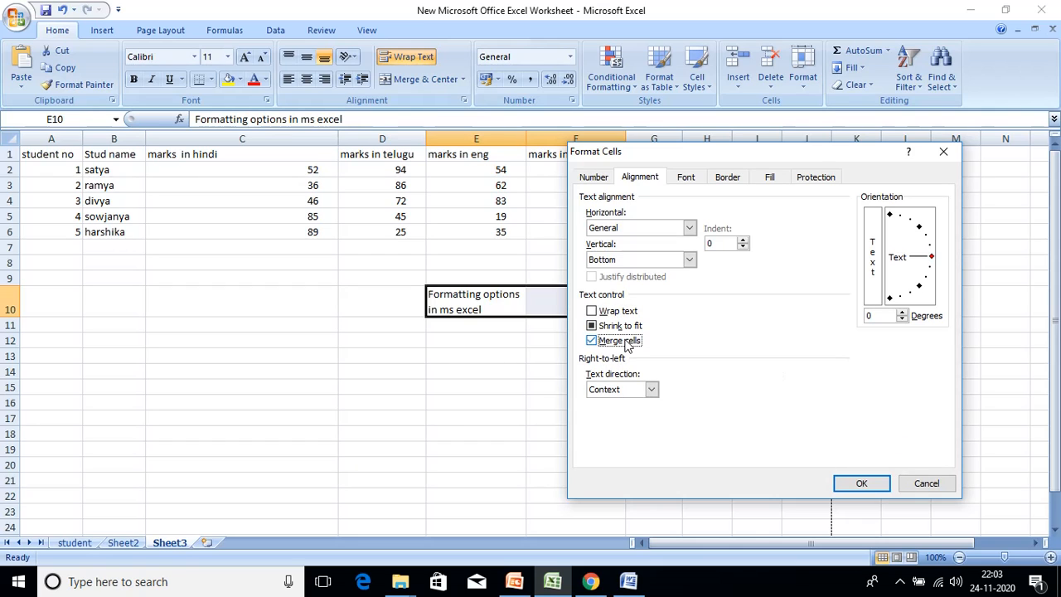
pyautogui.click(869, 488)
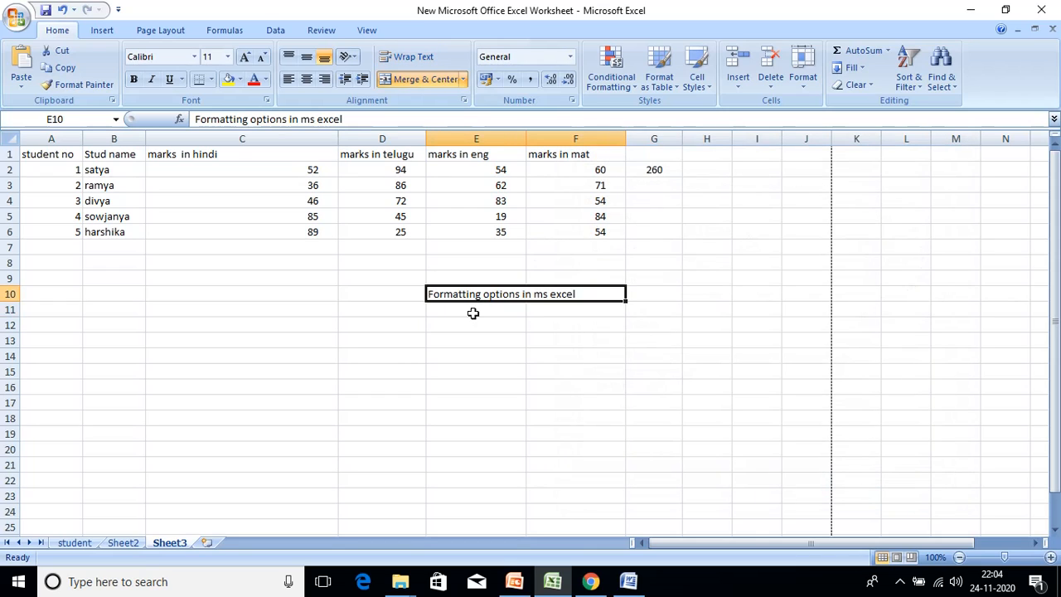
pyautogui.click(596, 314)
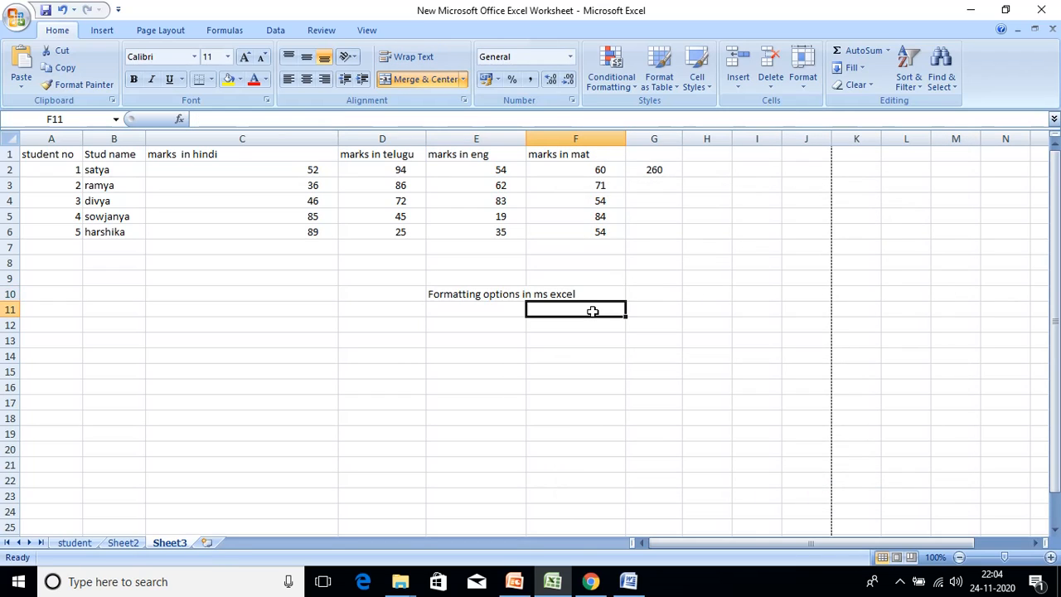
pyautogui.click(564, 291)
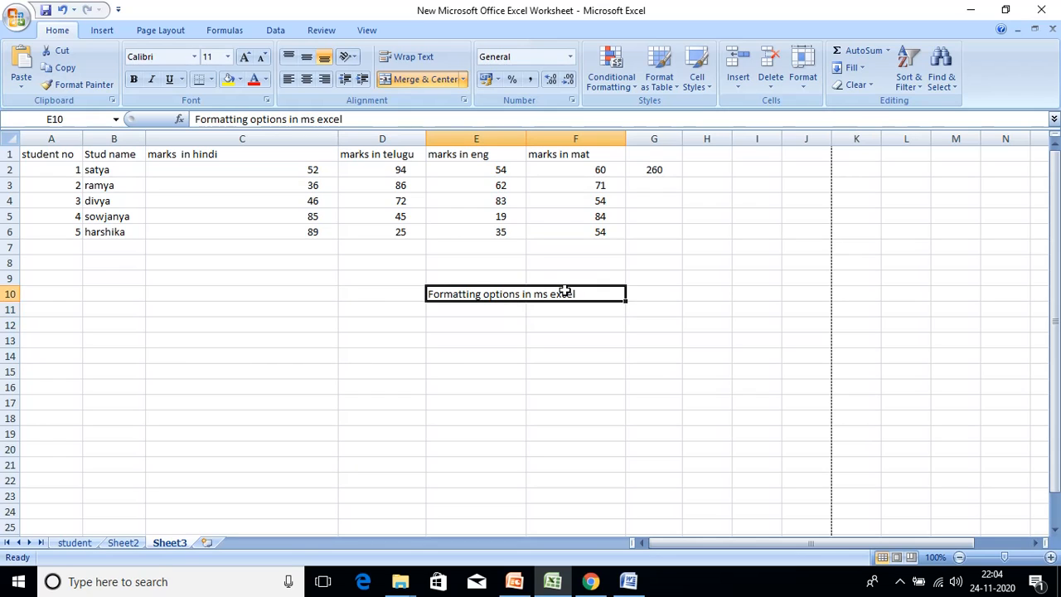
# - Rotate the merged E10 heading text to vertical, 90 degrees
pyautogui.click(805, 73)
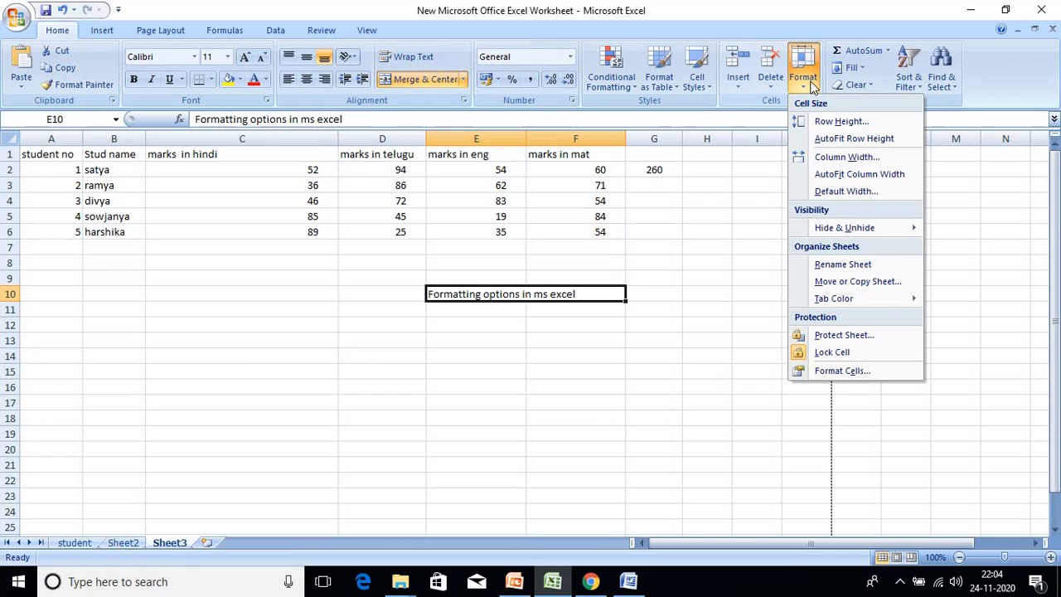
pyautogui.click(848, 372)
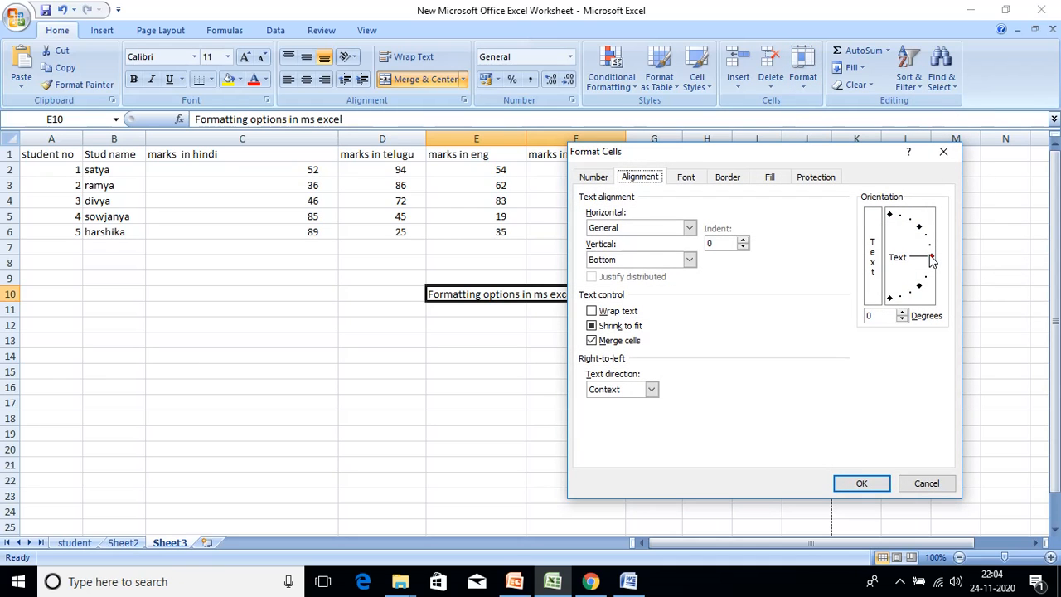
pyautogui.click(931, 260)
pyautogui.moveTo(931, 260); pyautogui.dragTo(892, 221)
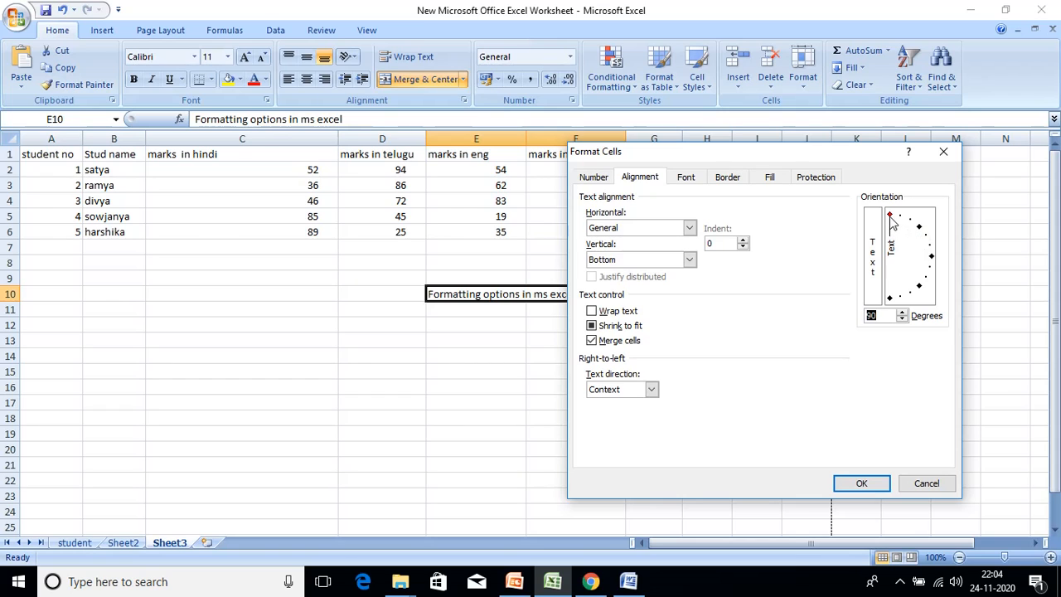
pyautogui.click(867, 488)
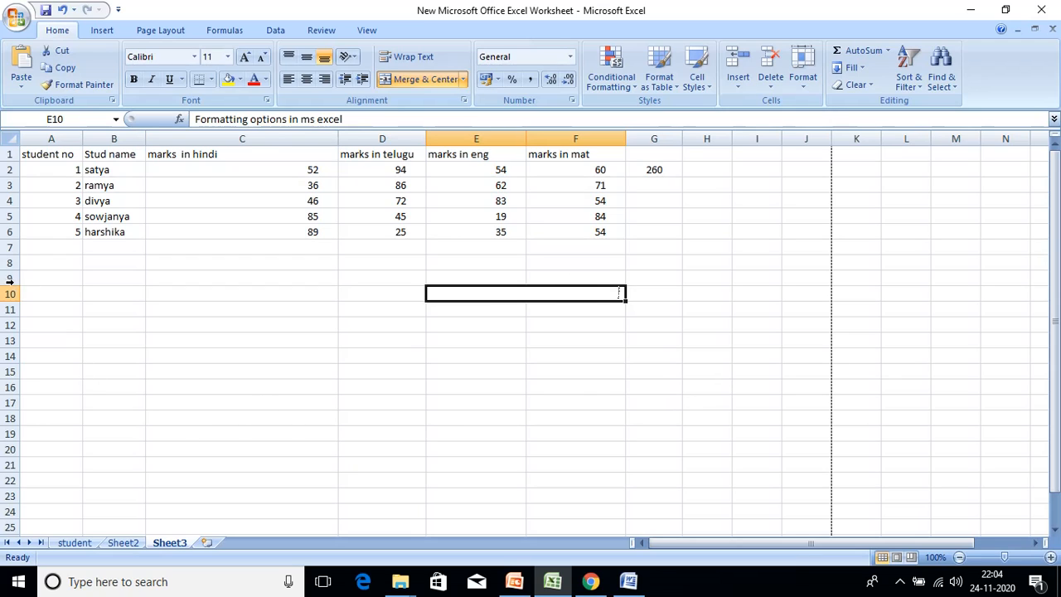
# - Hide rows 6–9 and drag row 10 taller to fit the vertical text
pyautogui.moveTo(14, 284); pyautogui.dragTo(10, 217)
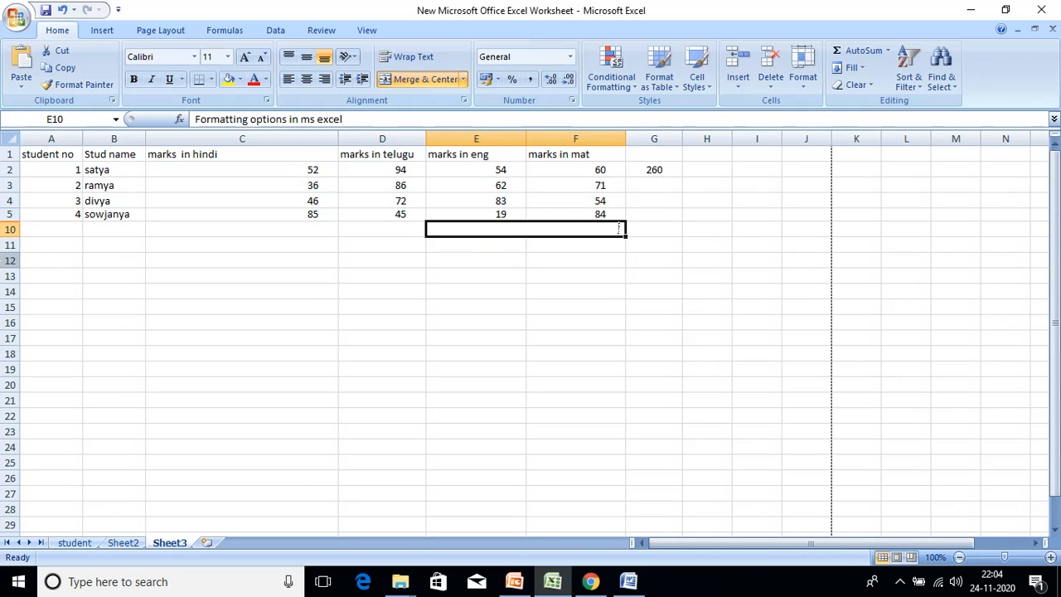
pyautogui.click(10, 230)
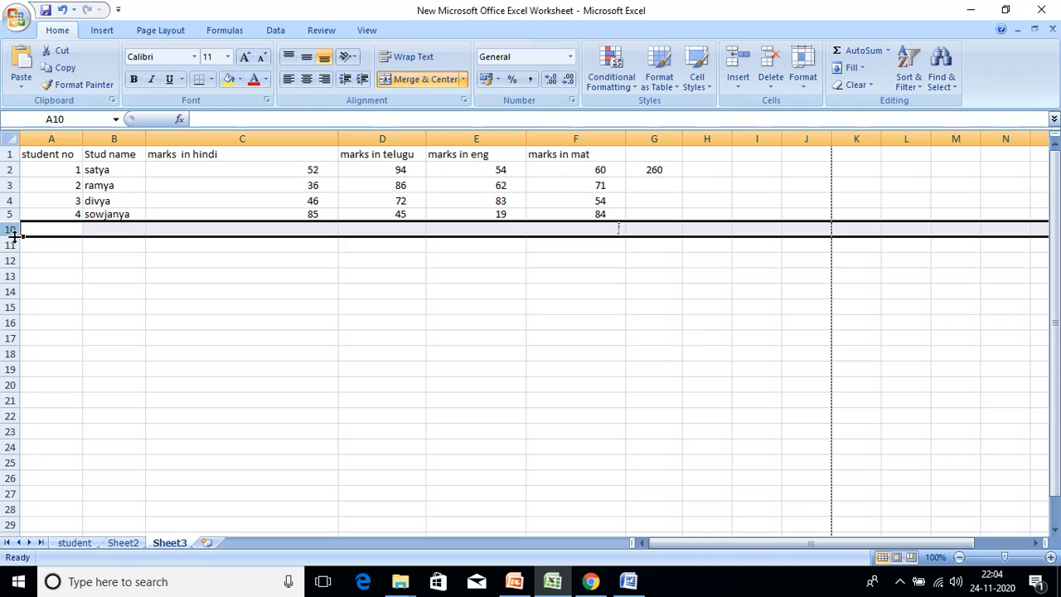
pyautogui.moveTo(13, 236); pyautogui.dragTo(9, 340)
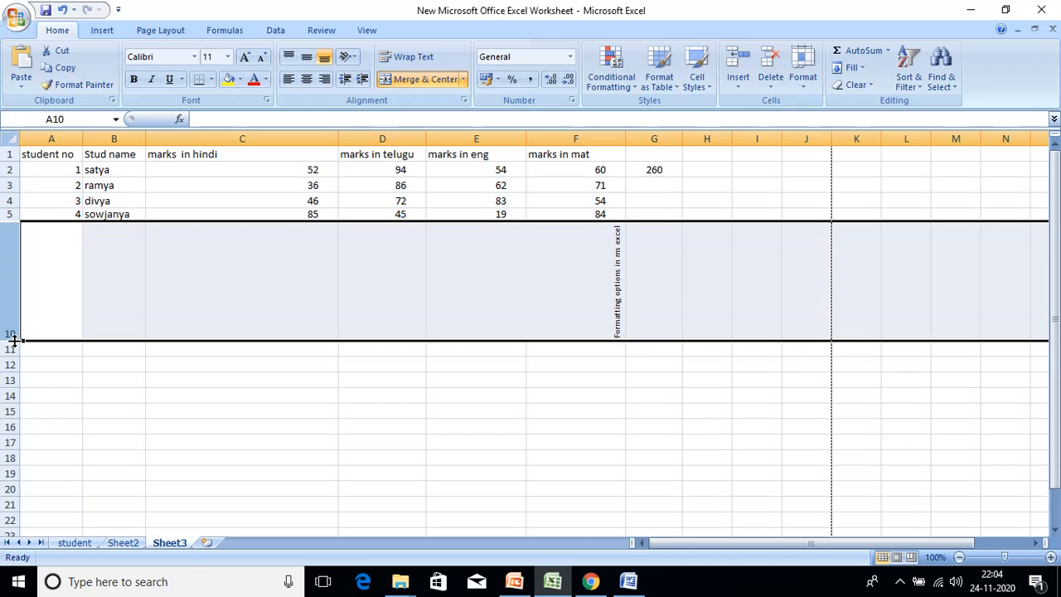
pyautogui.click(581, 286)
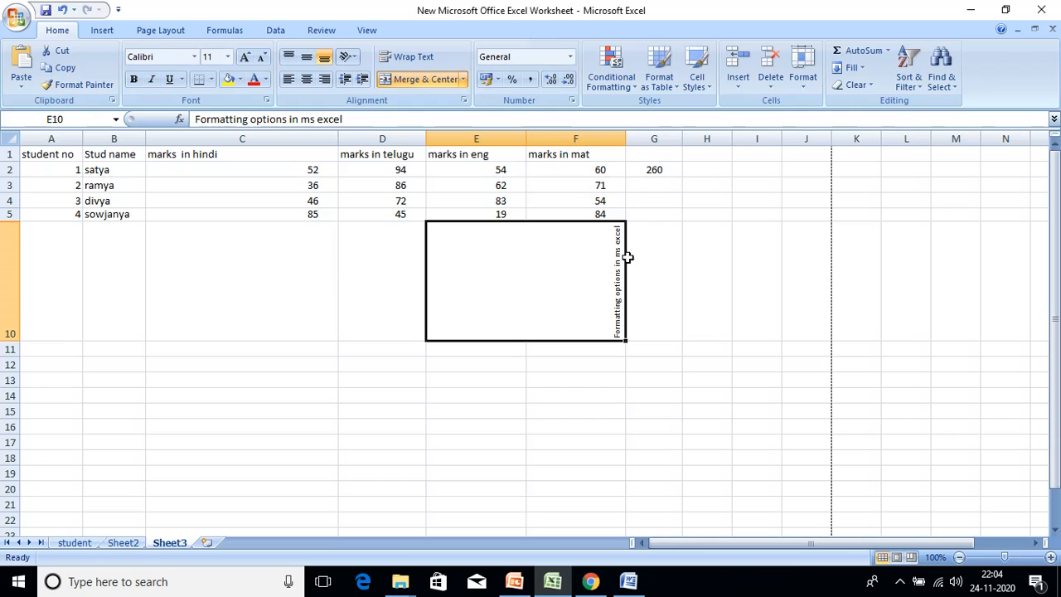
# - Angle the merged cell's text downward to about -86 degrees
pyautogui.click(804, 86)
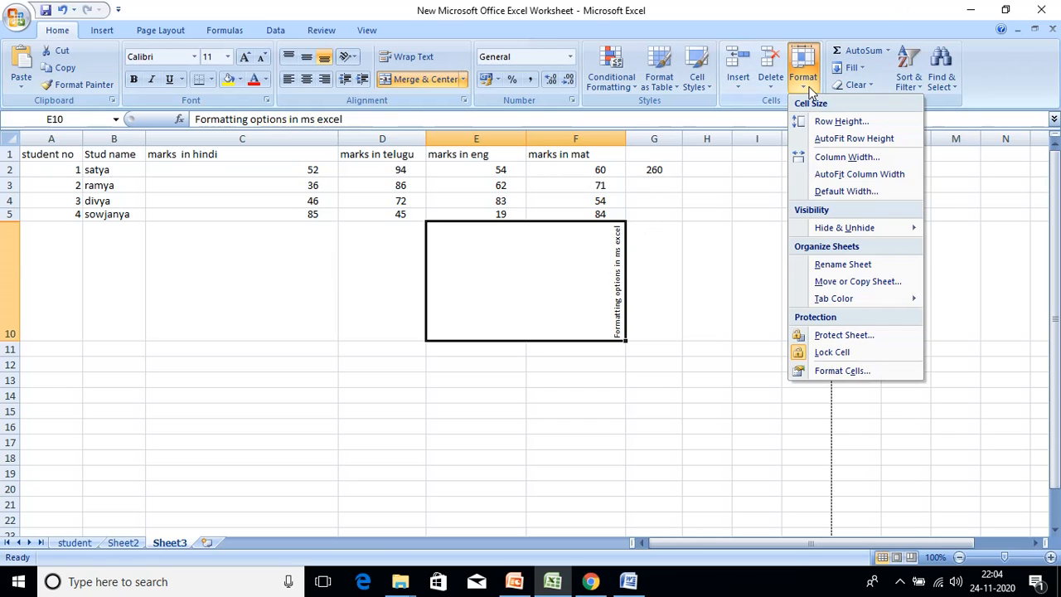
pyautogui.click(835, 371)
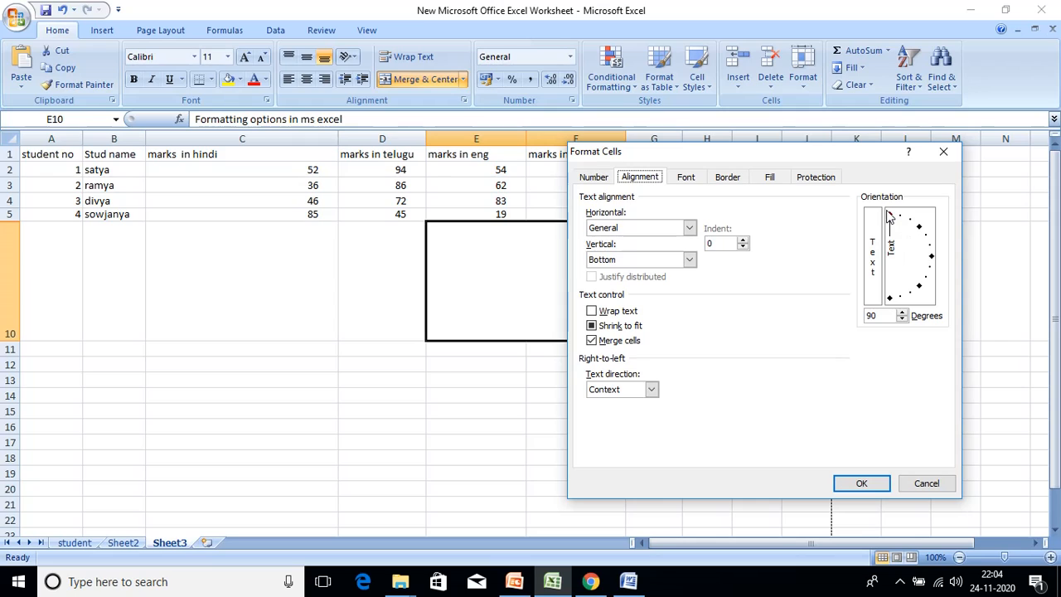
pyautogui.moveTo(891, 217); pyautogui.dragTo(899, 358)
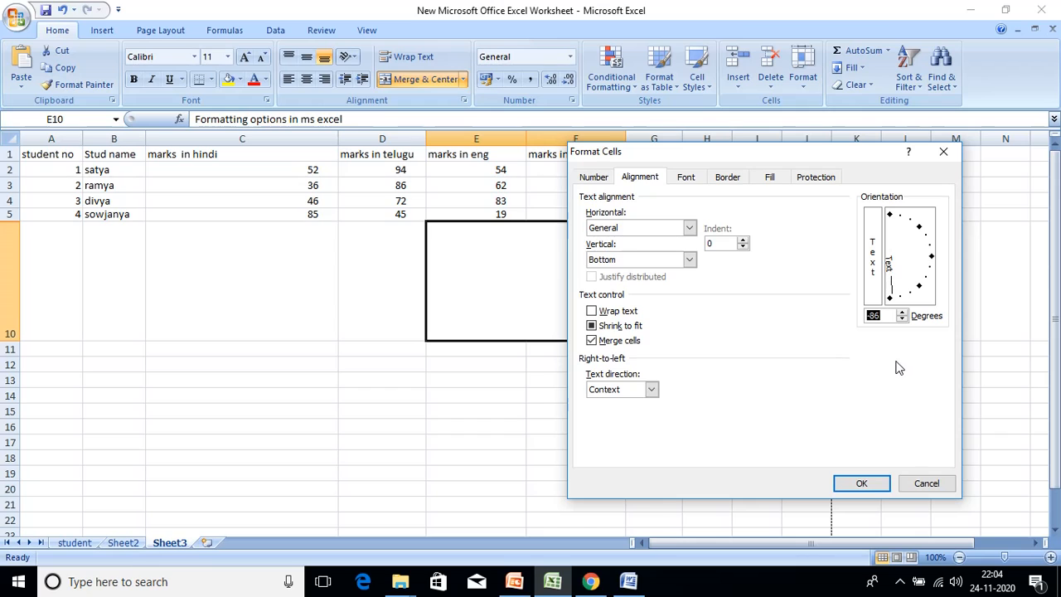
pyautogui.click(862, 483)
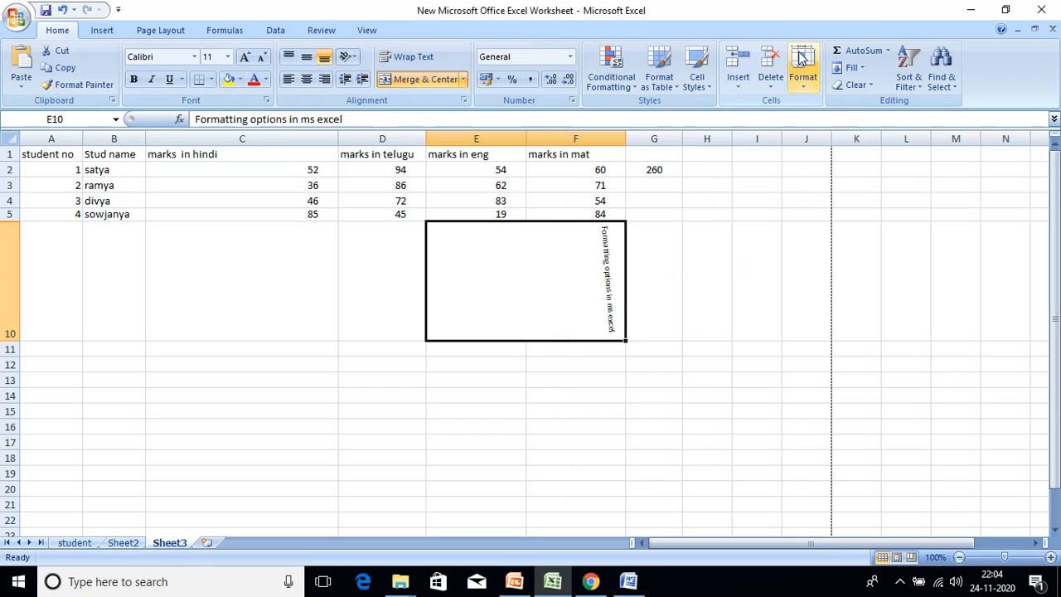
# - Set the merged cell's text orientation back to 0 degrees
pyautogui.click(808, 87)
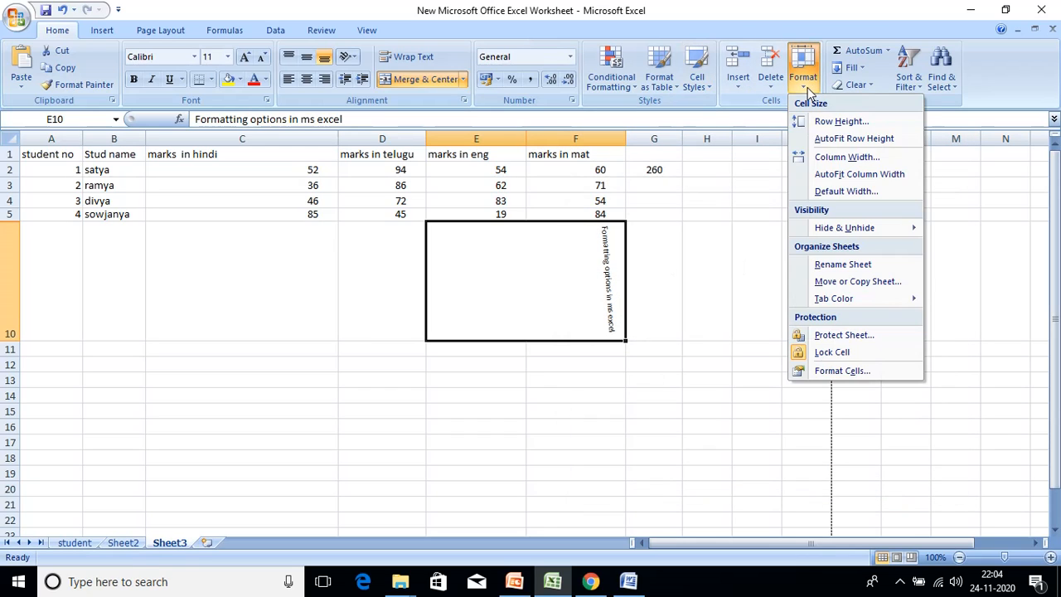
pyautogui.click(881, 378)
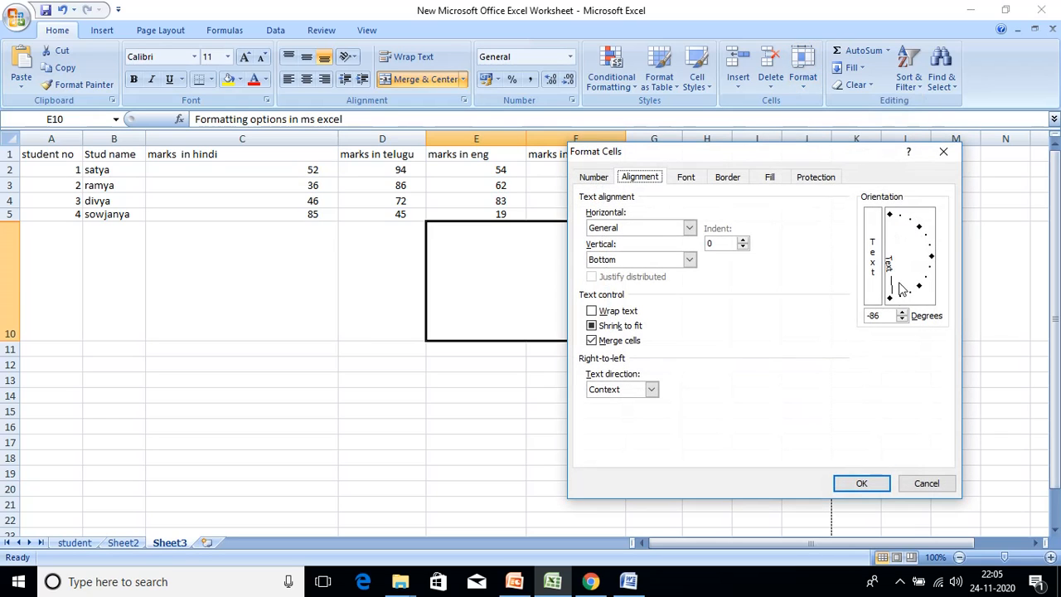
pyautogui.moveTo(891, 300); pyautogui.dragTo(931, 260)
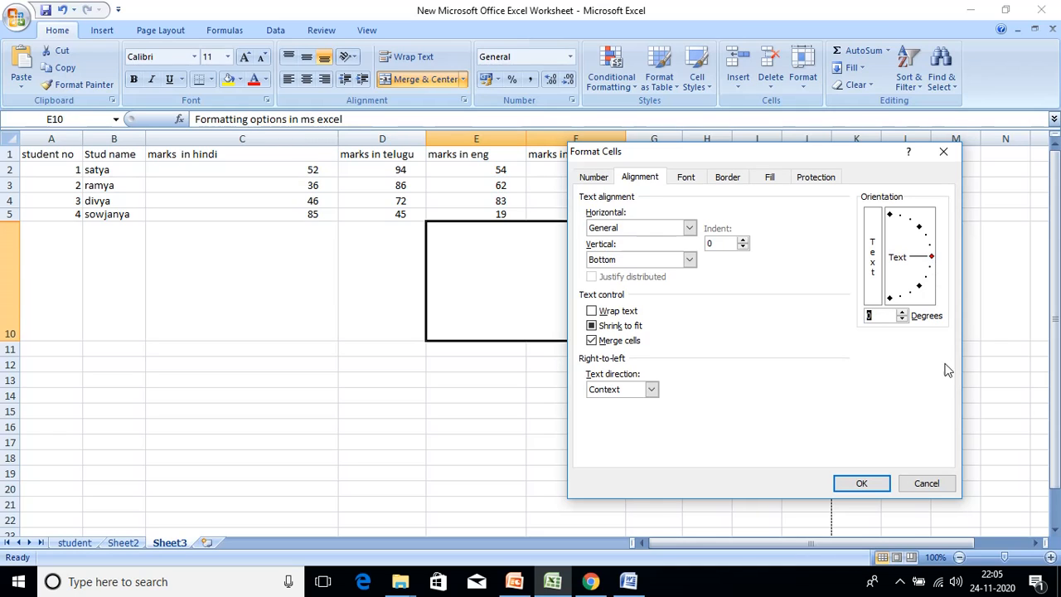
pyautogui.click(862, 484)
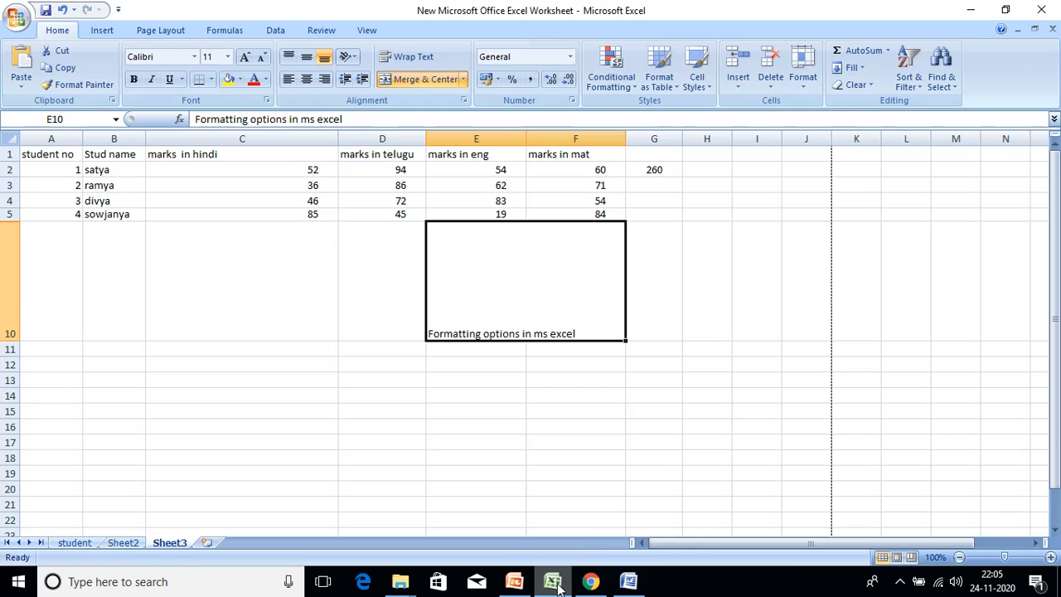
# - Scroll the Word notes to the Font Tab paragraph, then return to the Excel worksheet
pyautogui.click(628, 581)
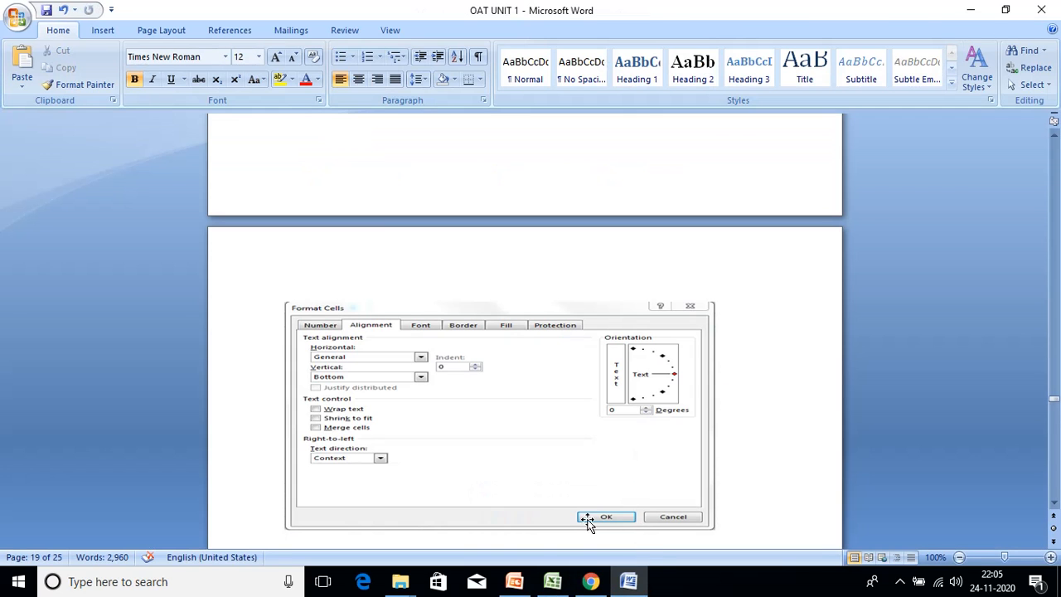
pyautogui.scroll(-8, 595, 446)
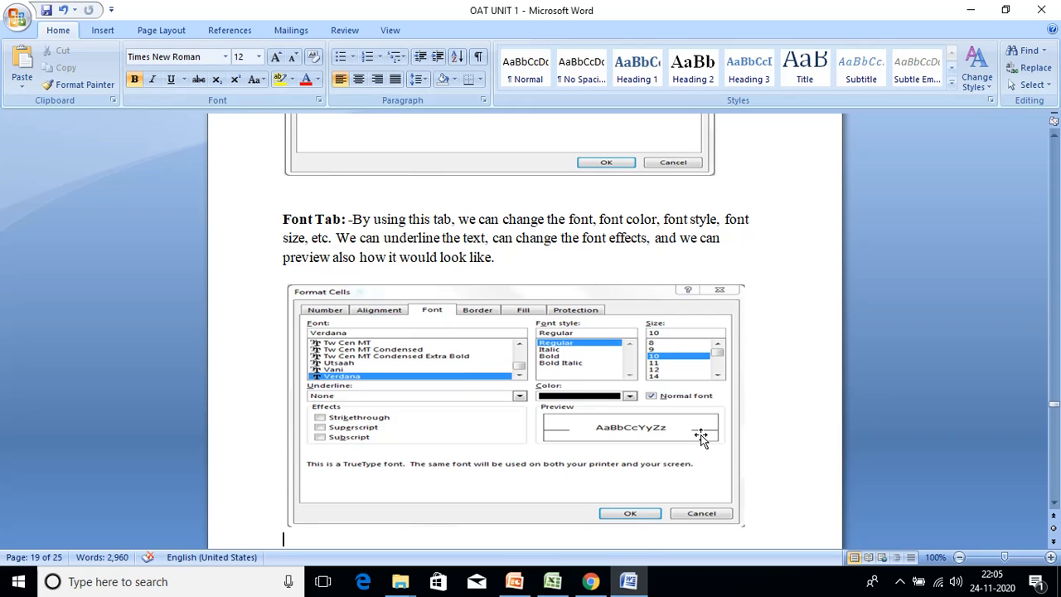
pyautogui.click(553, 582)
# - Select C2 (52), open its Font settings and browse the font list
pyautogui.click(273, 225)
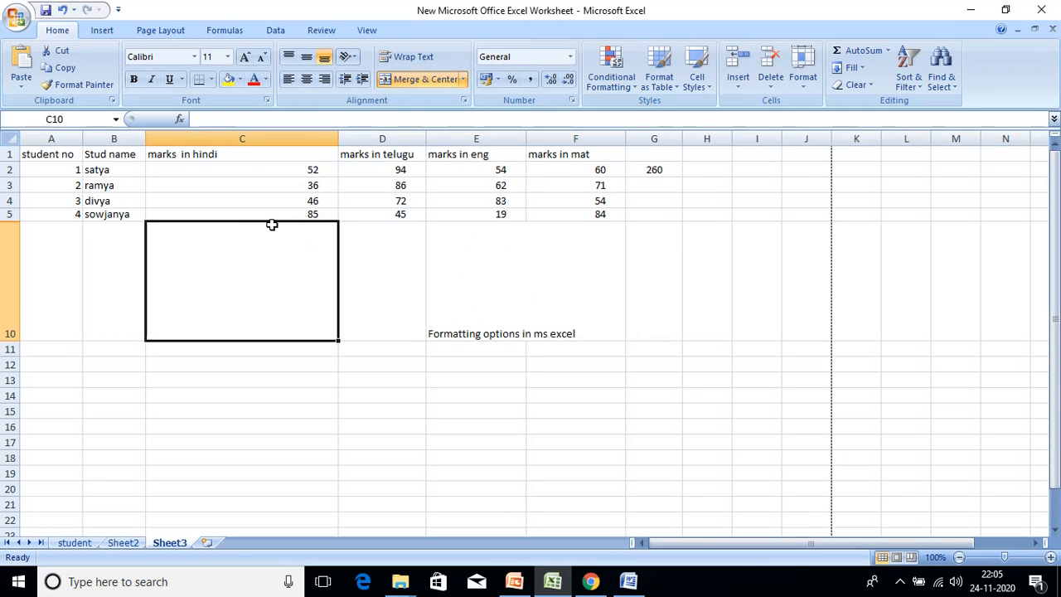
pyautogui.click(293, 167)
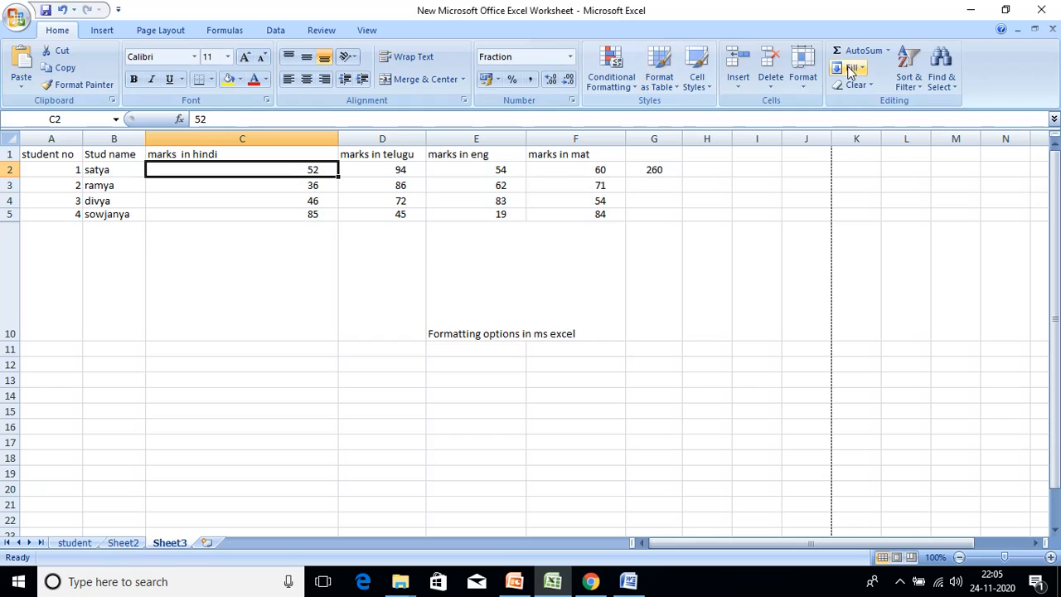
pyautogui.click(802, 76)
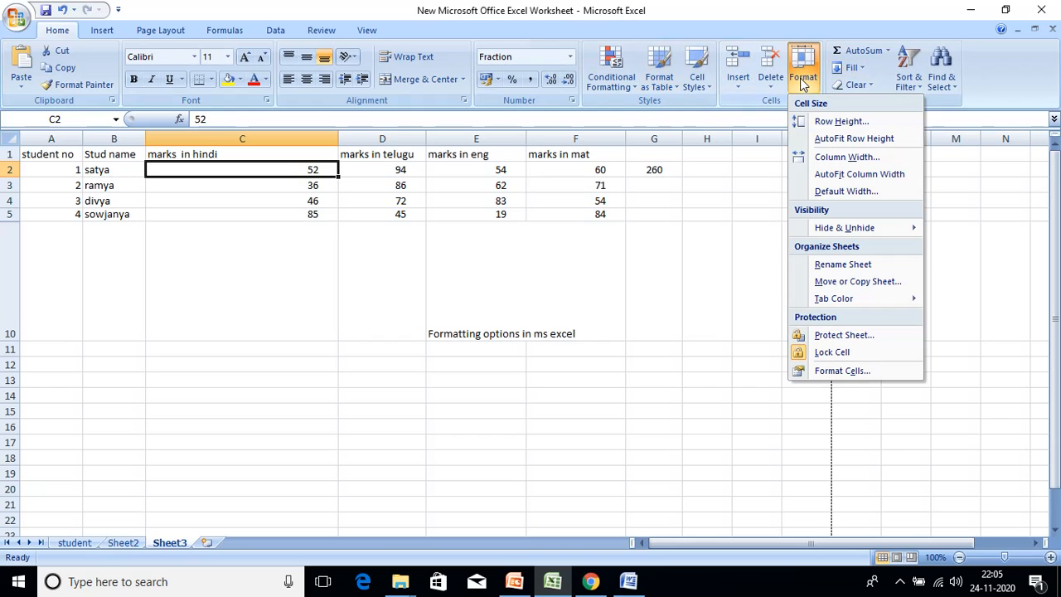
pyautogui.click(842, 371)
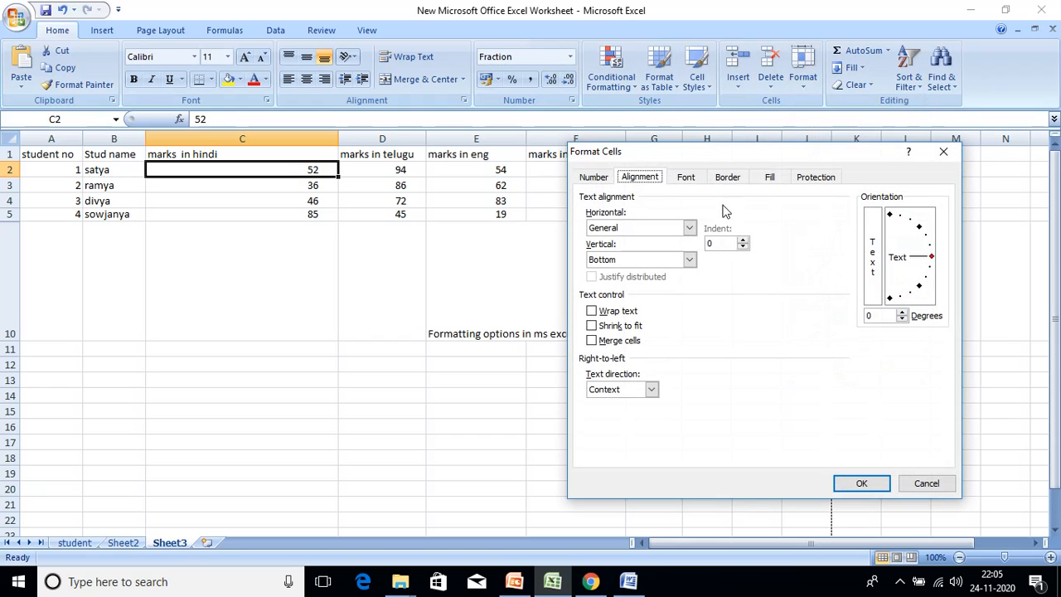
pyautogui.click(687, 179)
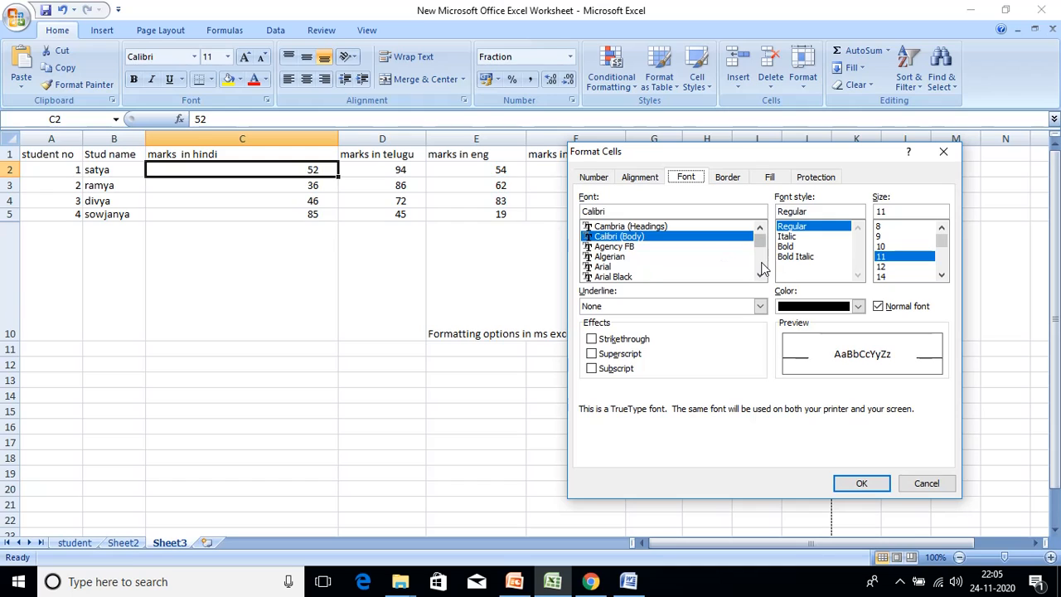
pyautogui.scroll(-5, 762, 274)
pyautogui.scroll(-12, 763, 273)
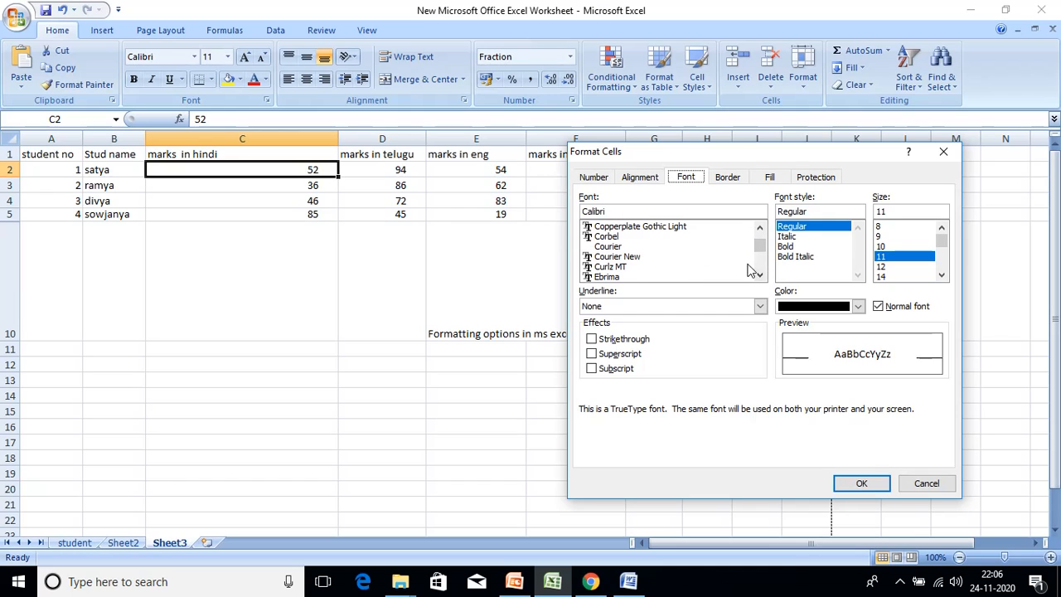
pyautogui.scroll(-2, 760, 275)
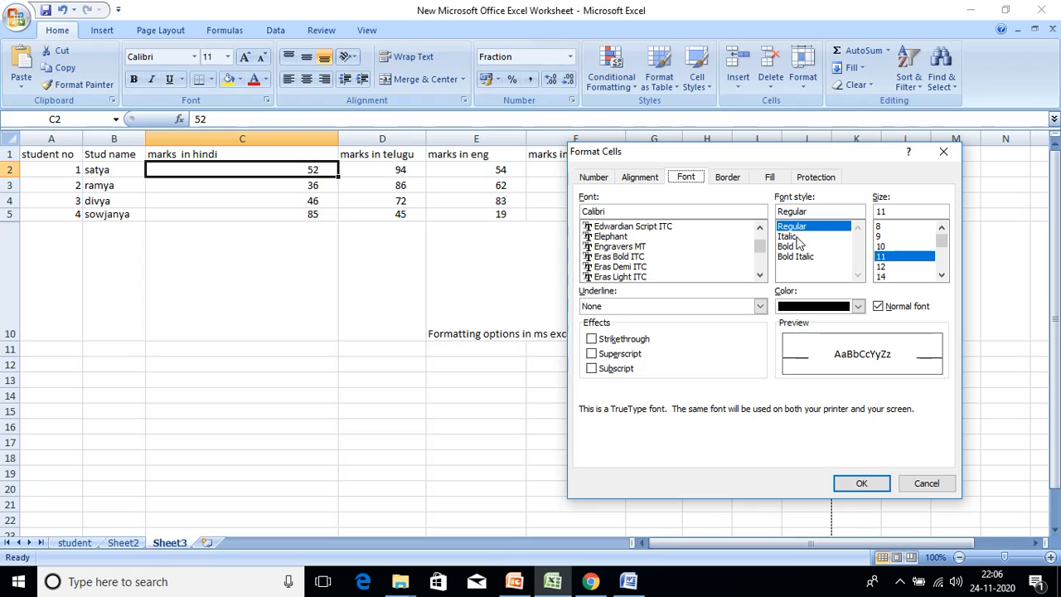
# - Set C2's pending font to Bold Italic, size 16, in dark blue
pyautogui.click(792, 237)
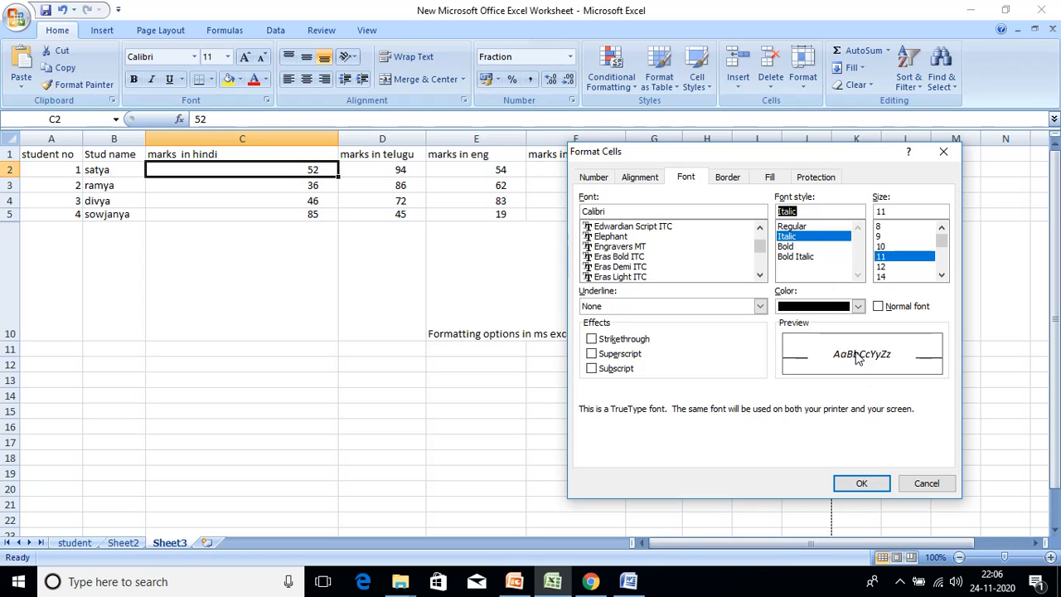
pyautogui.click(794, 247)
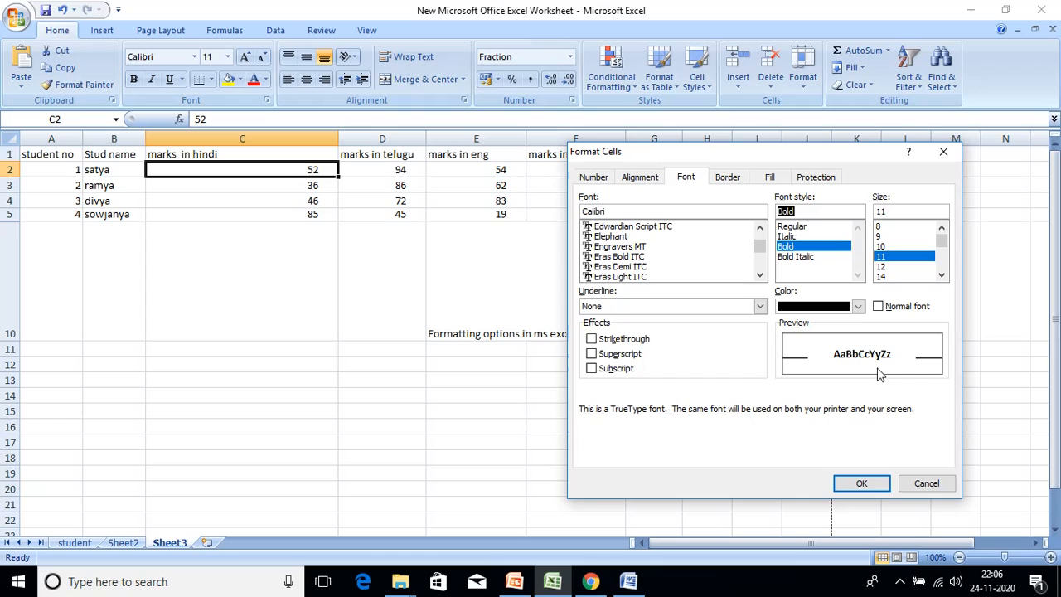
pyautogui.click(803, 257)
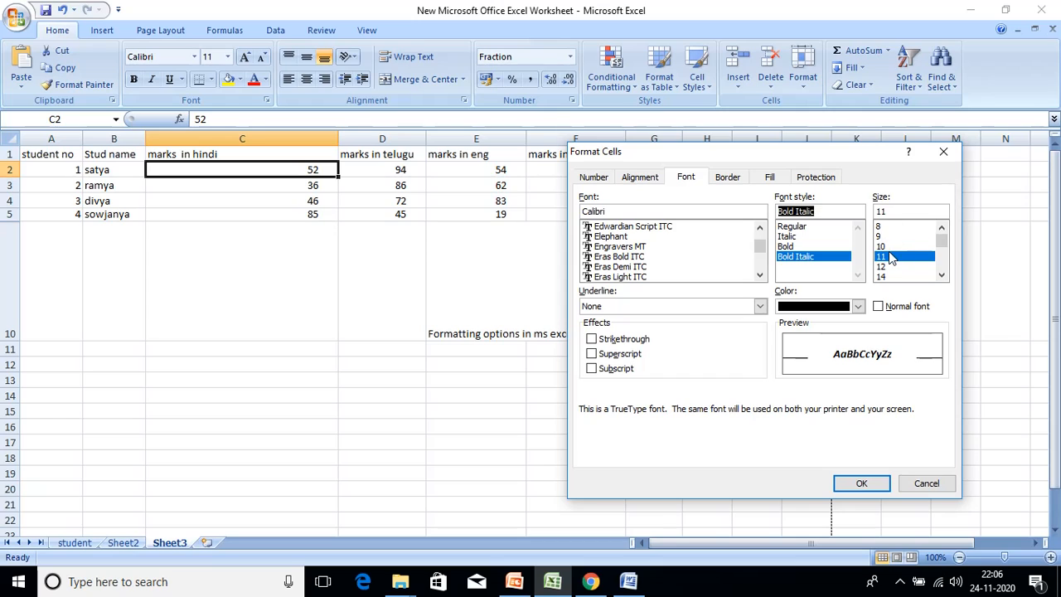
pyautogui.click(940, 259)
pyautogui.click(940, 258)
pyautogui.click(886, 257)
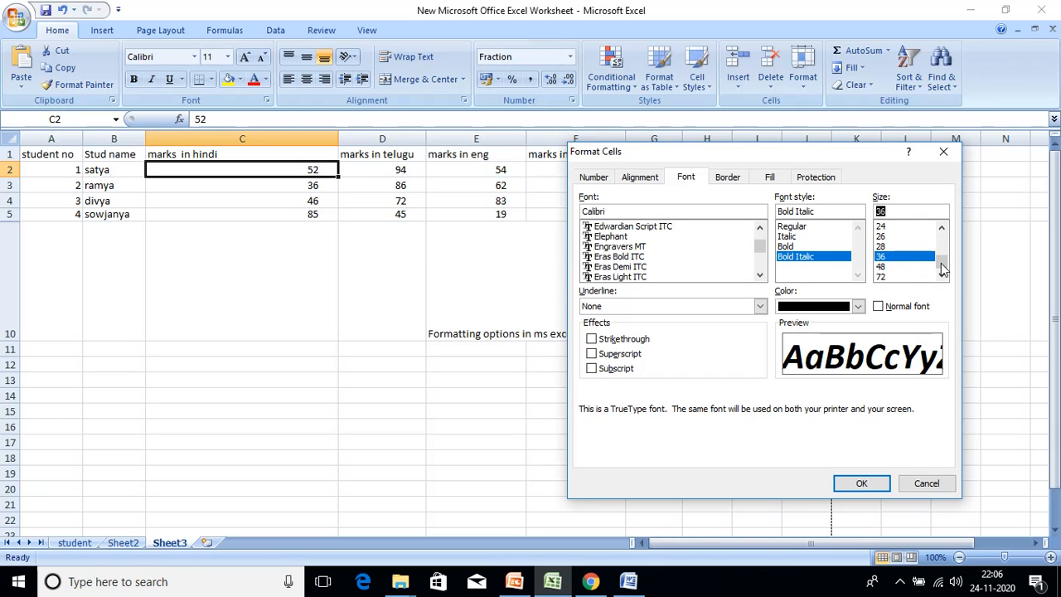
pyautogui.click(940, 244)
pyautogui.click(903, 239)
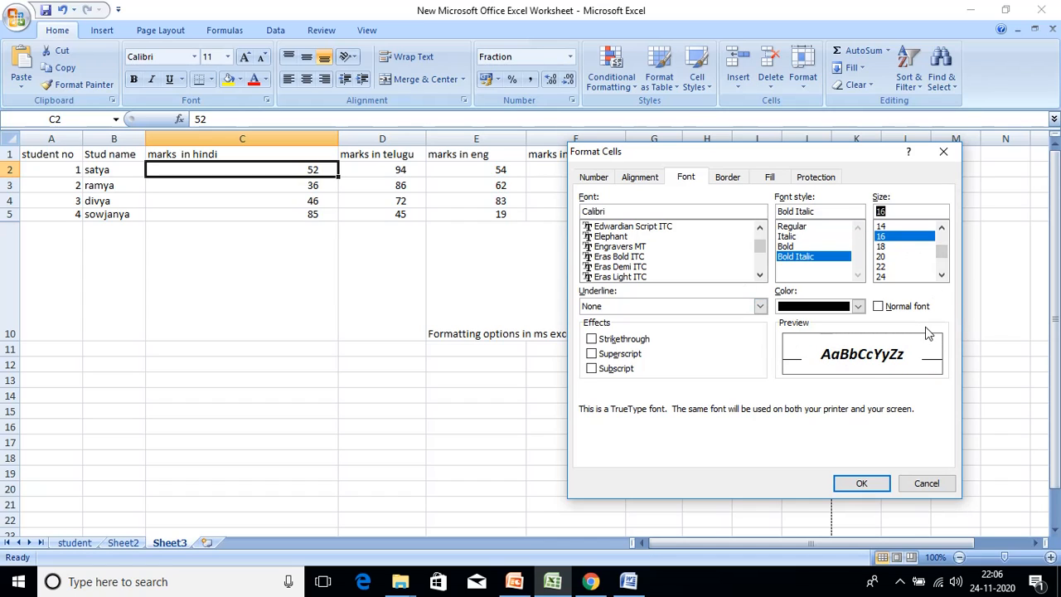
pyautogui.click(858, 307)
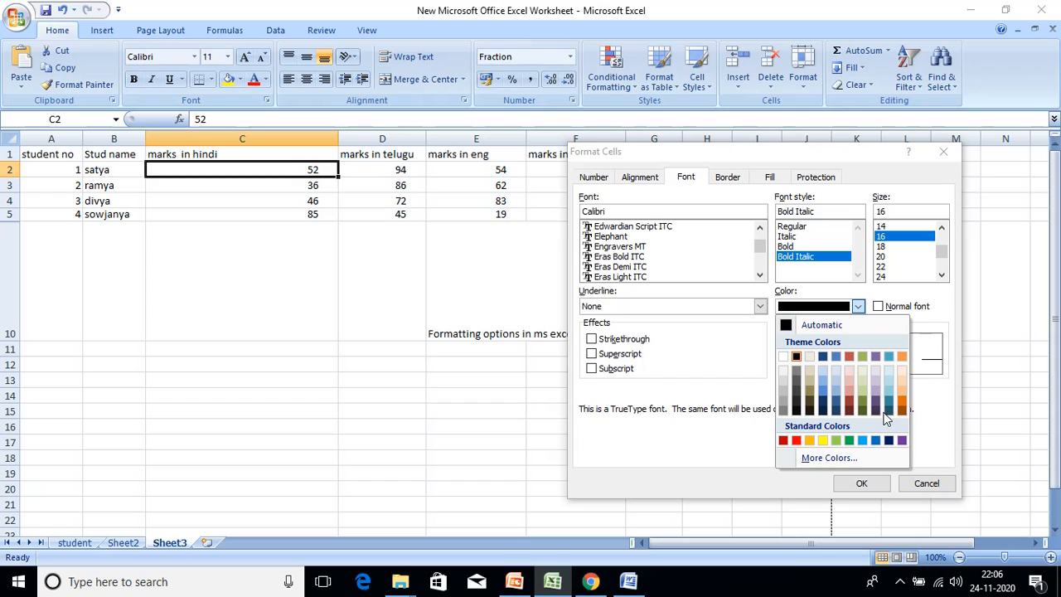
pyautogui.click(889, 440)
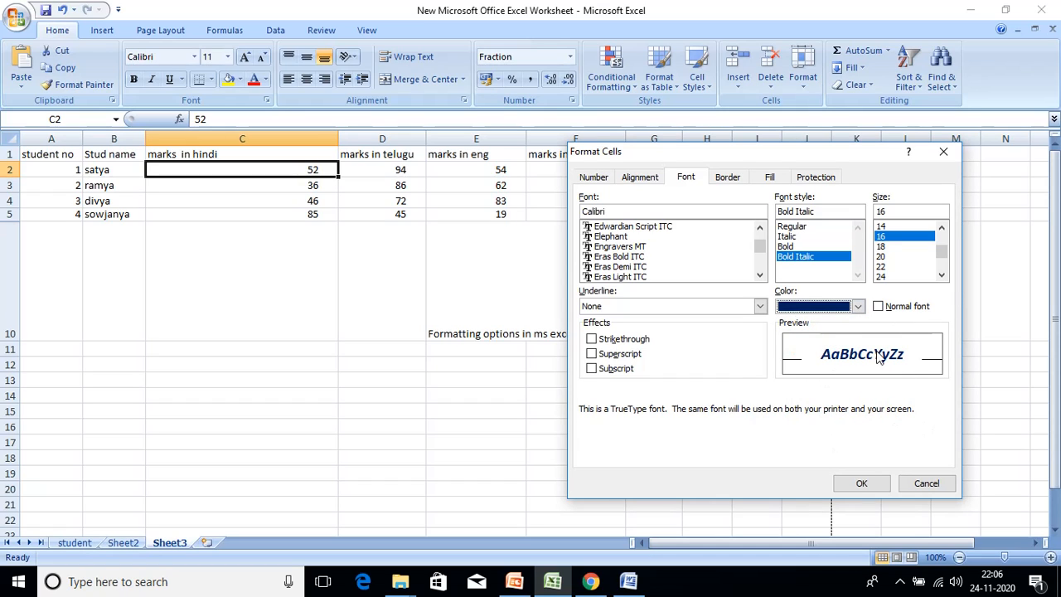
pyautogui.click(759, 307)
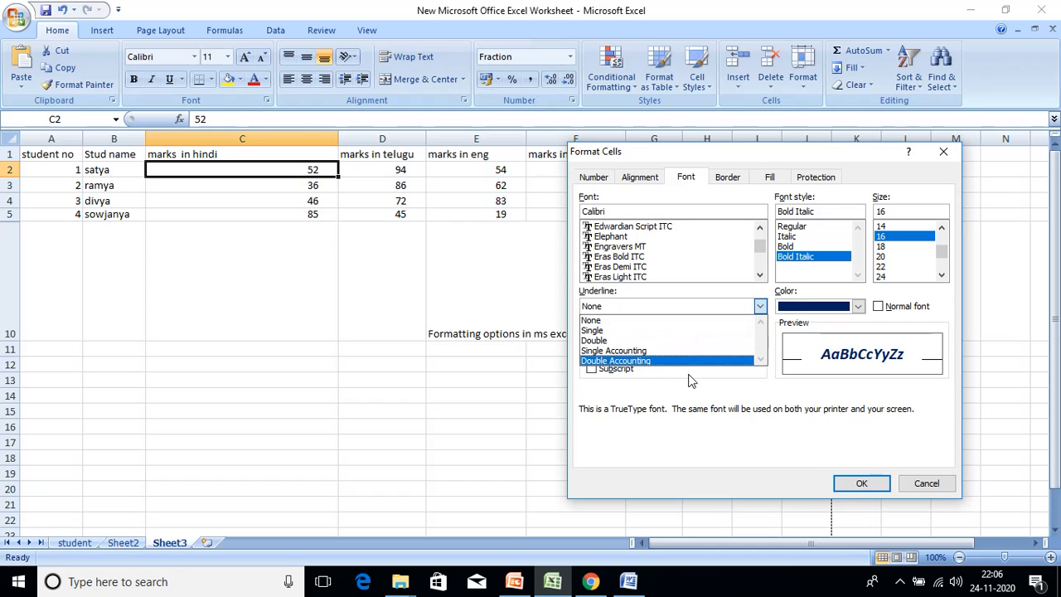
pyautogui.click(690, 332)
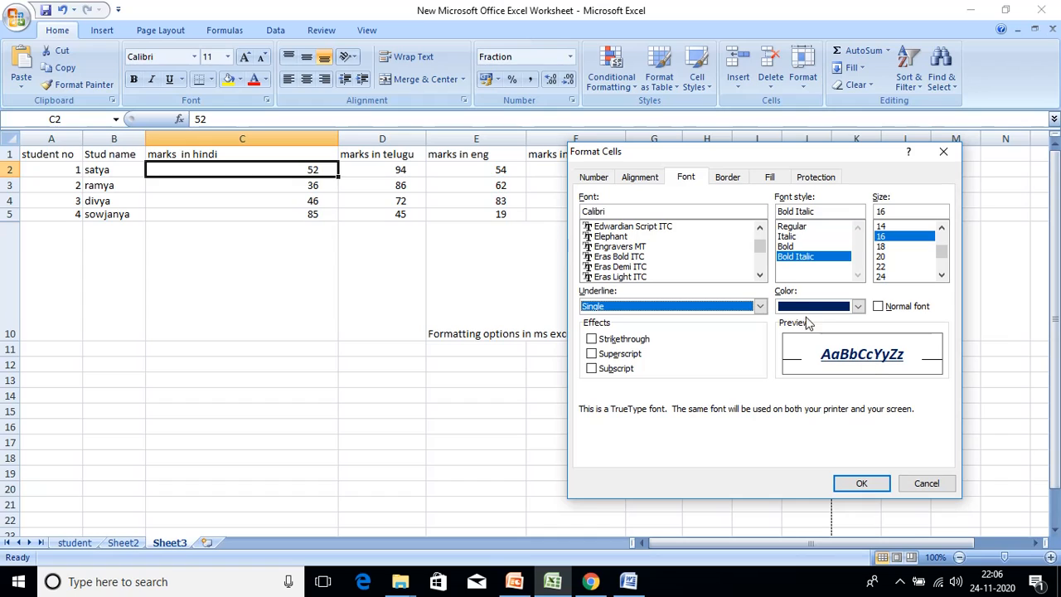
pyautogui.click(760, 307)
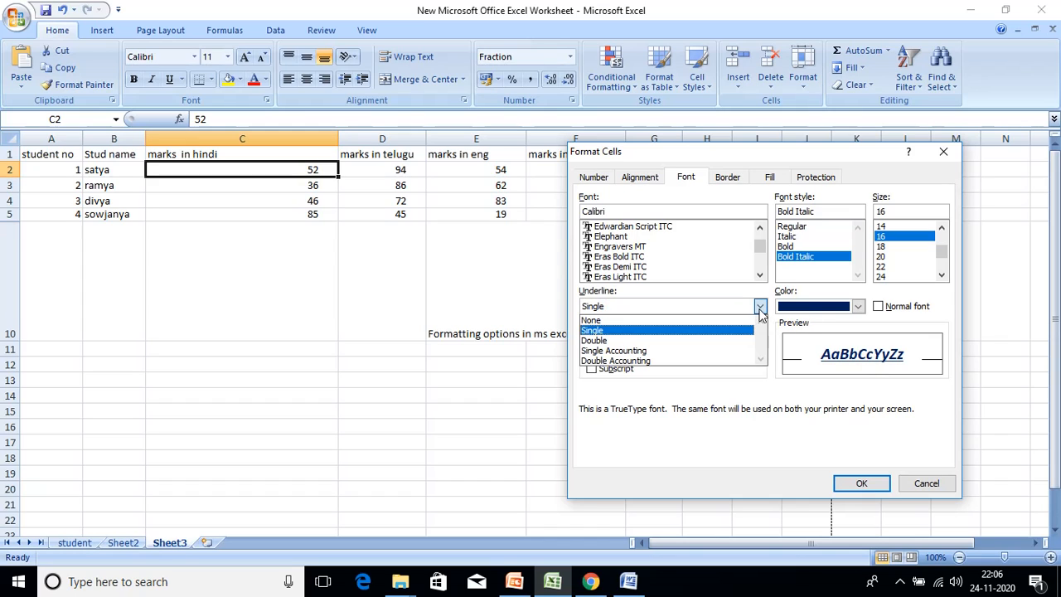
pyautogui.click(732, 349)
pyautogui.click(760, 307)
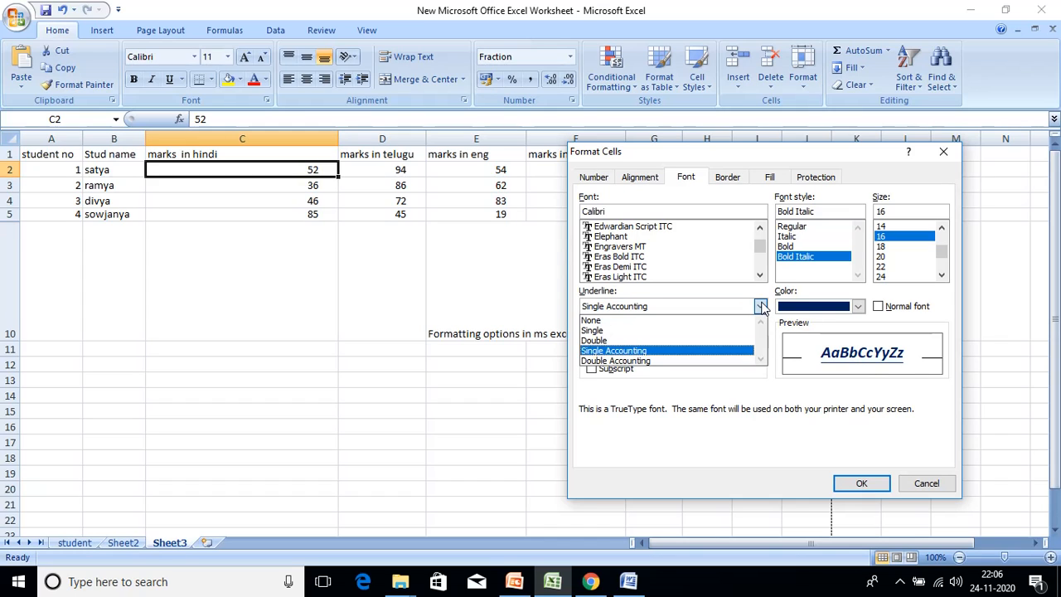
pyautogui.click(730, 360)
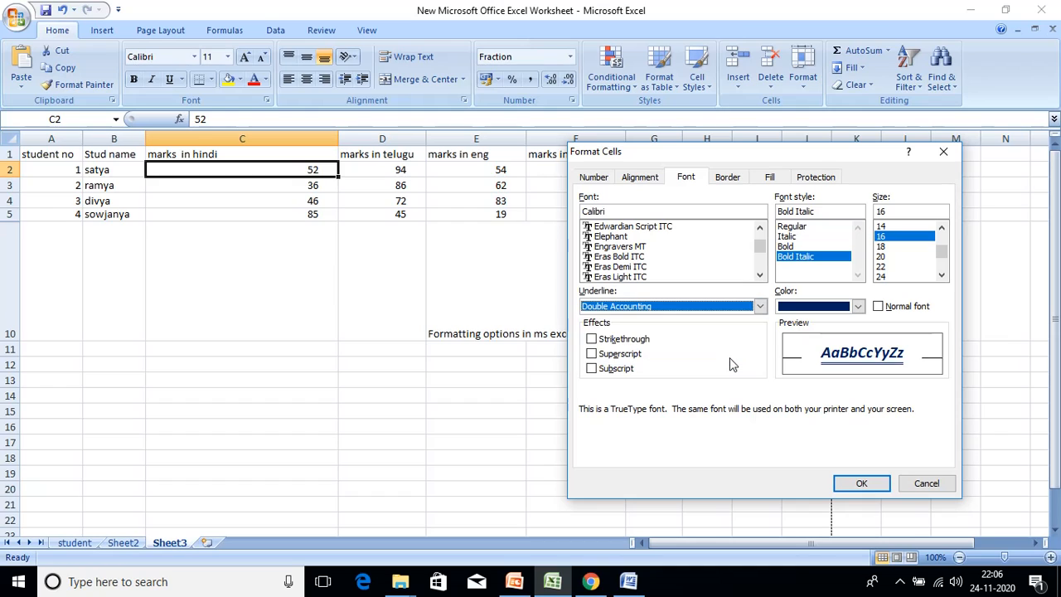
pyautogui.click(760, 306)
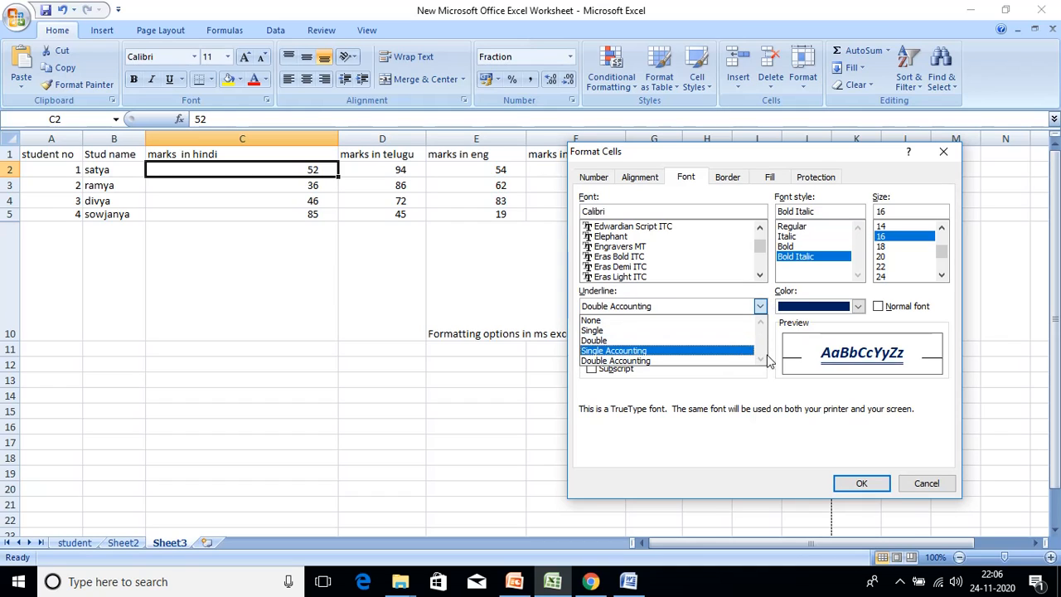
pyautogui.click(729, 321)
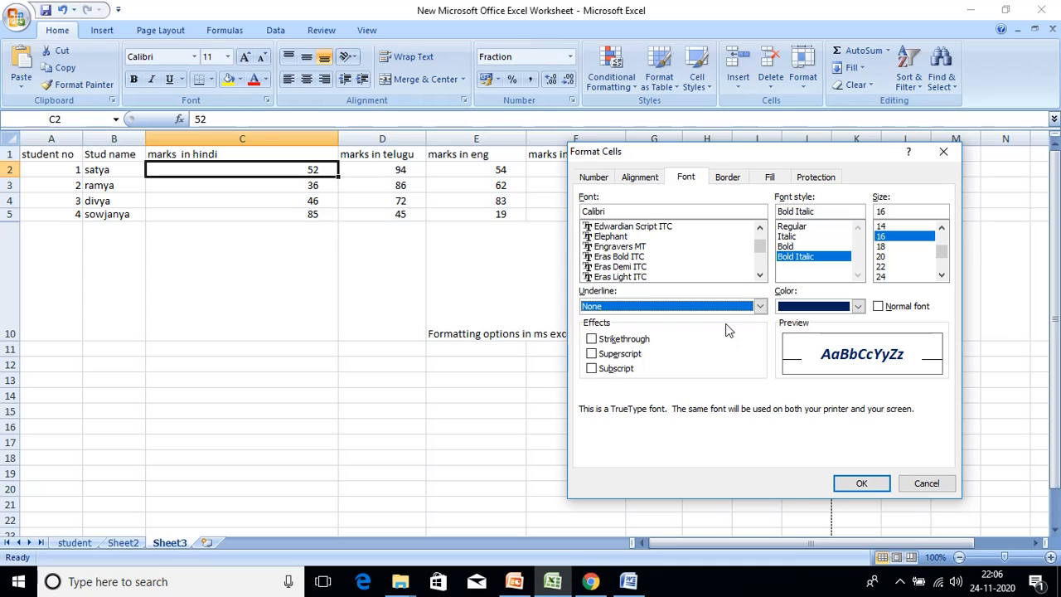
# - Preview strikethrough, superscript and subscript, clear them all and close without changes
pyautogui.click(593, 339)
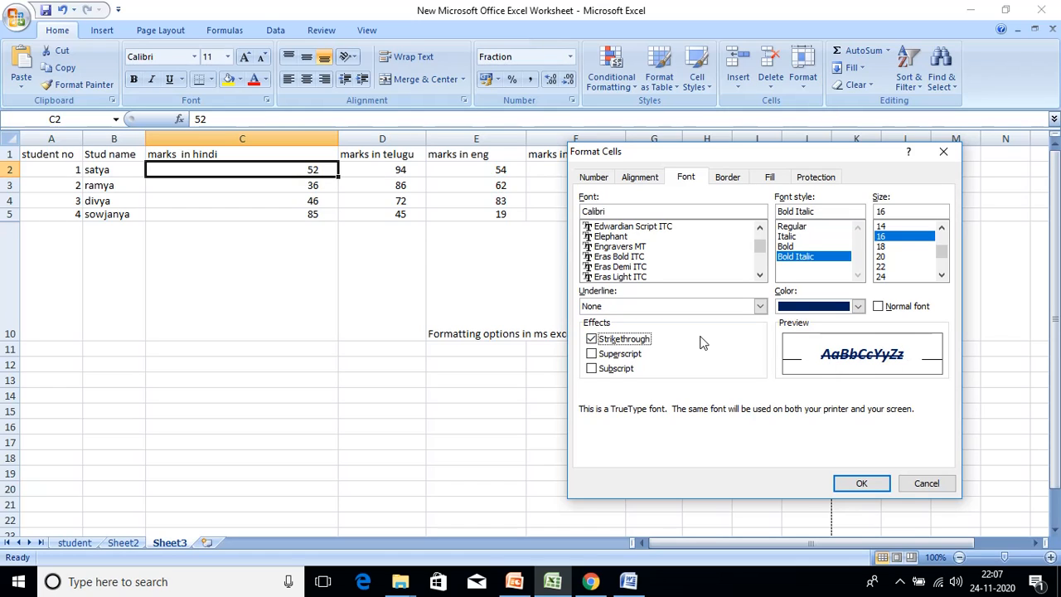
pyautogui.click(592, 340)
pyautogui.click(592, 353)
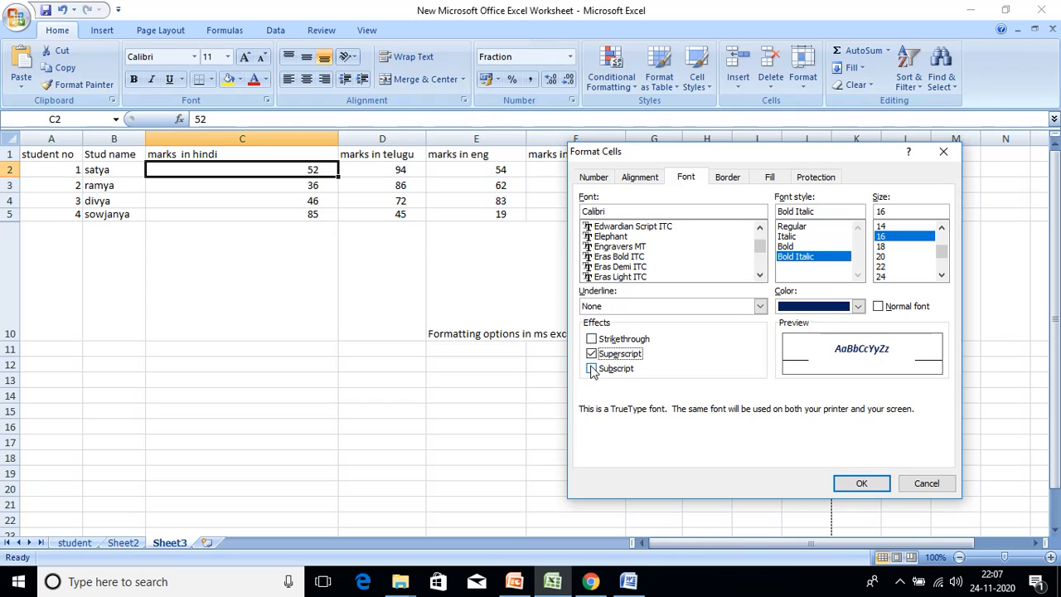
pyautogui.click(591, 369)
pyautogui.click(592, 355)
pyautogui.click(621, 356)
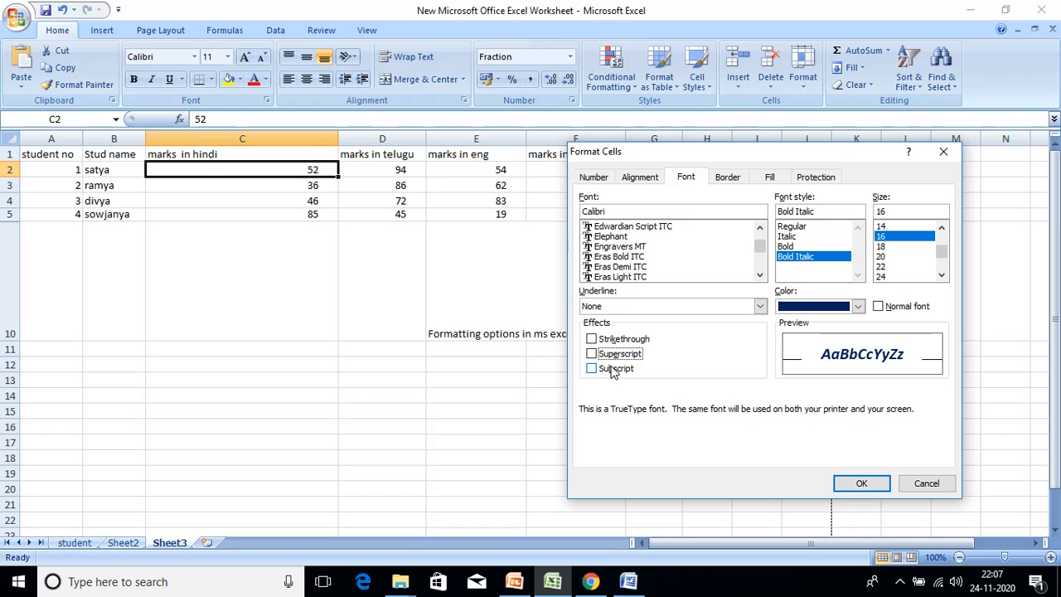
pyautogui.click(614, 371)
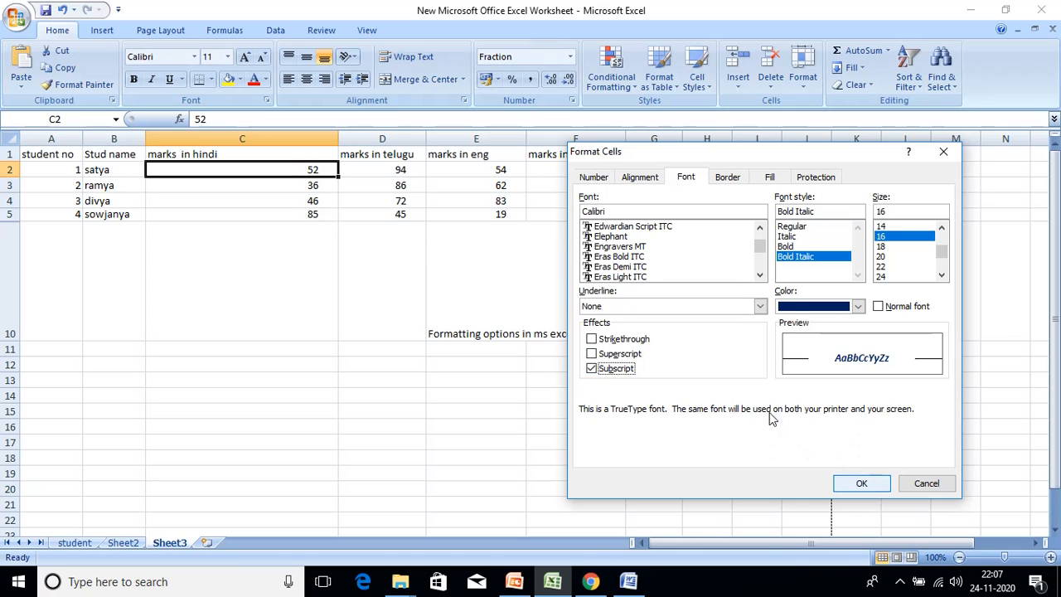
pyautogui.click(628, 373)
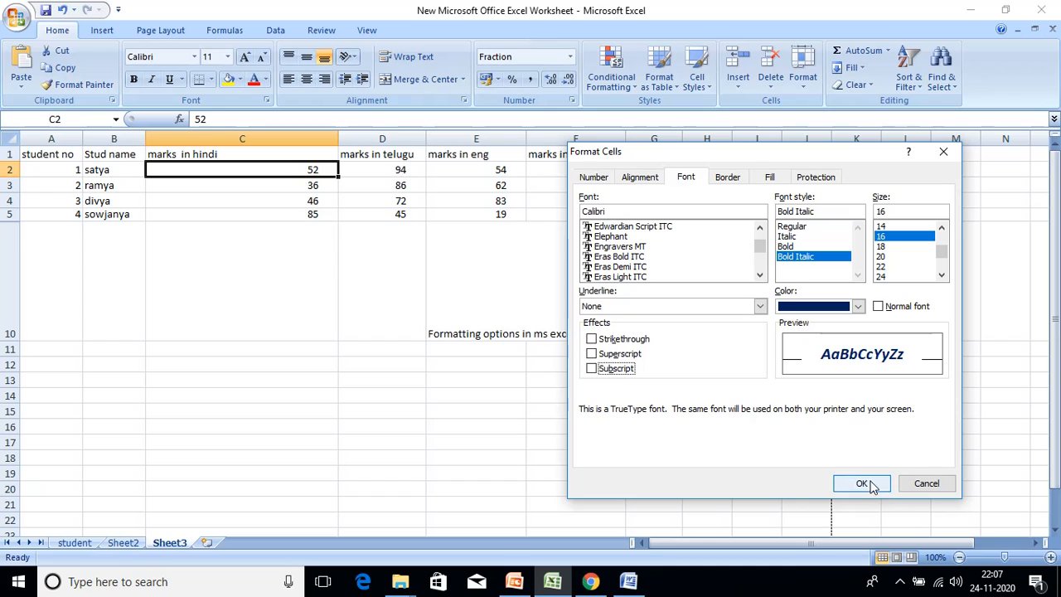
pyautogui.click(931, 486)
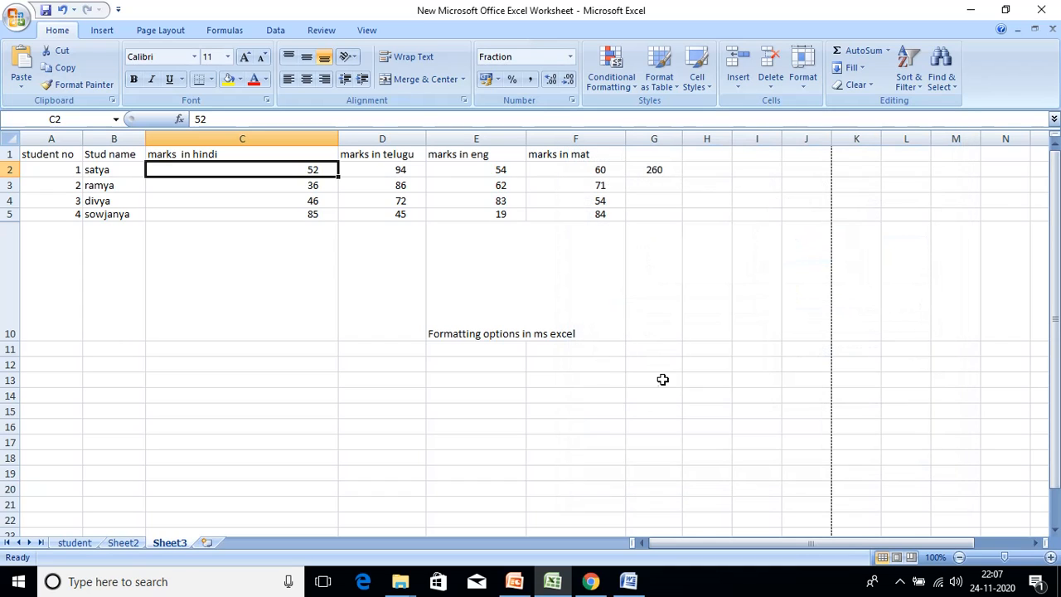
# - Enter h2o2 in G13 and make its first 2 subscript
pyautogui.click(659, 381)
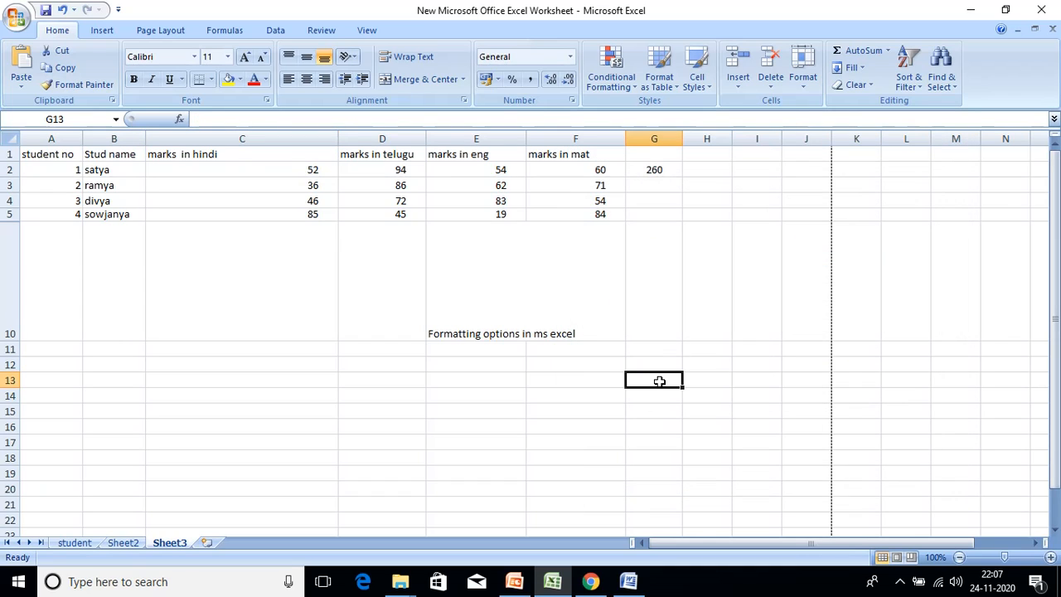
pyautogui.write('h2o2')
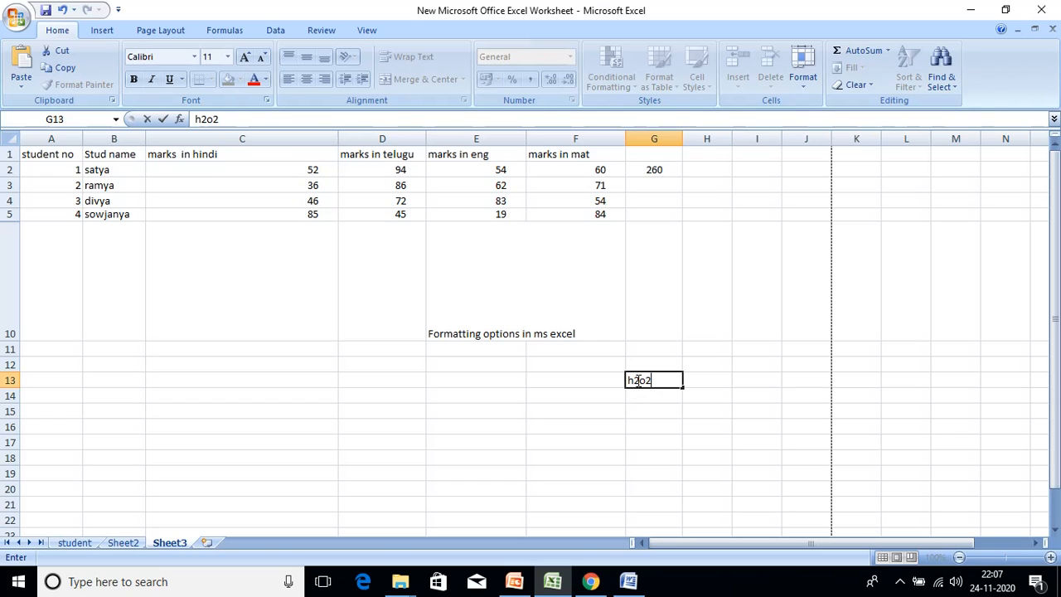
pyautogui.click(636, 380)
pyautogui.click(803, 81)
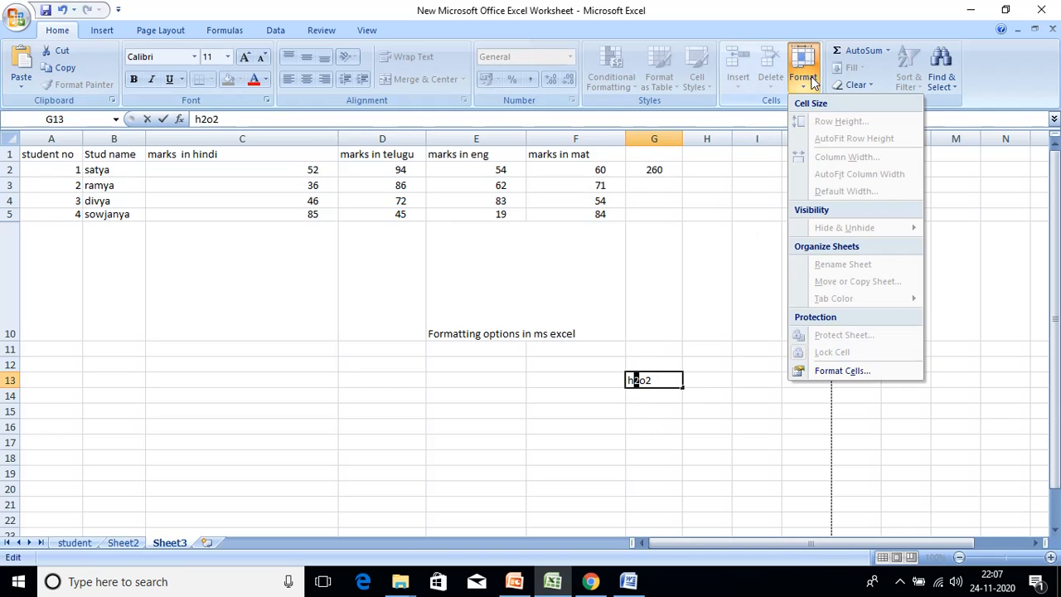
pyautogui.click(844, 373)
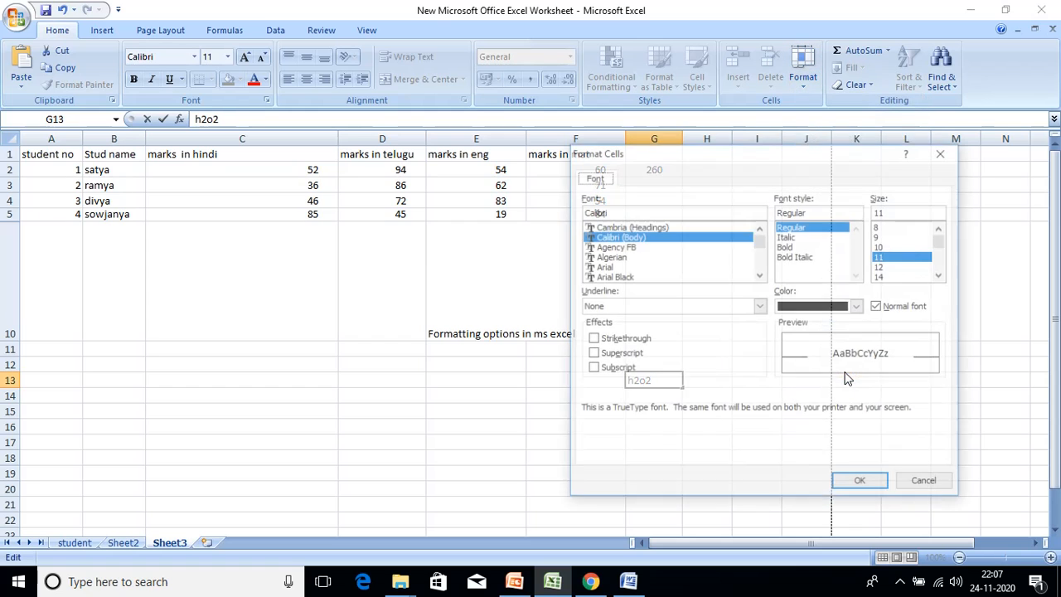
pyautogui.click(611, 370)
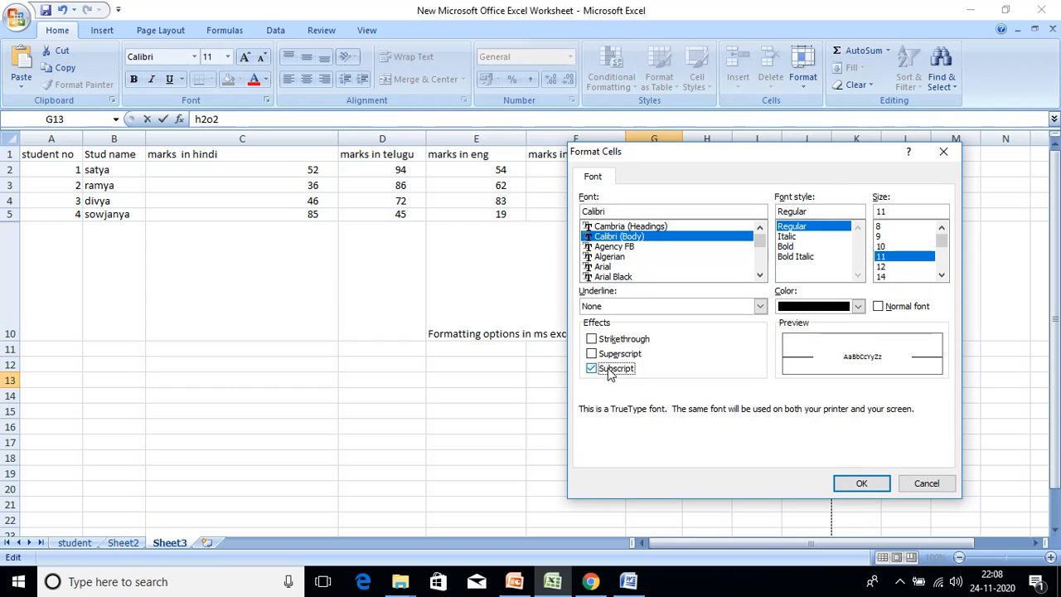
pyautogui.click(865, 486)
pyautogui.click(656, 378)
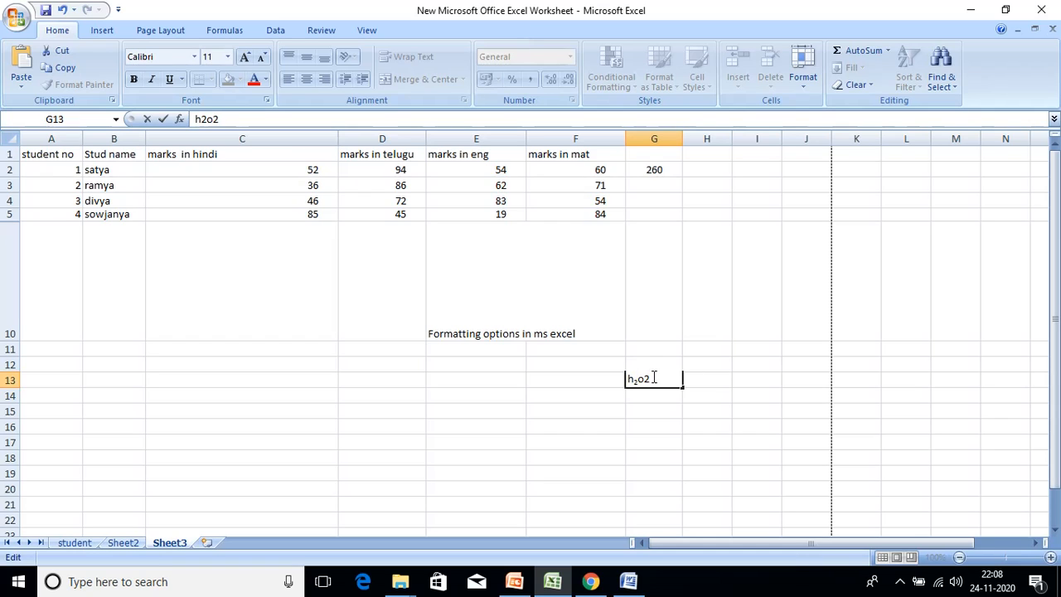
# - Make the last 2 in h2o2 superscript
pyautogui.moveTo(654, 378); pyautogui.dragTo(644, 378)
pyautogui.click(799, 85)
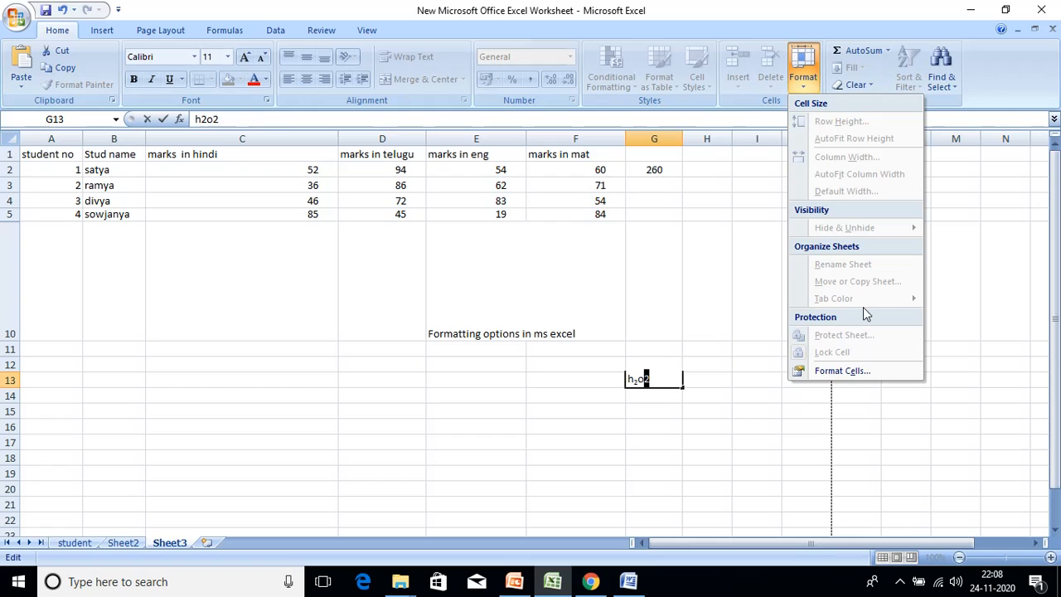
pyautogui.click(839, 370)
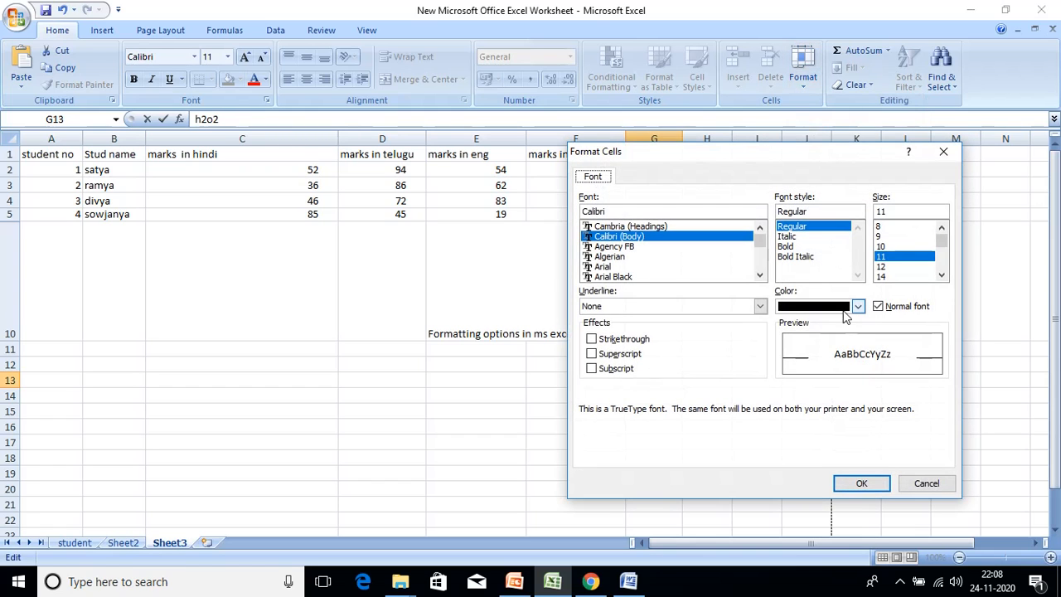
pyautogui.click(638, 355)
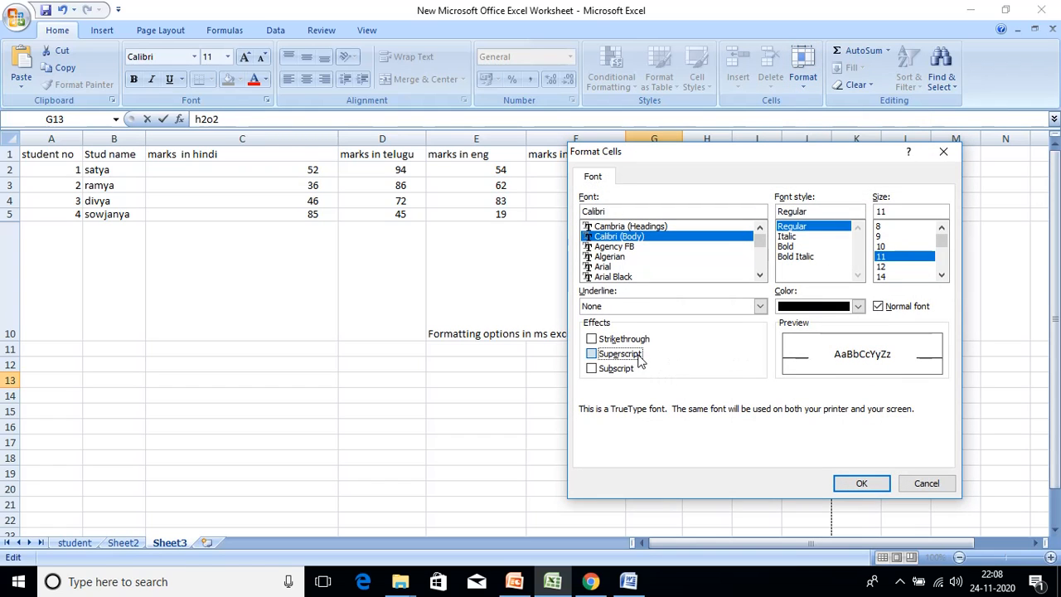
pyautogui.click(861, 489)
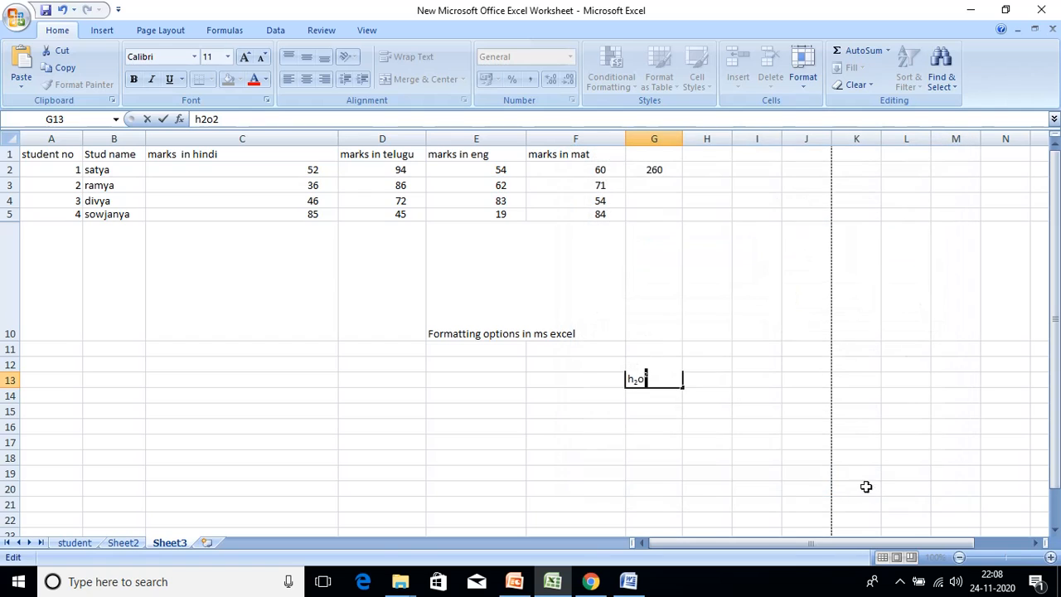
pyautogui.click(705, 316)
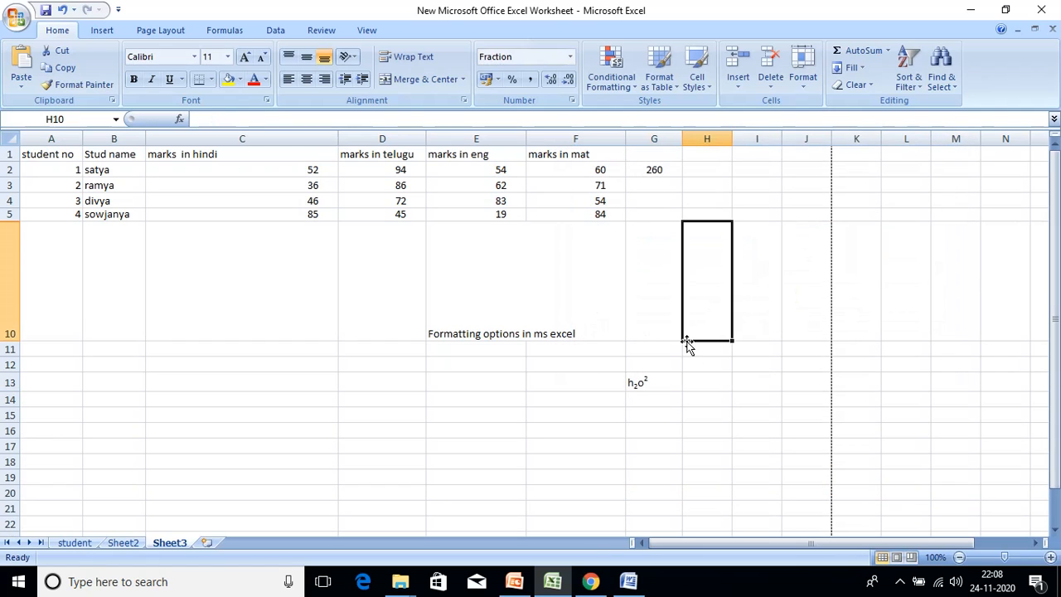
pyautogui.click(661, 379)
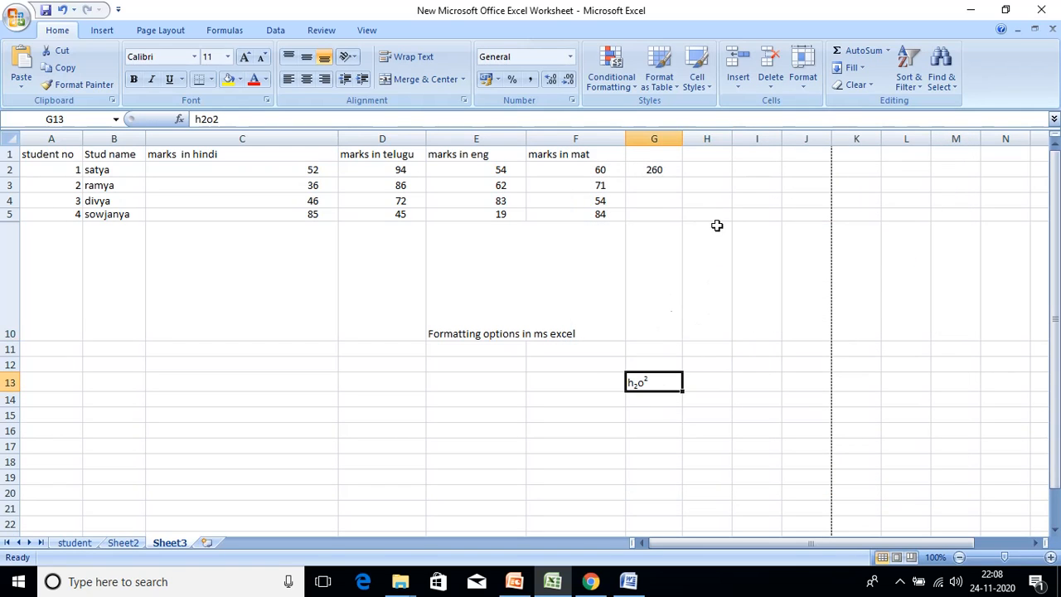
pyautogui.click(801, 83)
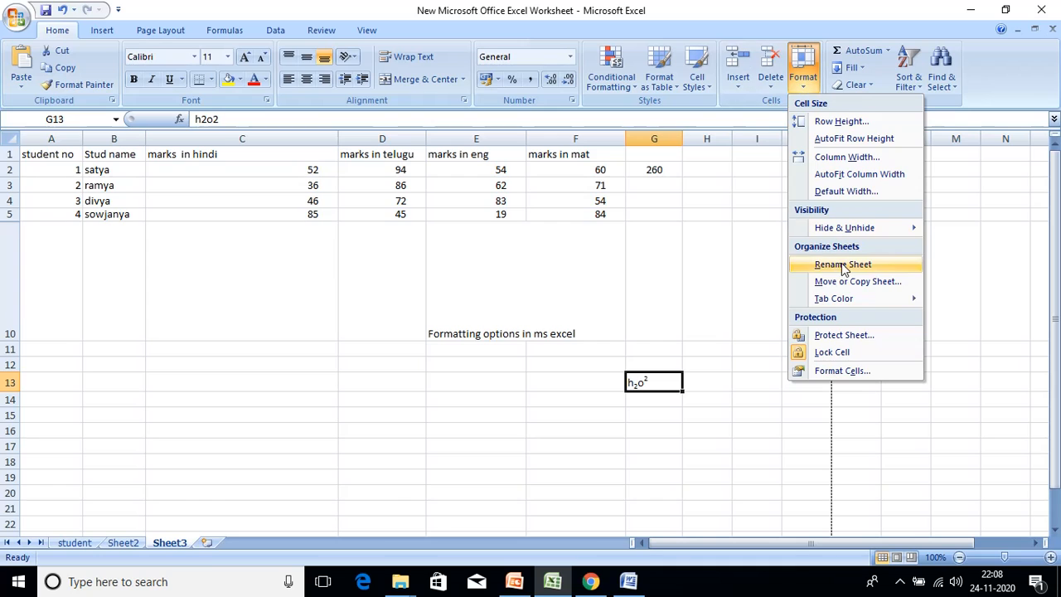
# - Open Format Cells for G13 on the Border tab
pyautogui.click(863, 370)
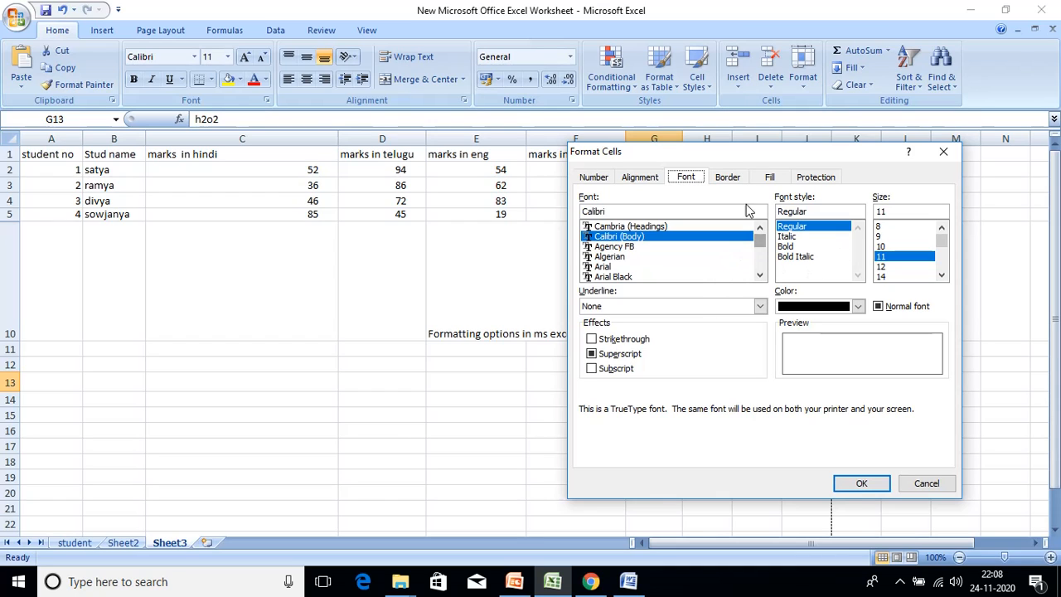
pyautogui.click(728, 177)
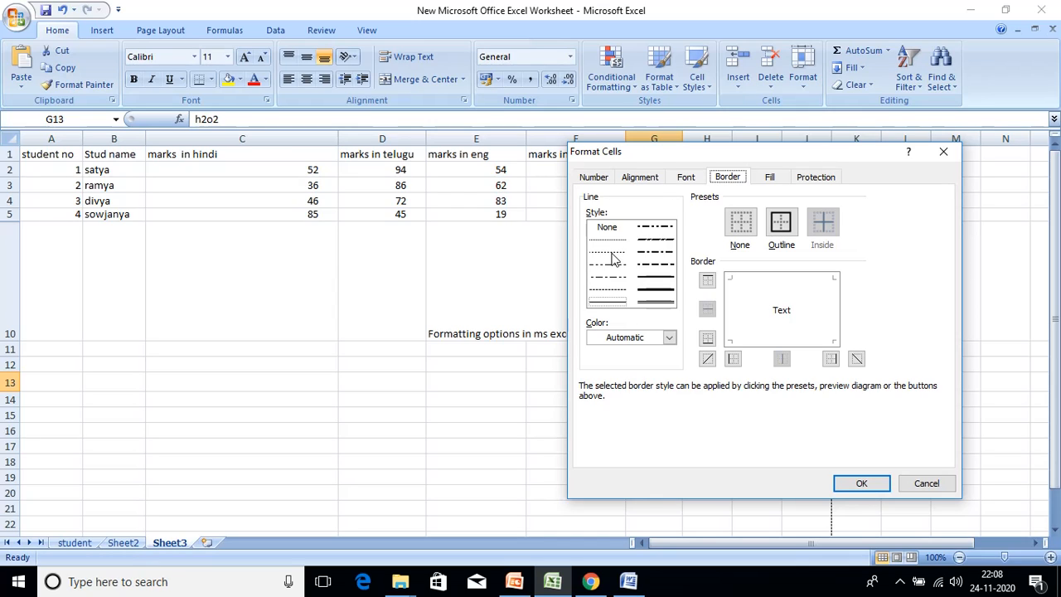
# - Pick the thick solid border line style, leaving the colour on Automatic
pyautogui.click(656, 276)
pyautogui.click(654, 253)
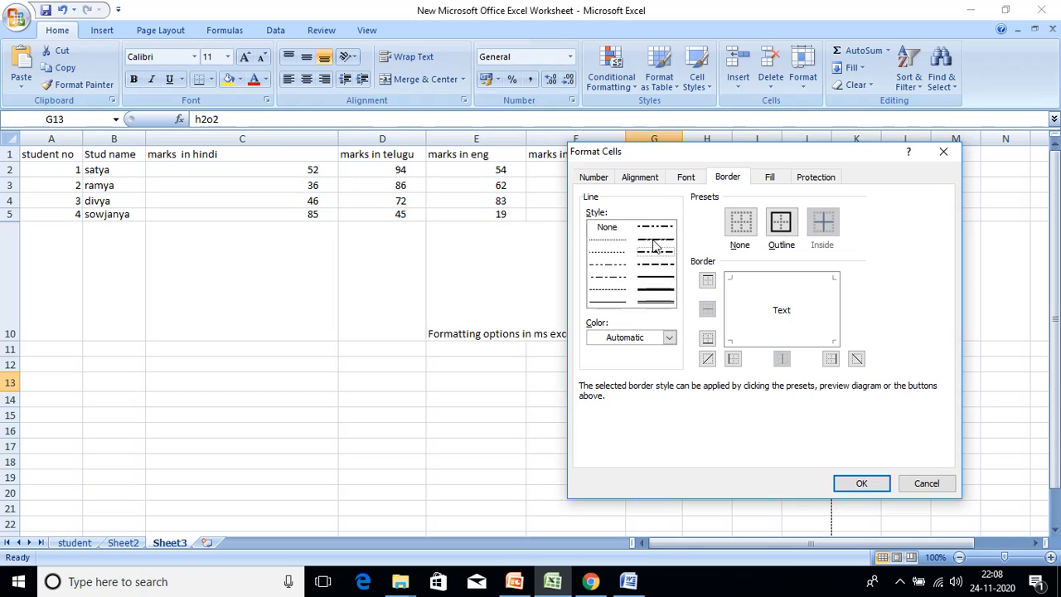
pyautogui.click(660, 291)
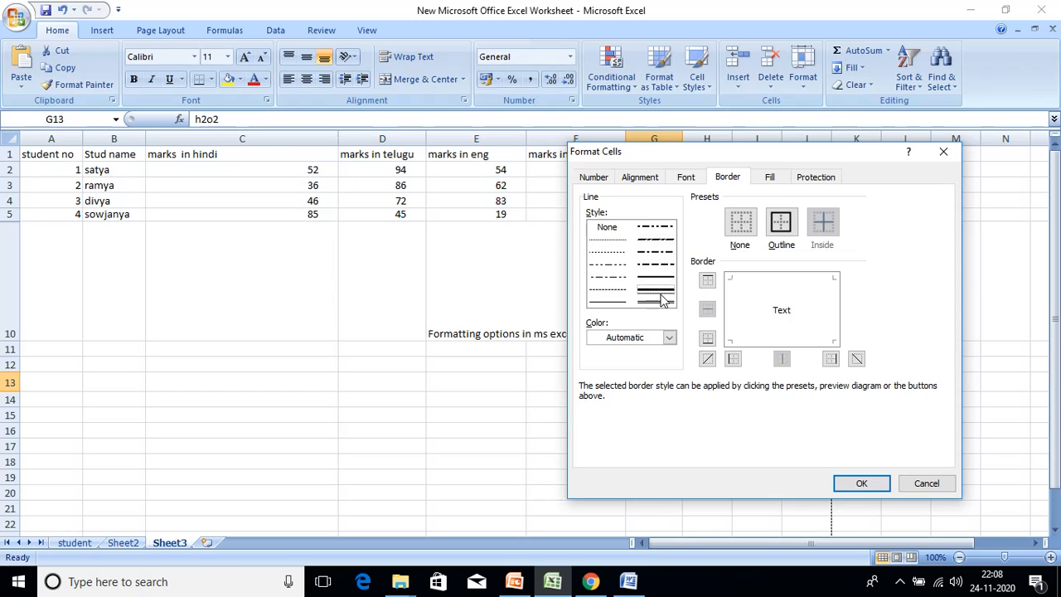
pyautogui.click(669, 337)
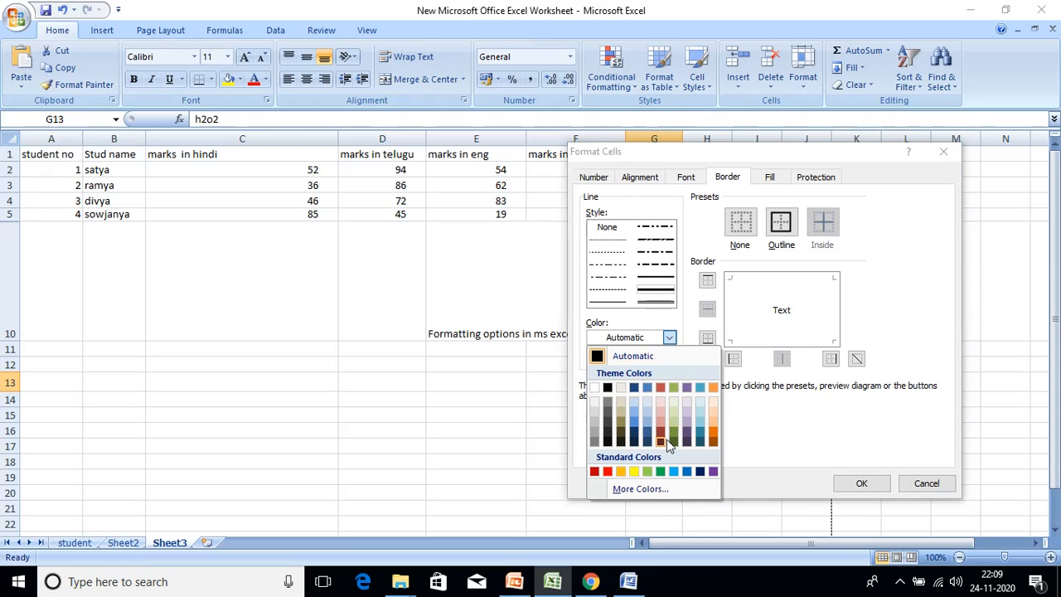
pyautogui.click(735, 345)
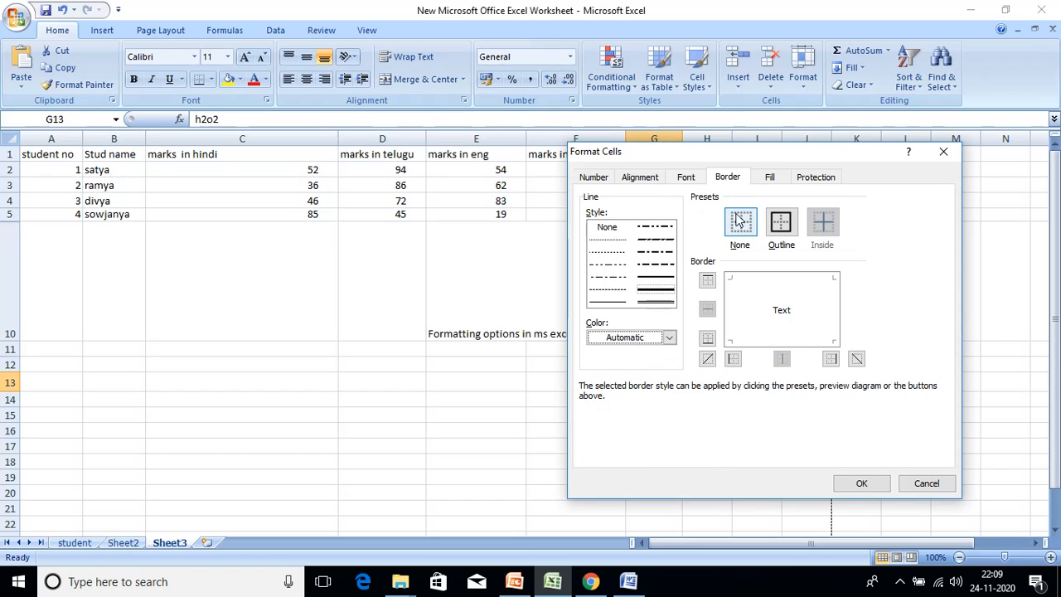
# - Apply the Outline border to G13, toggling its top, bottom, left and right edges off and back on
pyautogui.click(783, 224)
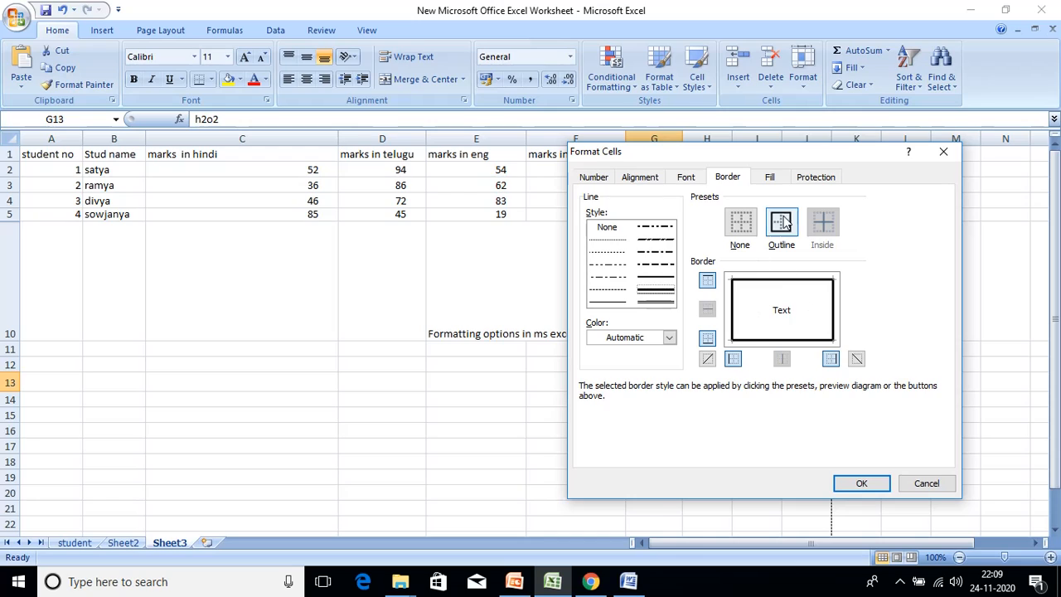
pyautogui.click(708, 282)
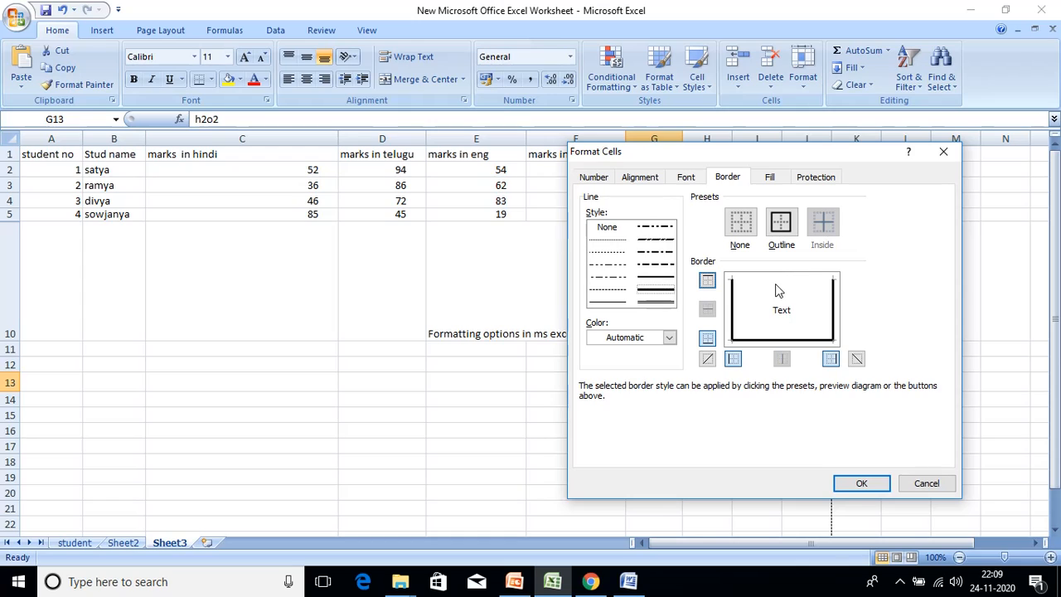
pyautogui.click(707, 281)
pyautogui.click(707, 282)
pyautogui.click(707, 282)
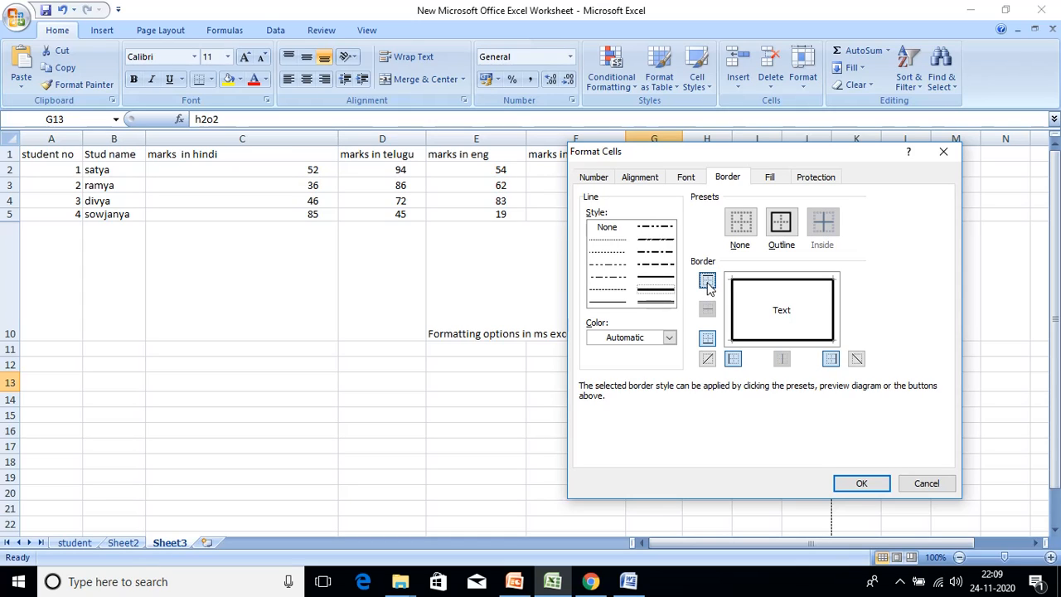
pyautogui.click(708, 340)
pyautogui.click(733, 359)
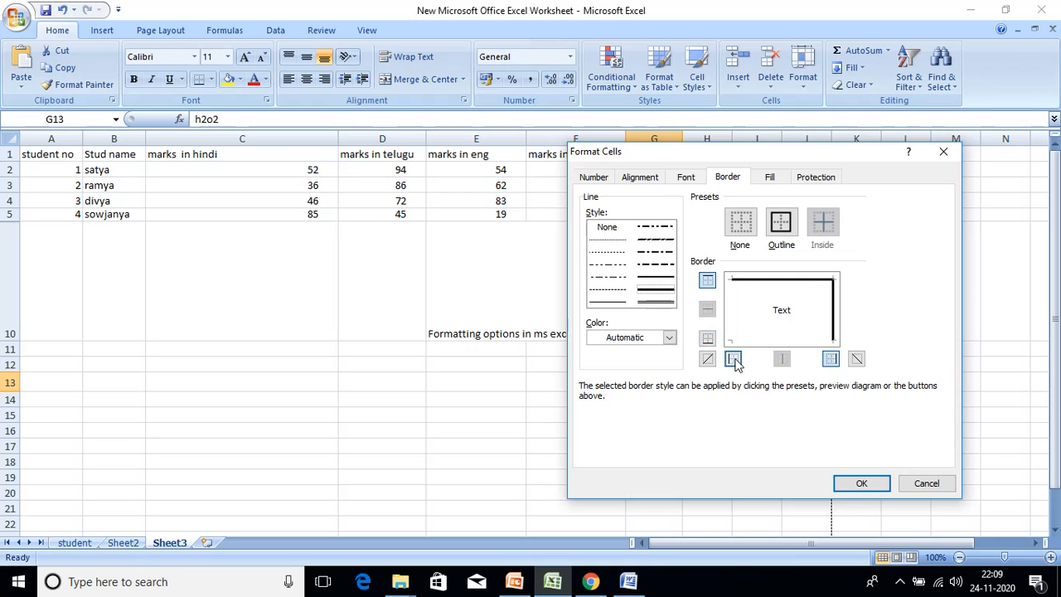
pyautogui.click(832, 359)
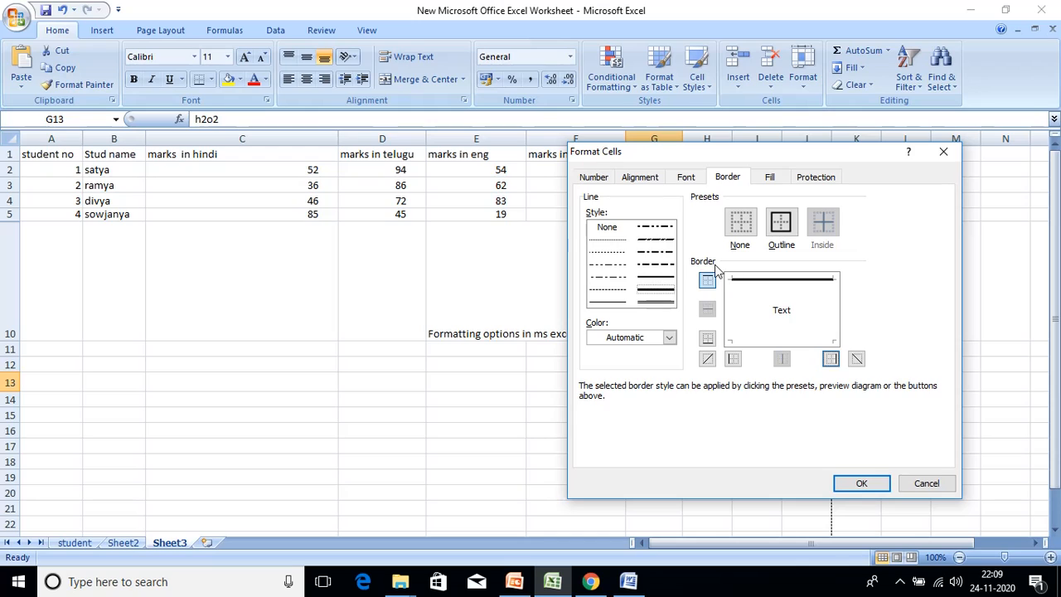
pyautogui.click(710, 340)
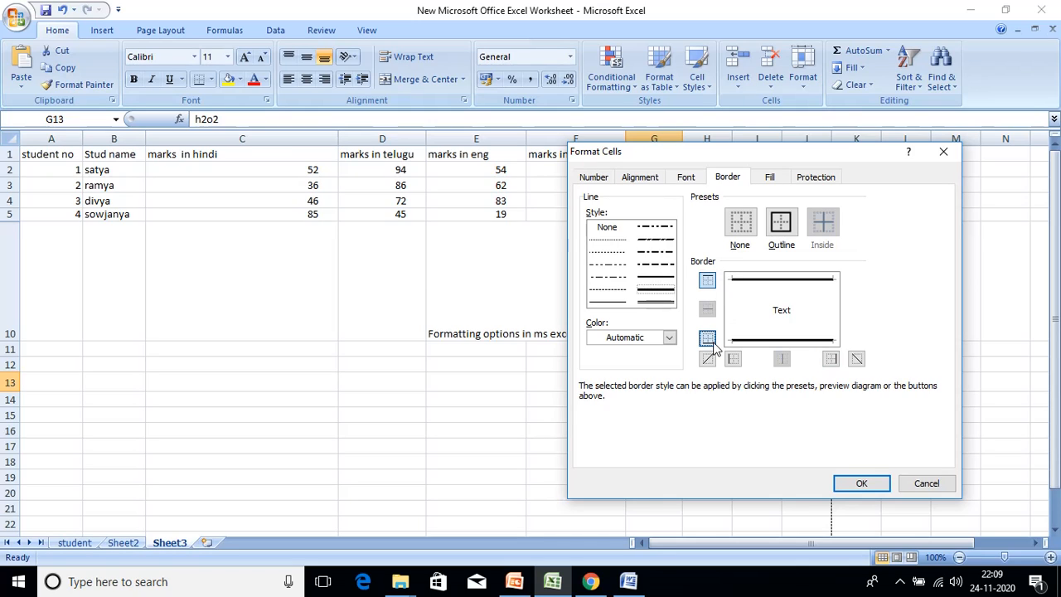
pyautogui.click(734, 359)
pyautogui.click(830, 359)
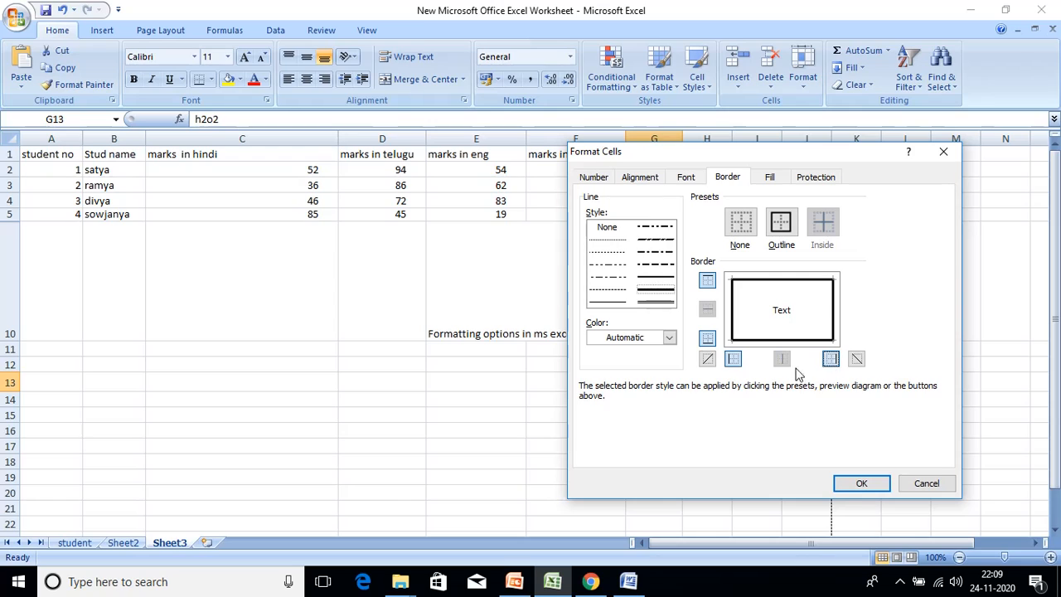
# - Add and then remove both diagonal lines, check the Fill tab, and apply the outline border
pyautogui.click(858, 359)
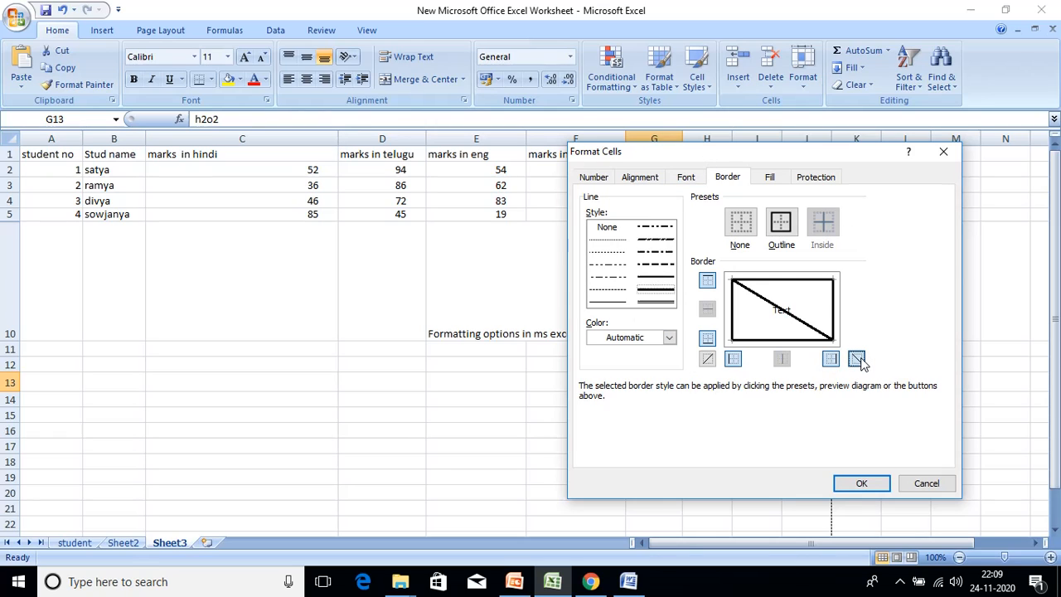
pyautogui.click(708, 359)
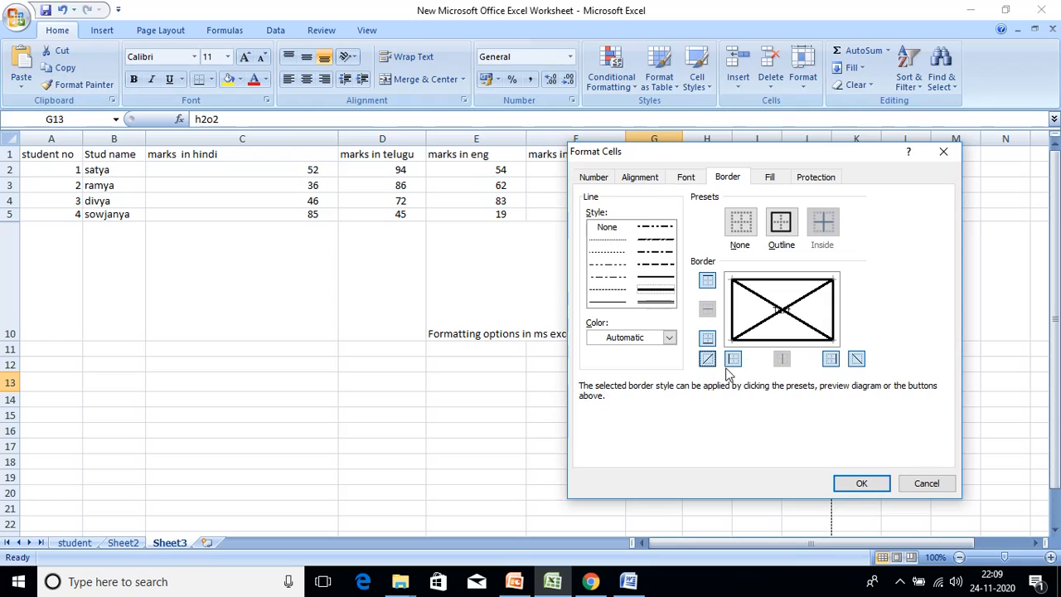
pyautogui.click(709, 361)
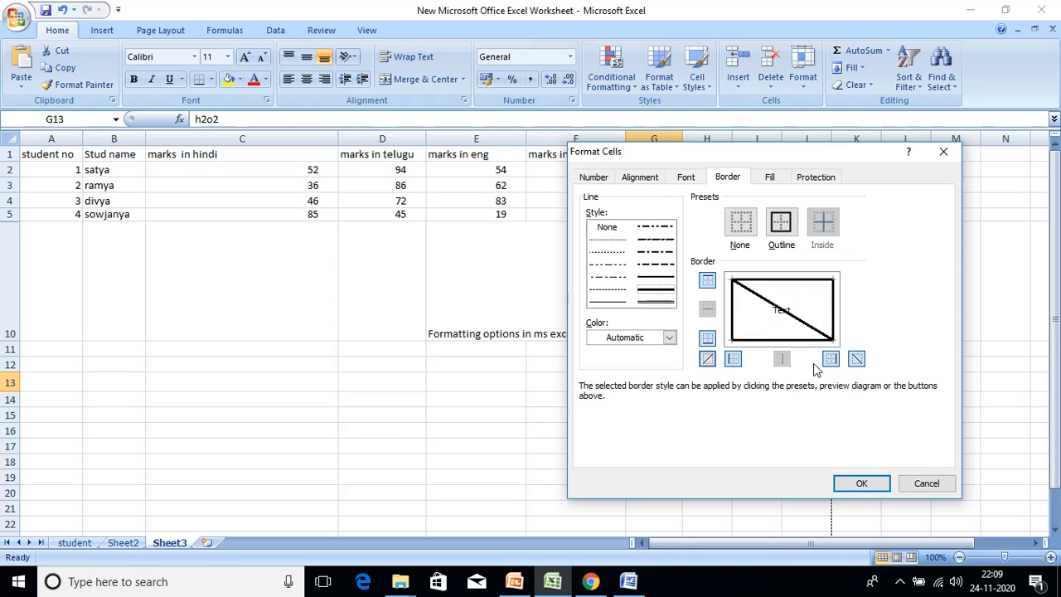
pyautogui.click(857, 359)
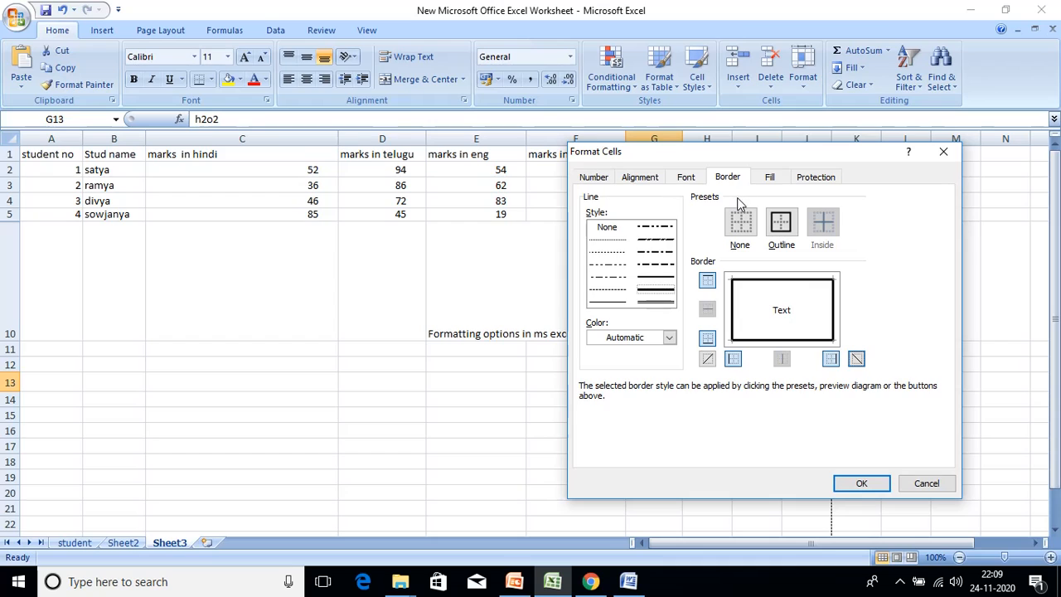
pyautogui.click(784, 178)
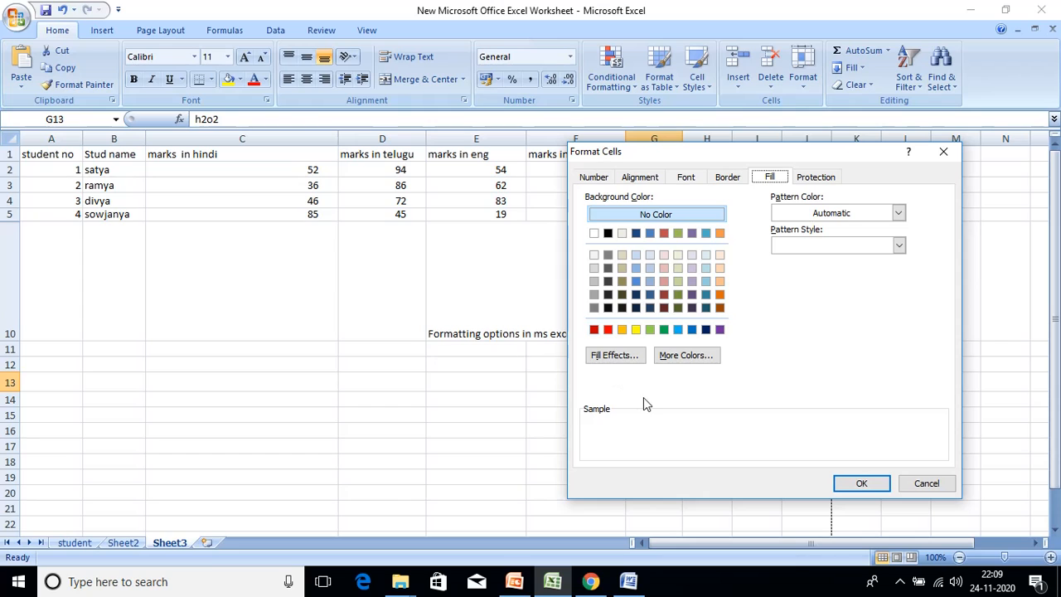
pyautogui.click(861, 483)
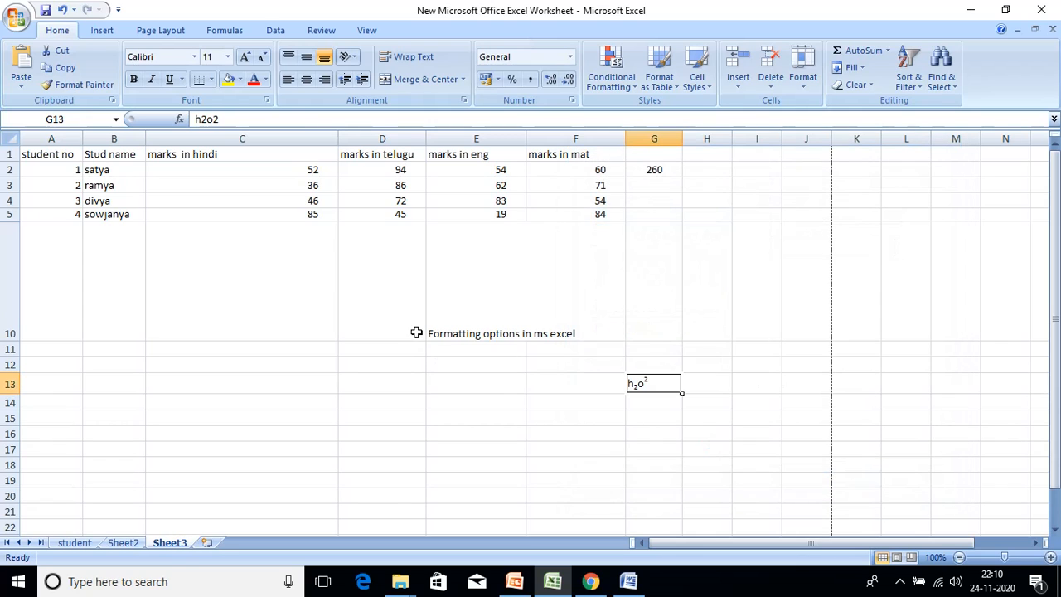
# - Select the marks table A1:G5 and open the Format Cells dialog
pyautogui.moveTo(68, 154); pyautogui.dragTo(630, 220)
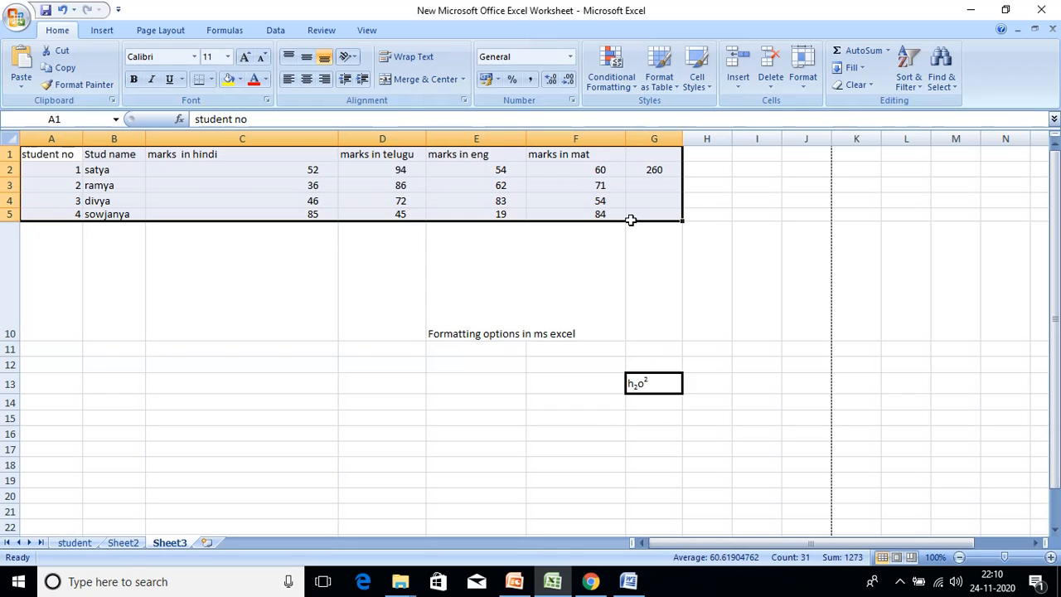
pyautogui.click(808, 86)
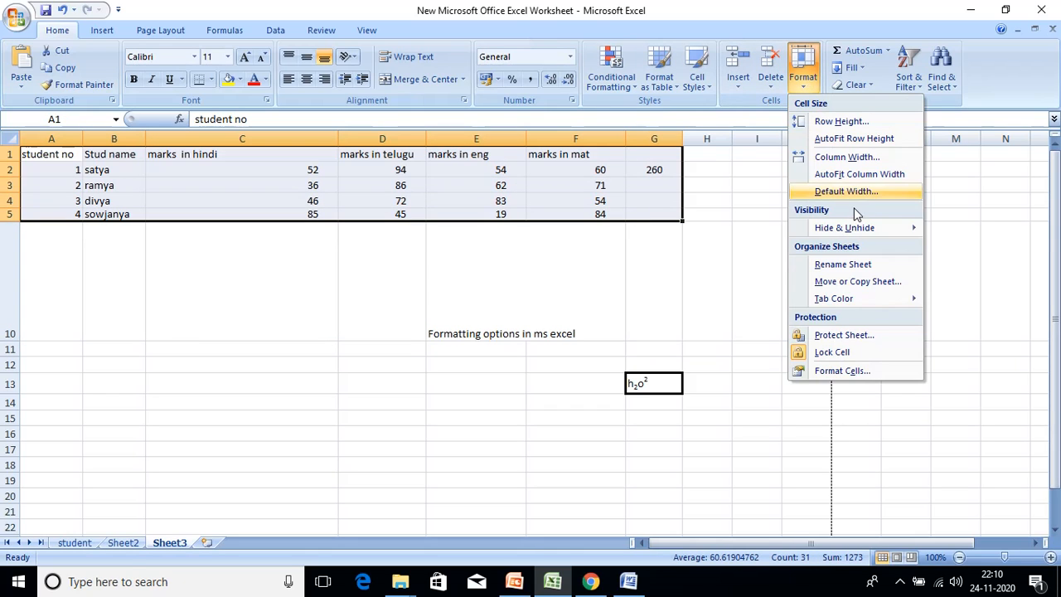
pyautogui.click(872, 379)
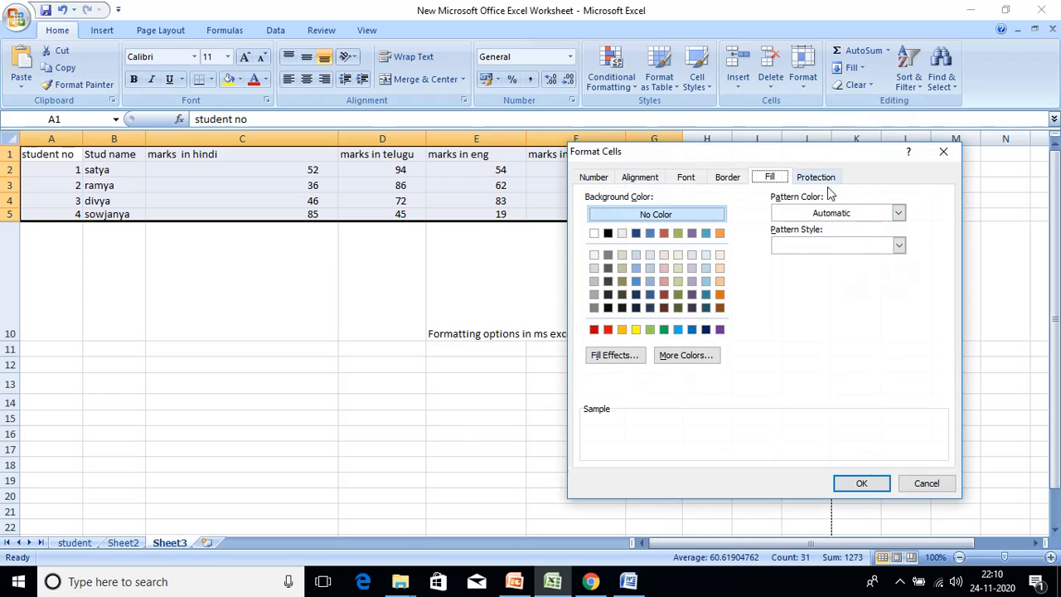
# - Choose a blue horizontal gradient through Fill Effects, then open the Pattern Color choices
pyautogui.click(664, 255)
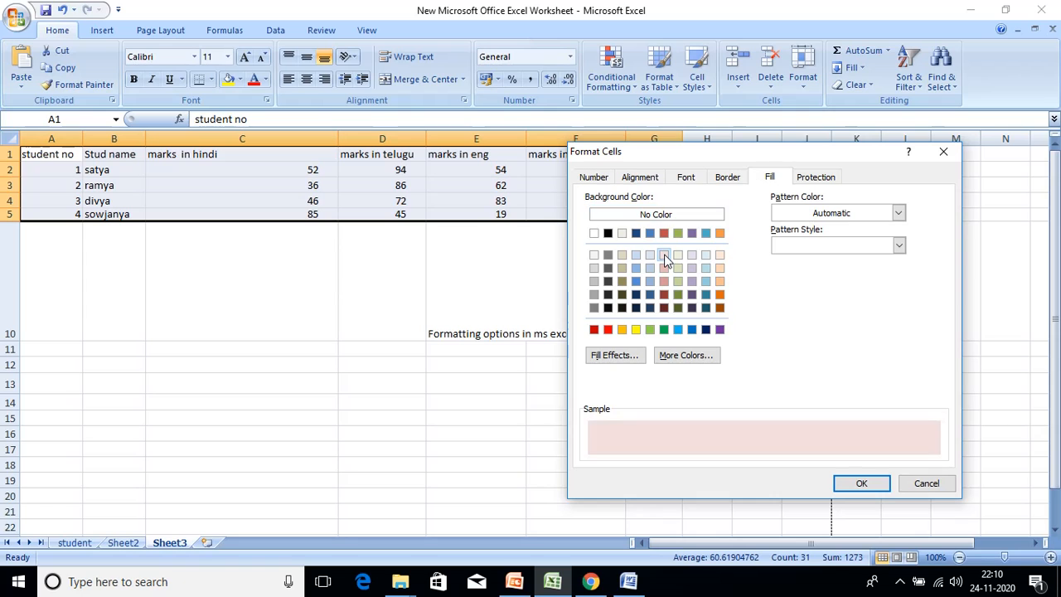
pyautogui.click(613, 363)
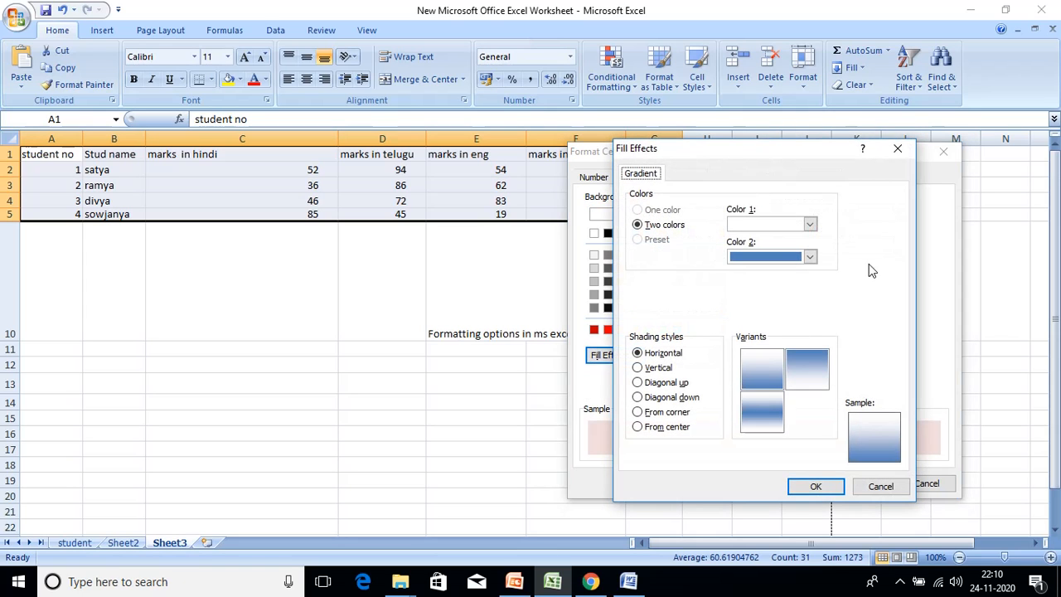
pyautogui.click(770, 377)
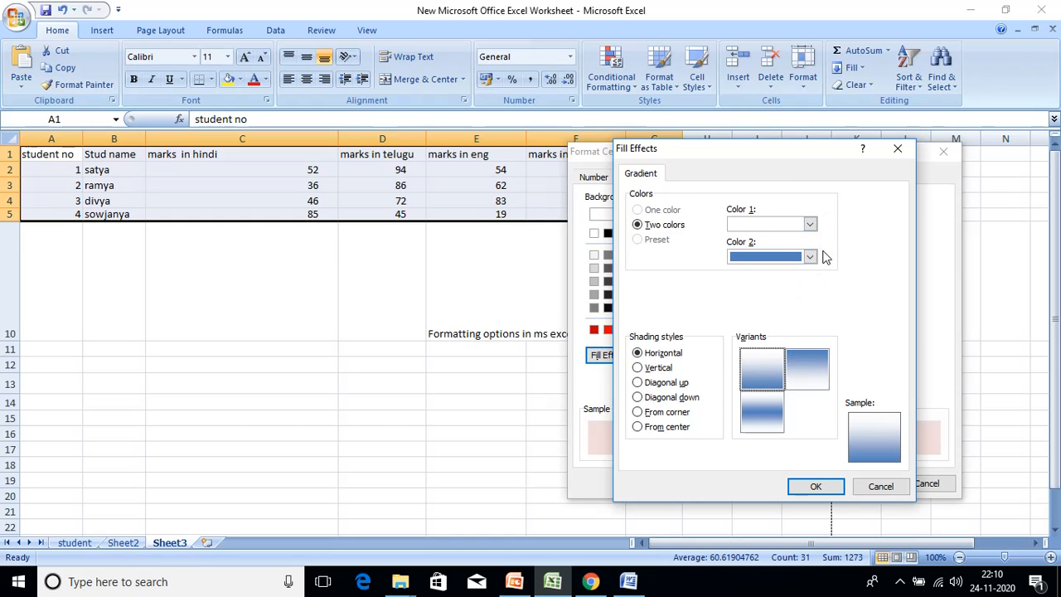
pyautogui.click(815, 487)
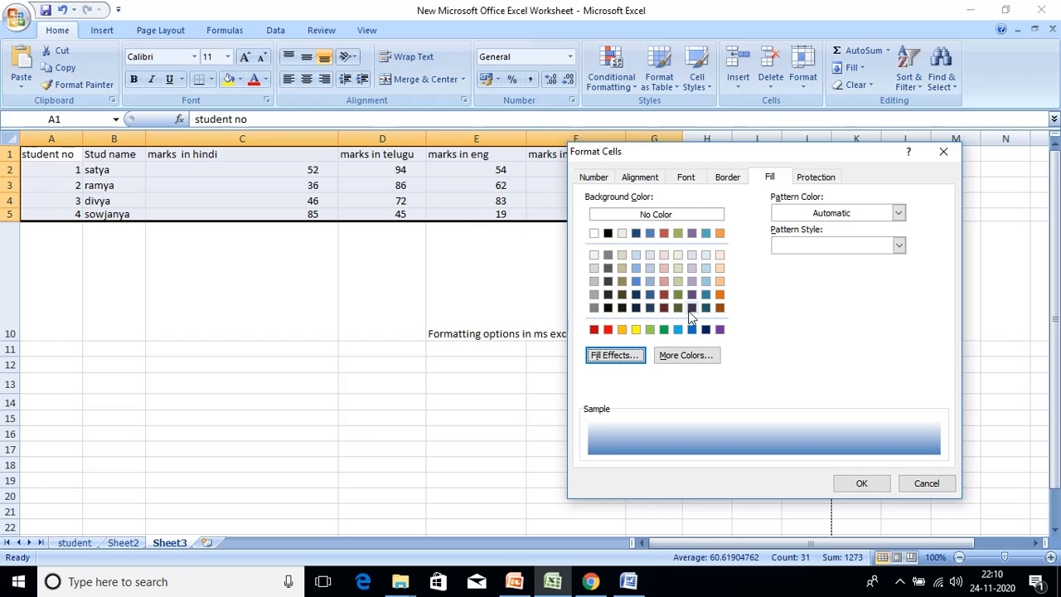
pyautogui.click(685, 358)
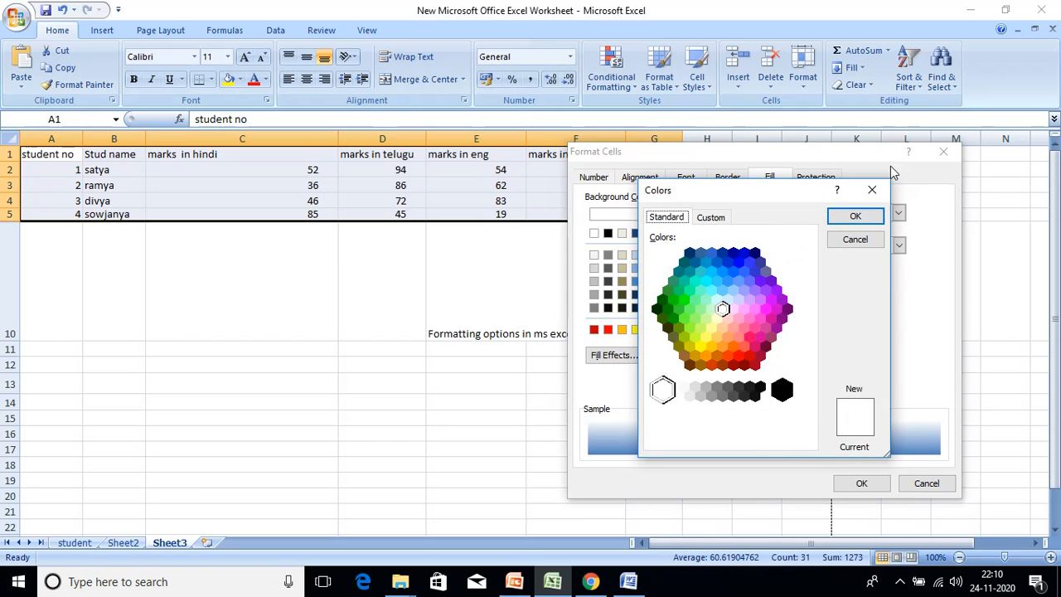
pyautogui.click(872, 190)
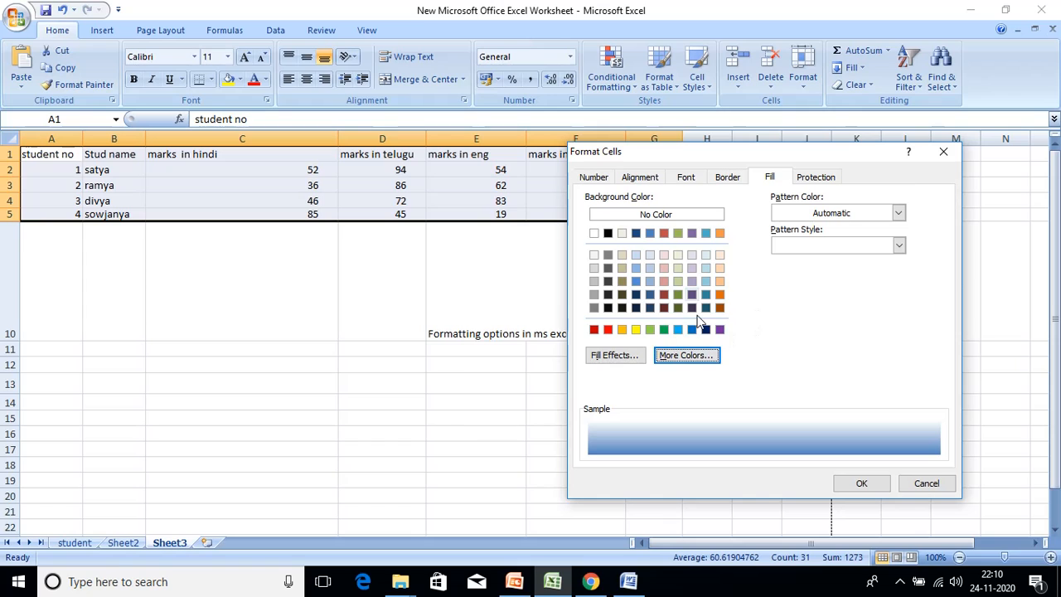
pyautogui.click(899, 213)
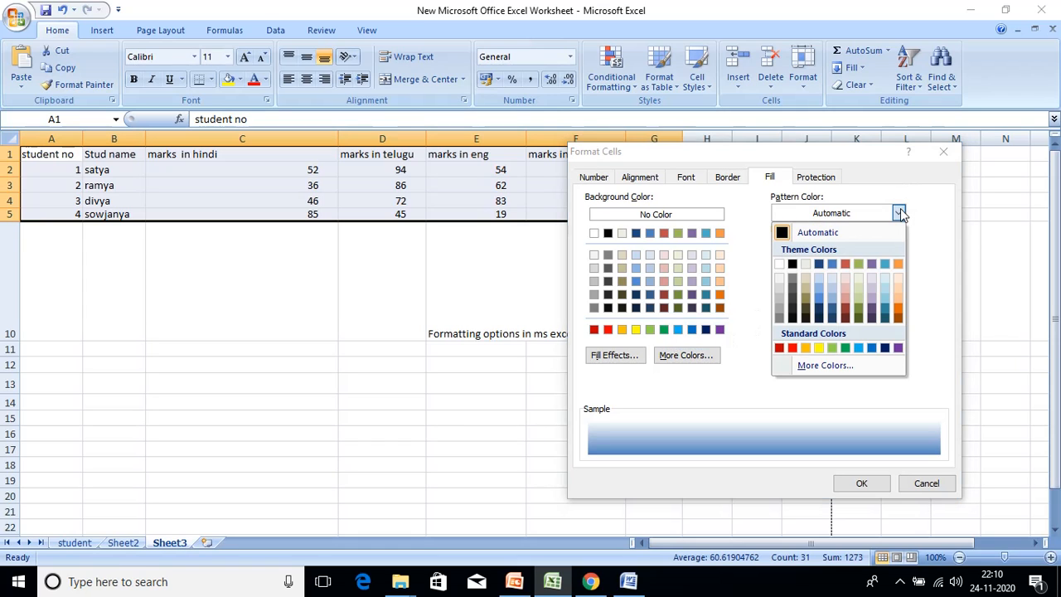
# - Set a yellow pattern colour, try crosshatch and solid styles, and apply the light dotted pattern
pyautogui.click(818, 348)
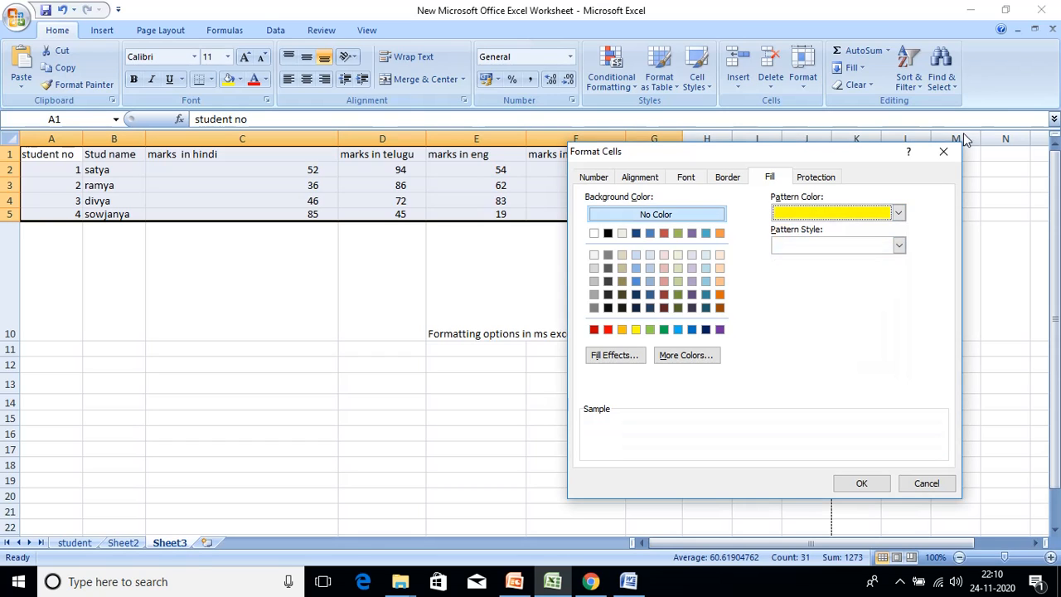
pyautogui.click(899, 246)
pyautogui.click(803, 269)
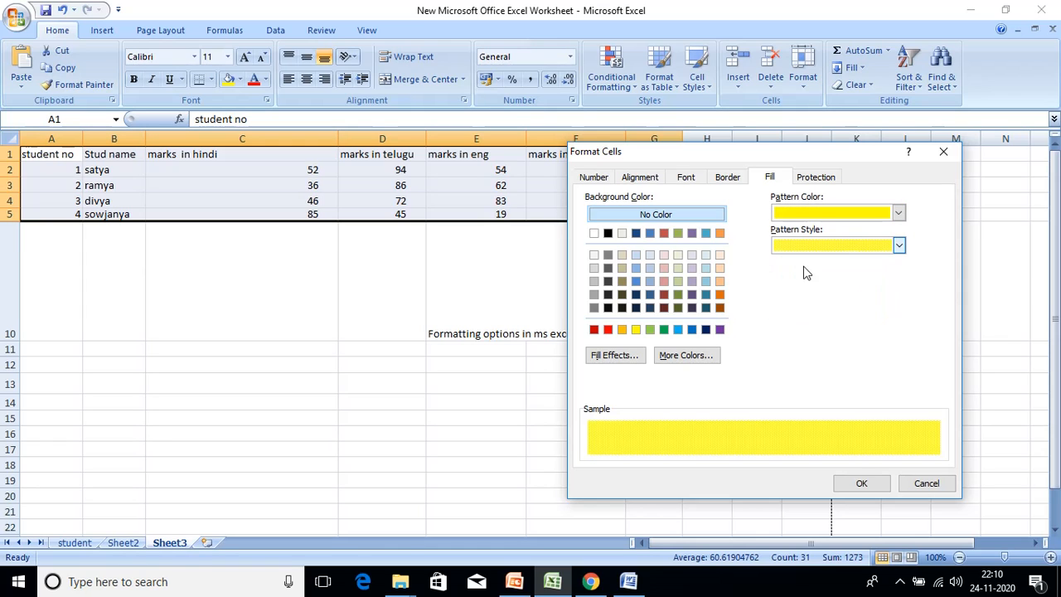
pyautogui.click(899, 246)
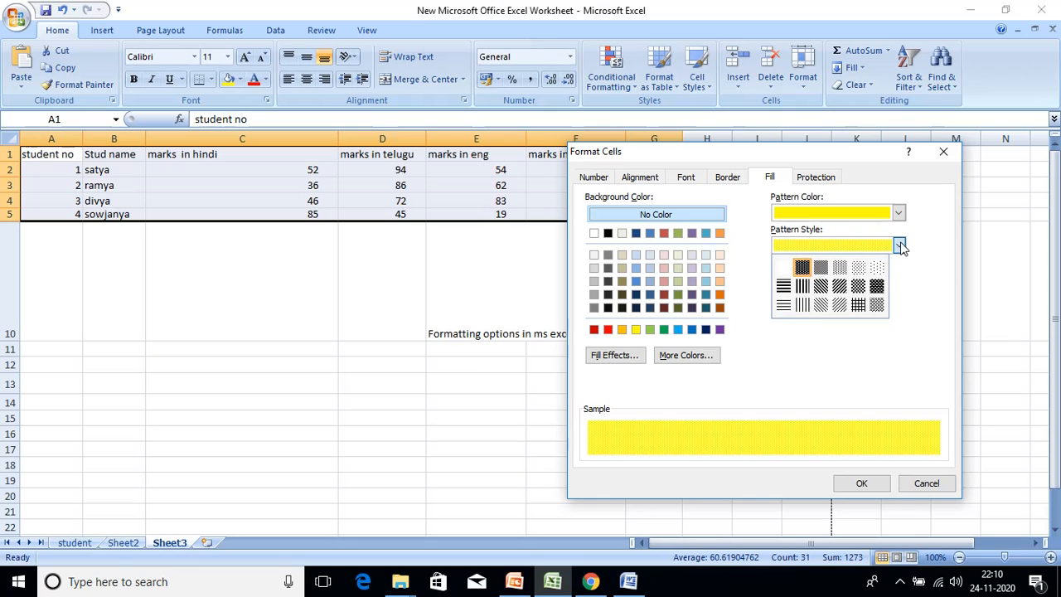
pyautogui.click(878, 288)
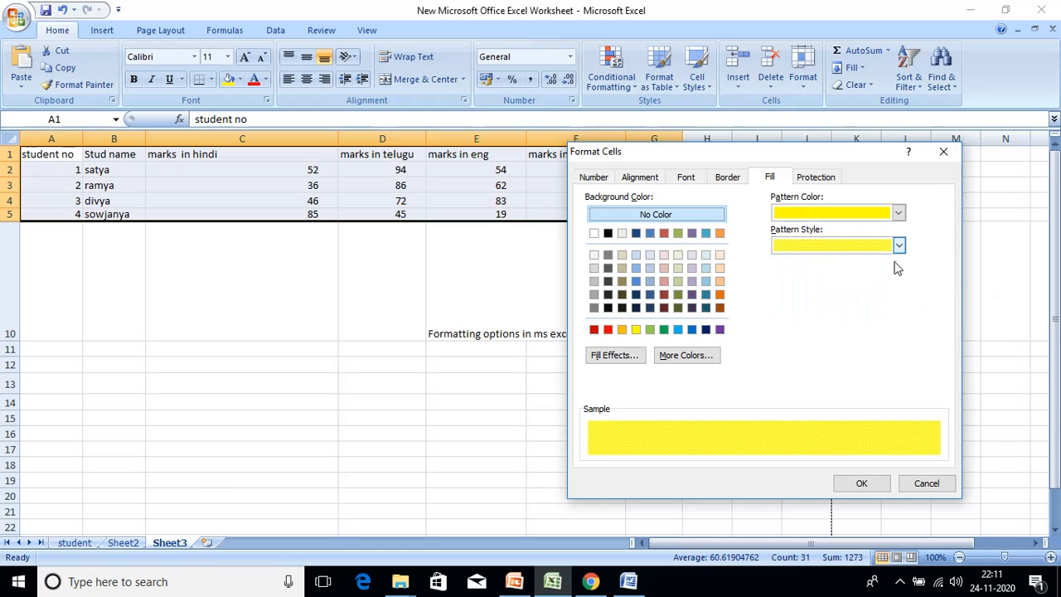
pyautogui.click(900, 246)
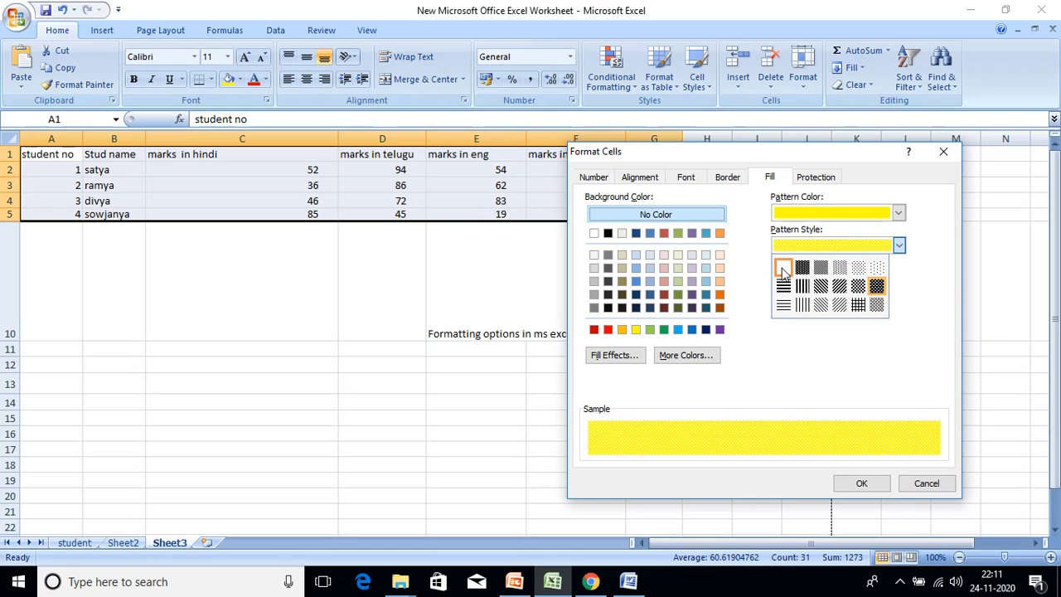
pyautogui.click(781, 265)
pyautogui.click(900, 245)
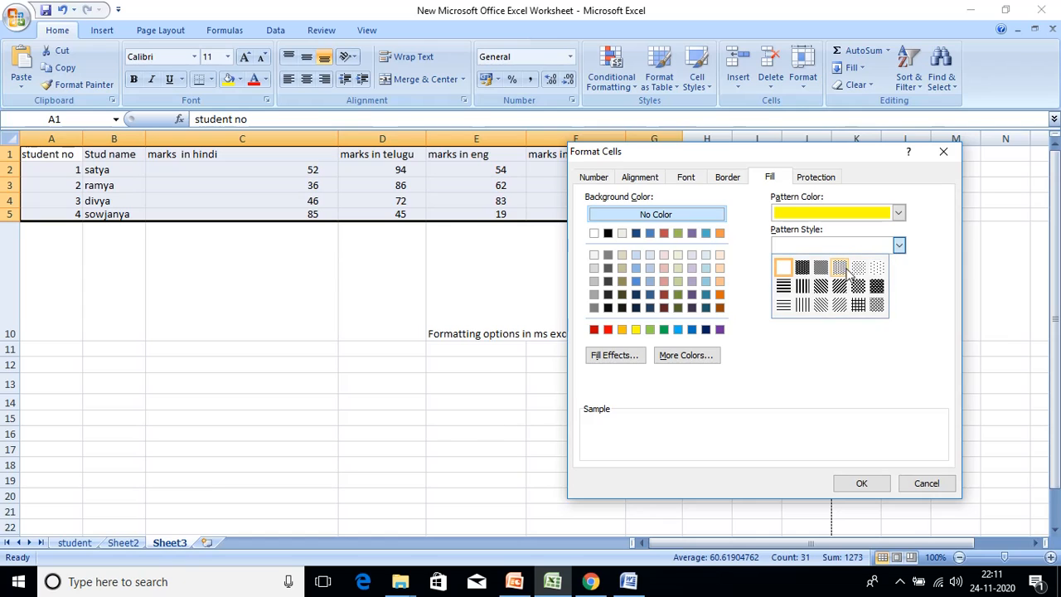
pyautogui.click(839, 267)
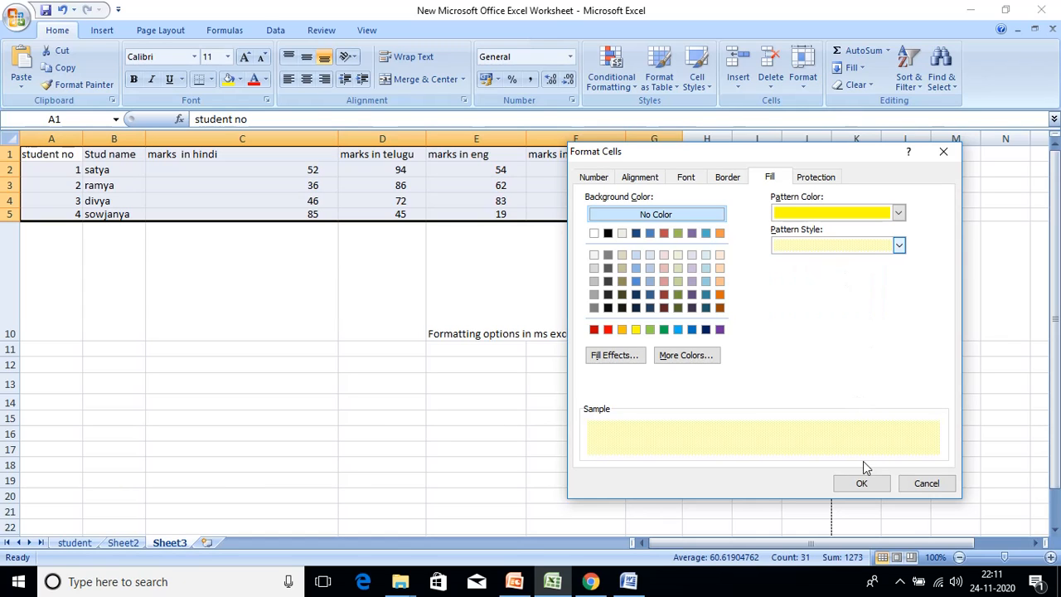
pyautogui.click(863, 483)
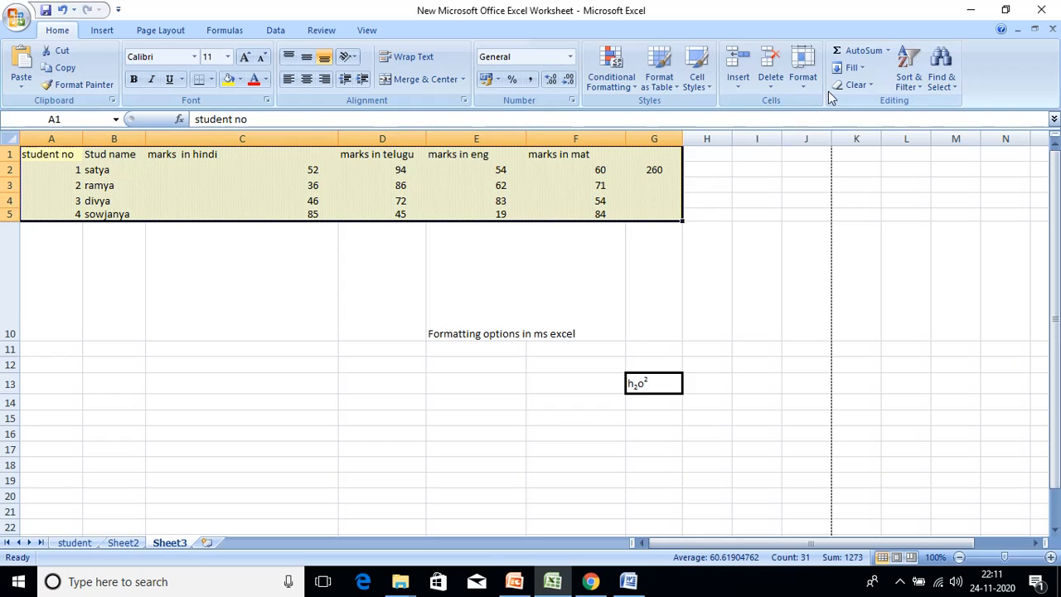
pyautogui.click(803, 76)
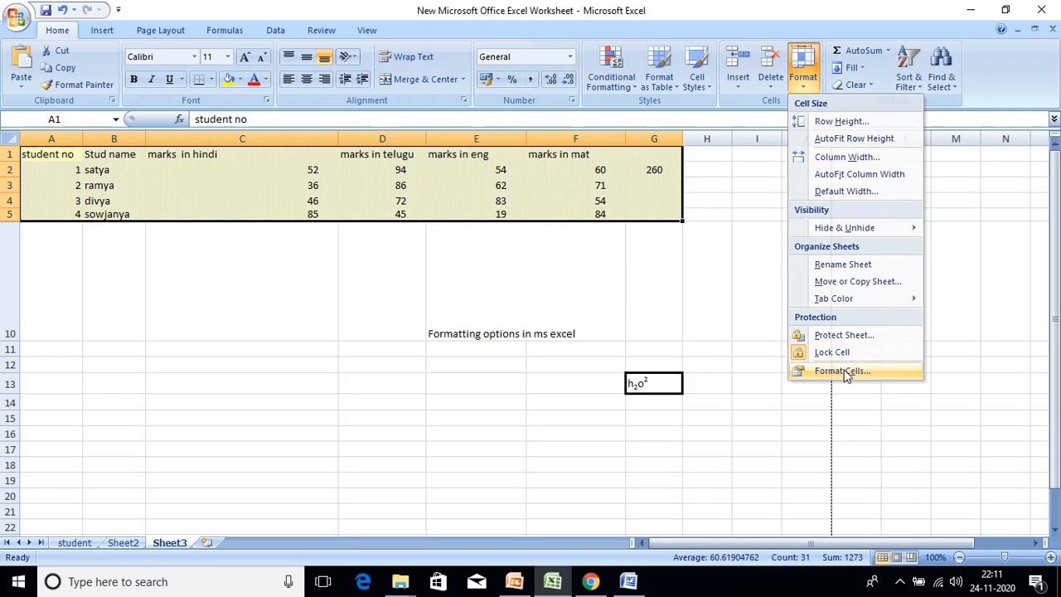
pyautogui.click(843, 372)
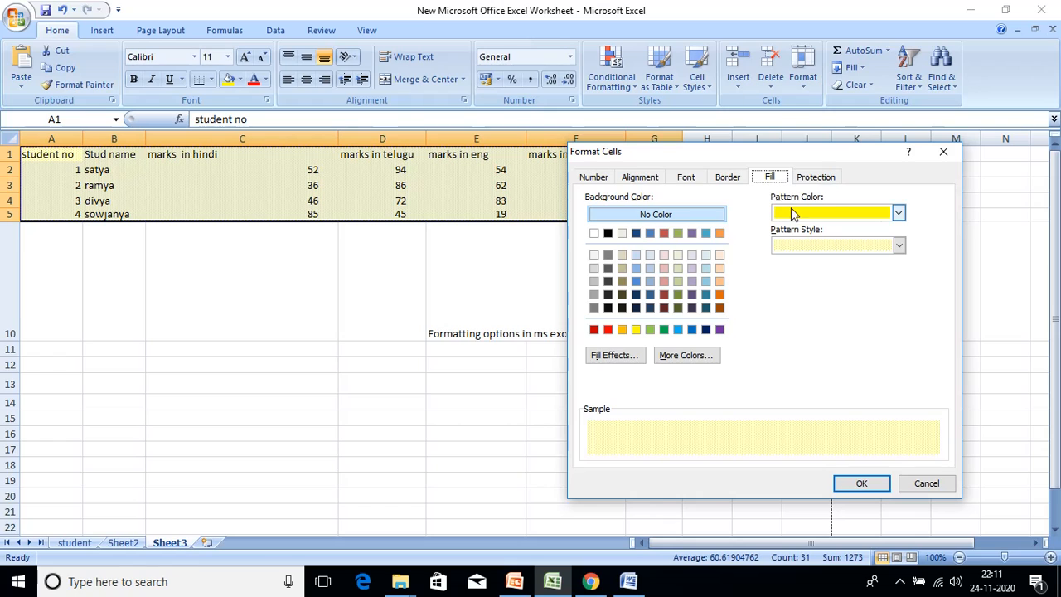
pyautogui.click(816, 177)
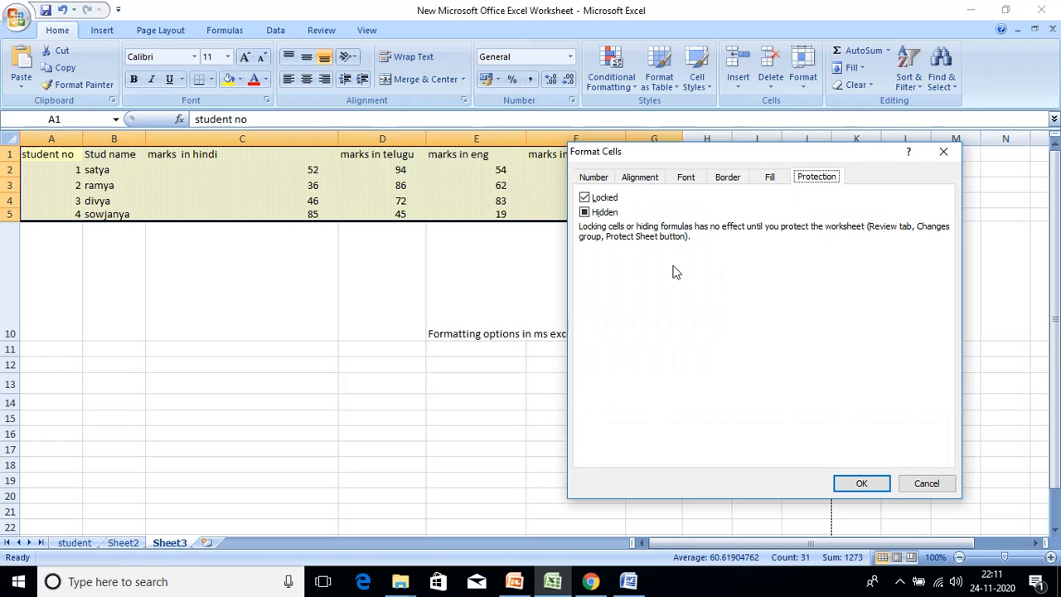
pyautogui.click(605, 199)
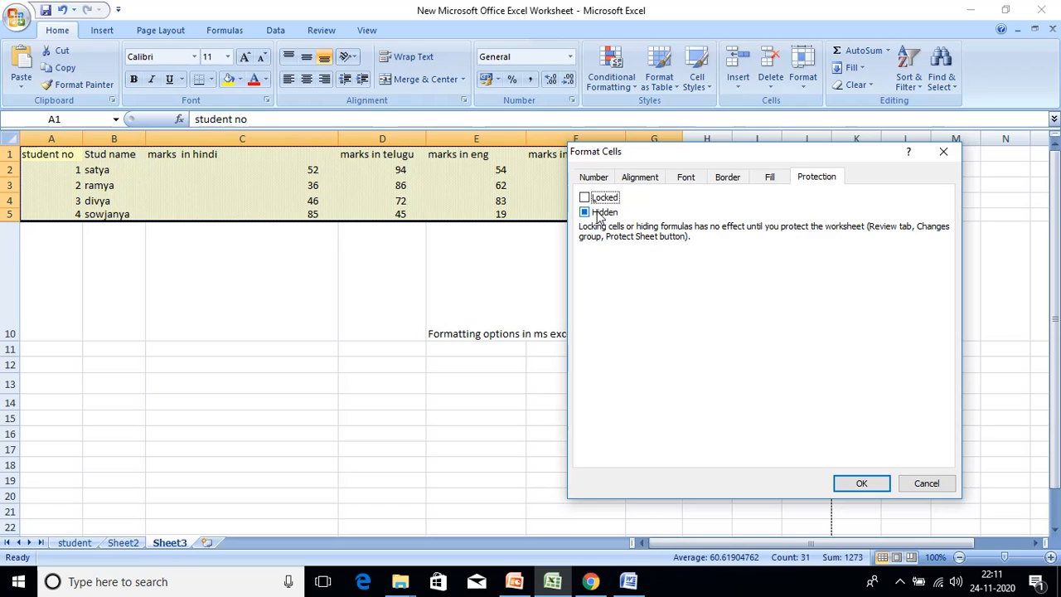
pyautogui.click(599, 214)
pyautogui.click(603, 197)
pyautogui.click(605, 214)
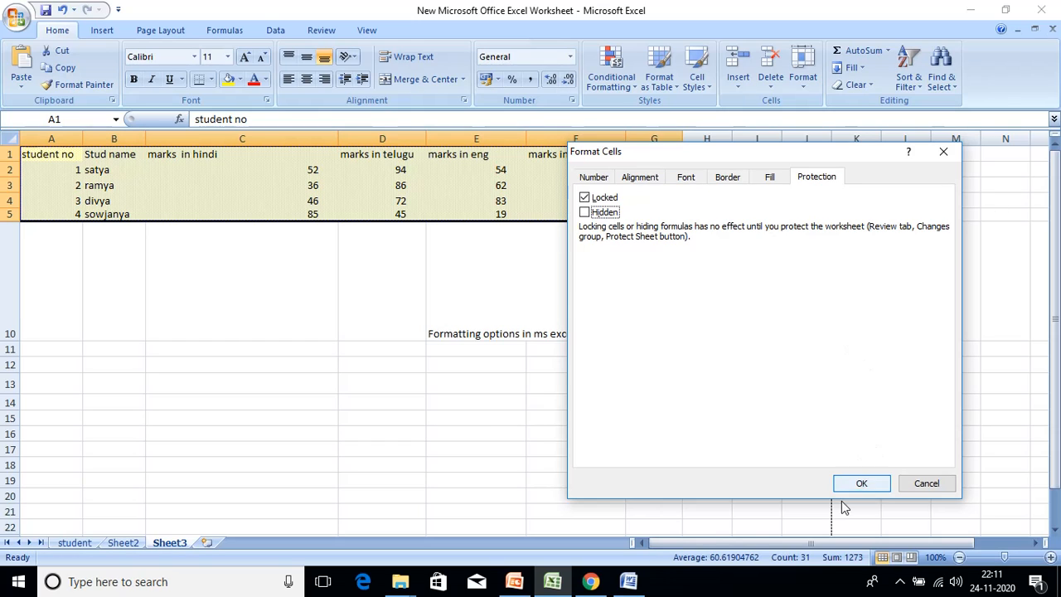
pyautogui.click(862, 484)
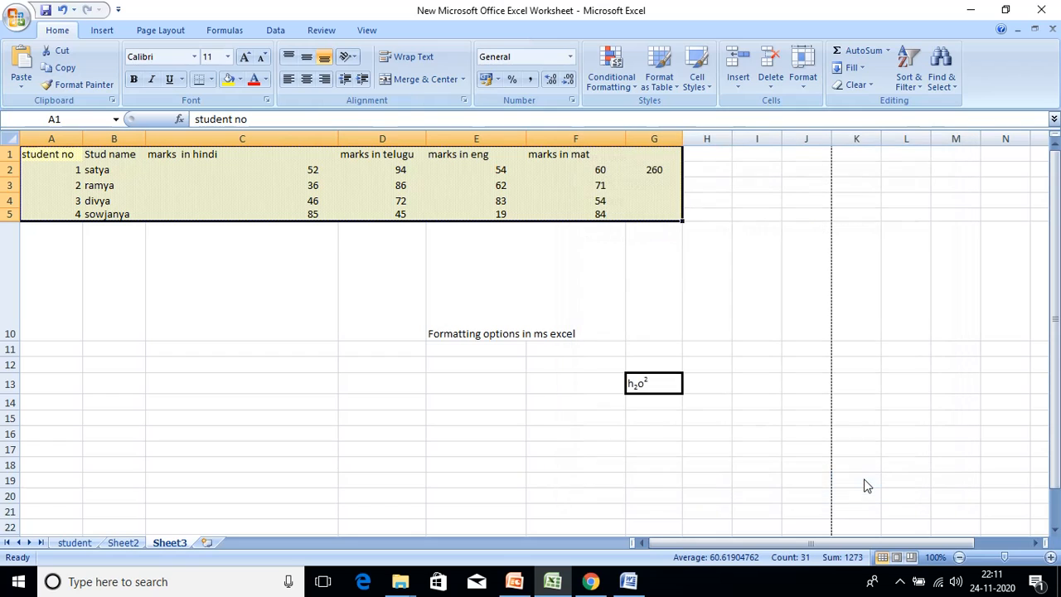
# - Protect Sheet3 from the Review tab, entering the sheet password and then confirming it
pyautogui.click(322, 31)
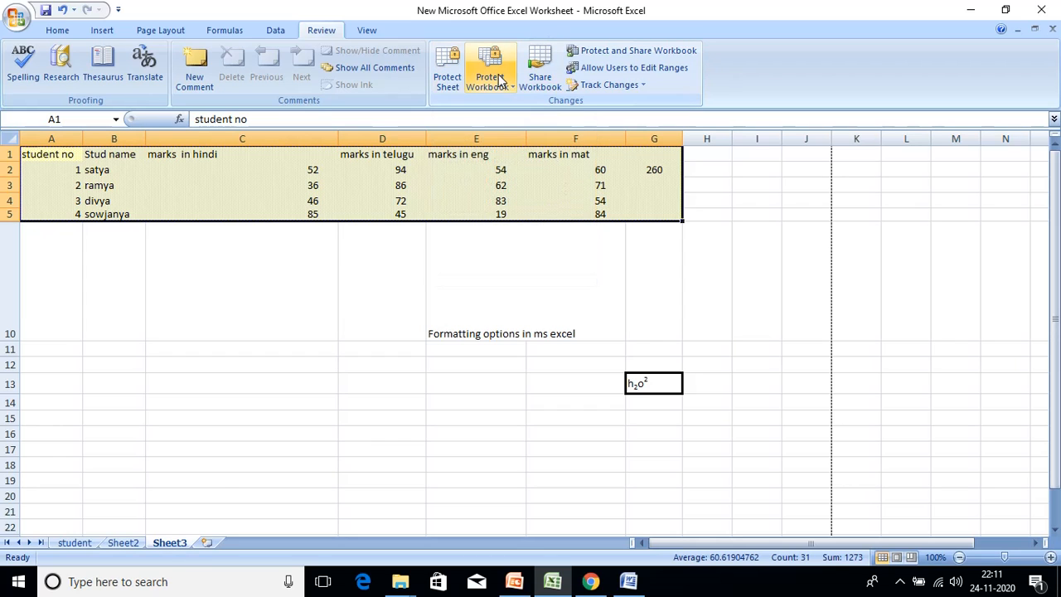
pyautogui.click(447, 76)
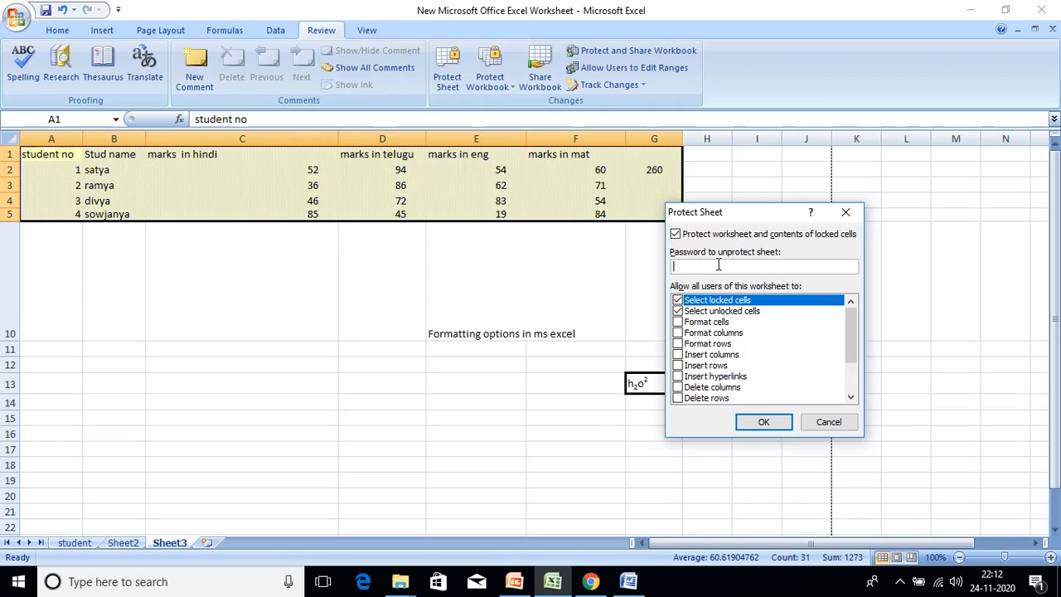
pyautogui.write('••')
pyautogui.click(764, 423)
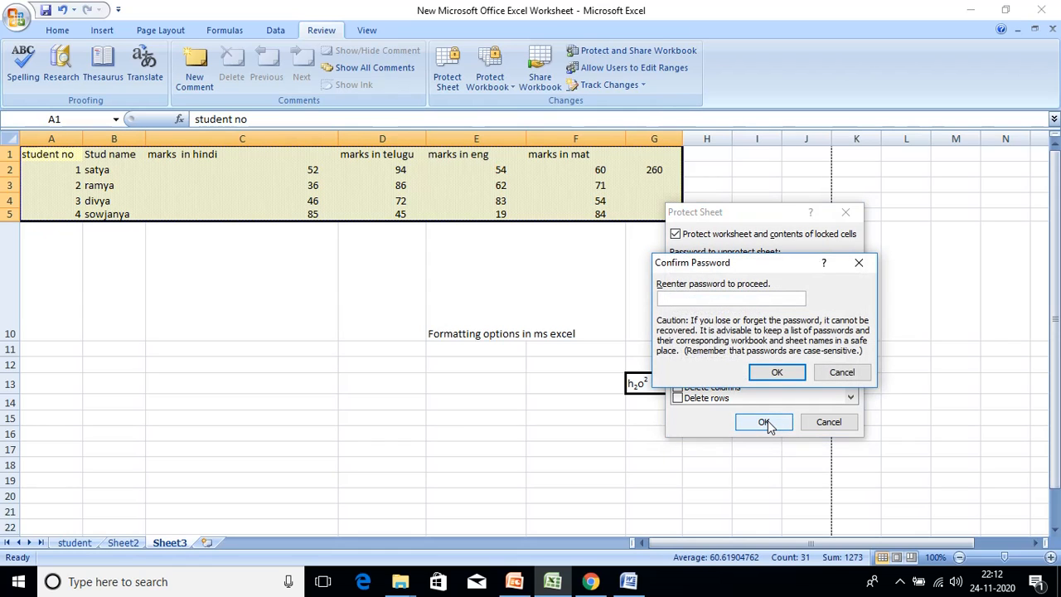
pyautogui.write('12')
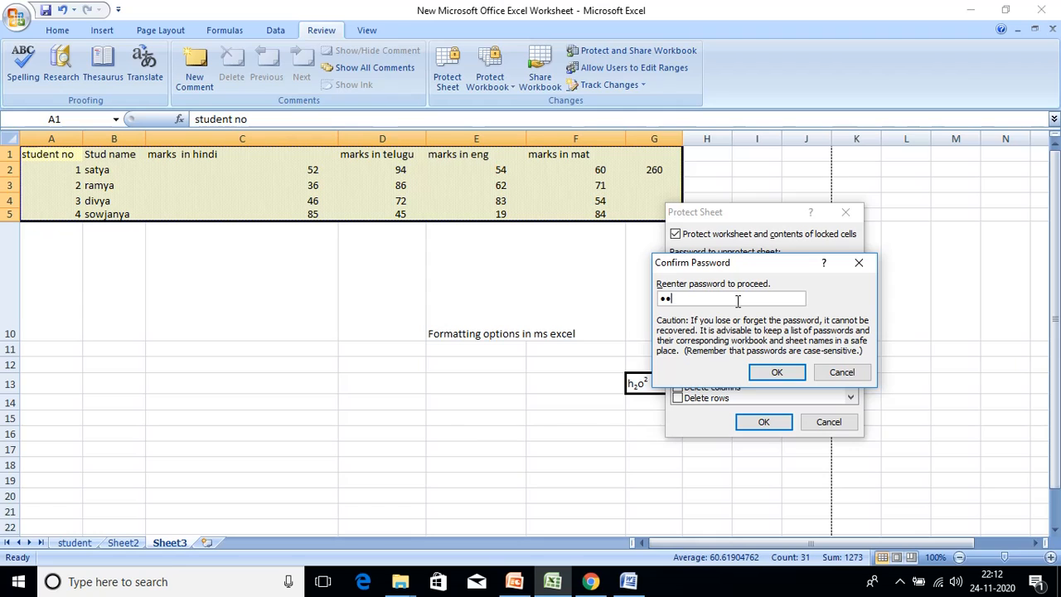
pyautogui.write('3')
pyautogui.click(780, 370)
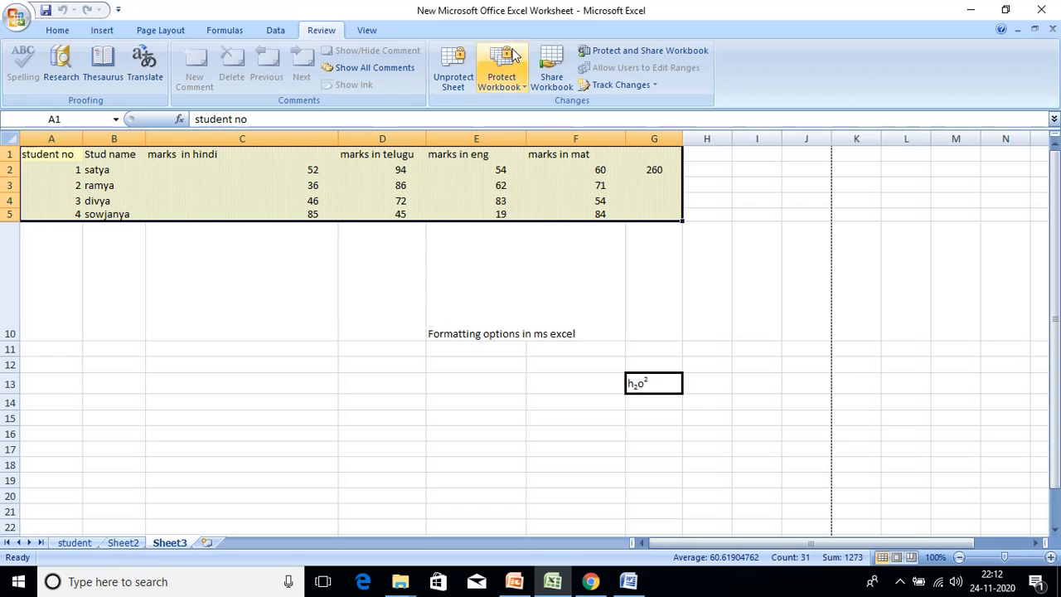
# - Unprotect Sheet3 by supplying its password, then go back to the Home tab
pyautogui.click(454, 70)
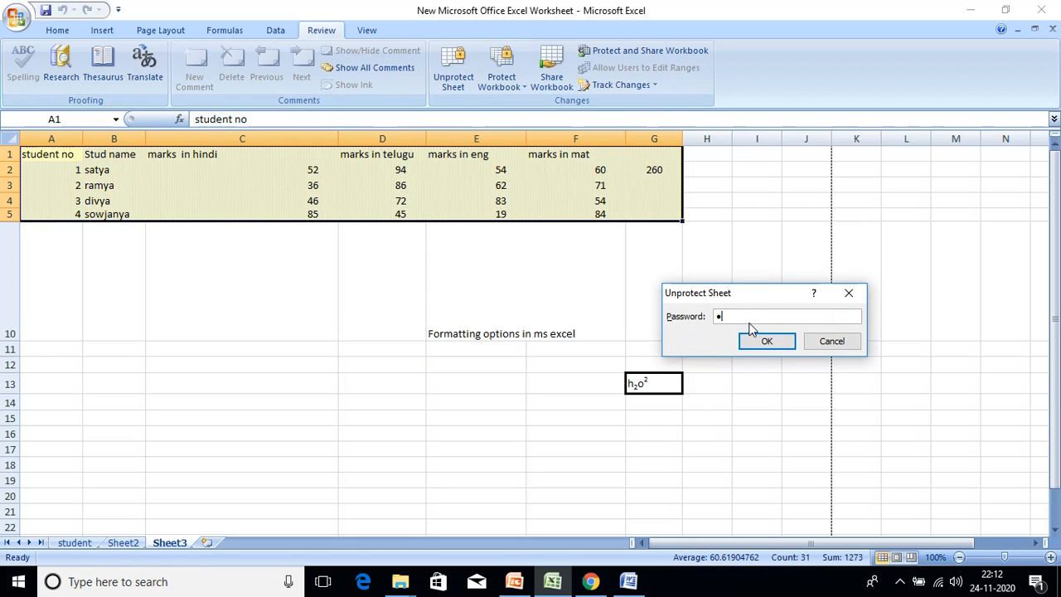
pyautogui.click(767, 341)
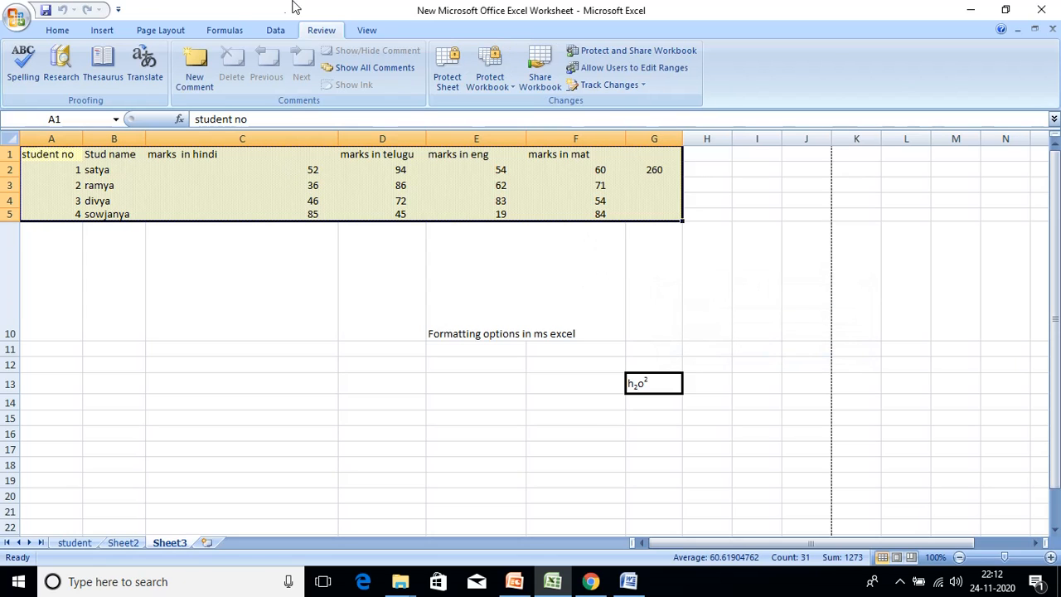
pyautogui.click(56, 30)
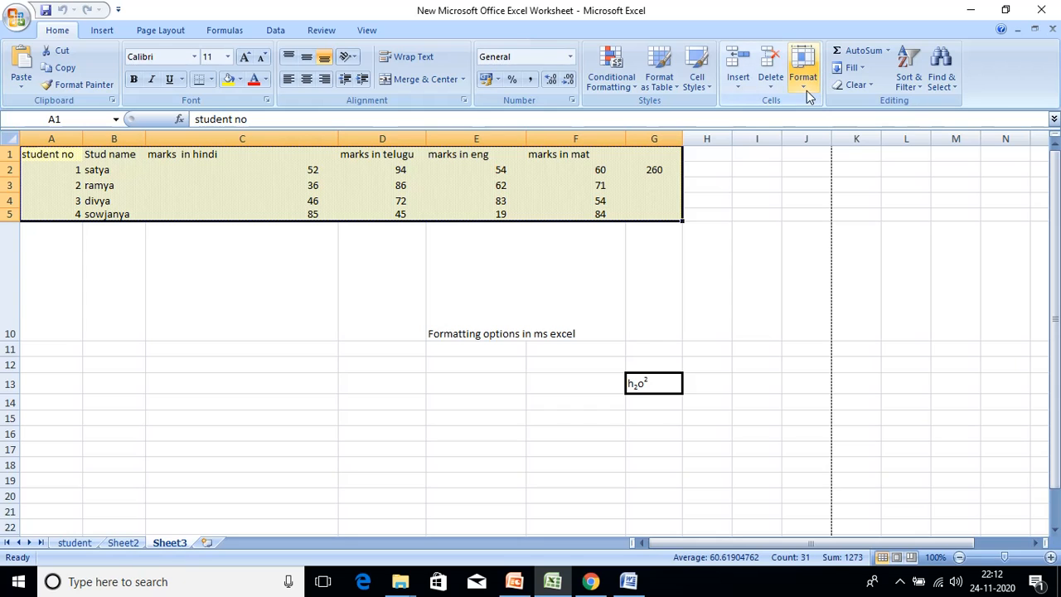
# - Browse the Fill, Border, Font and Alignment tabs of Format Cells, then close it unchanged
pyautogui.click(806, 91)
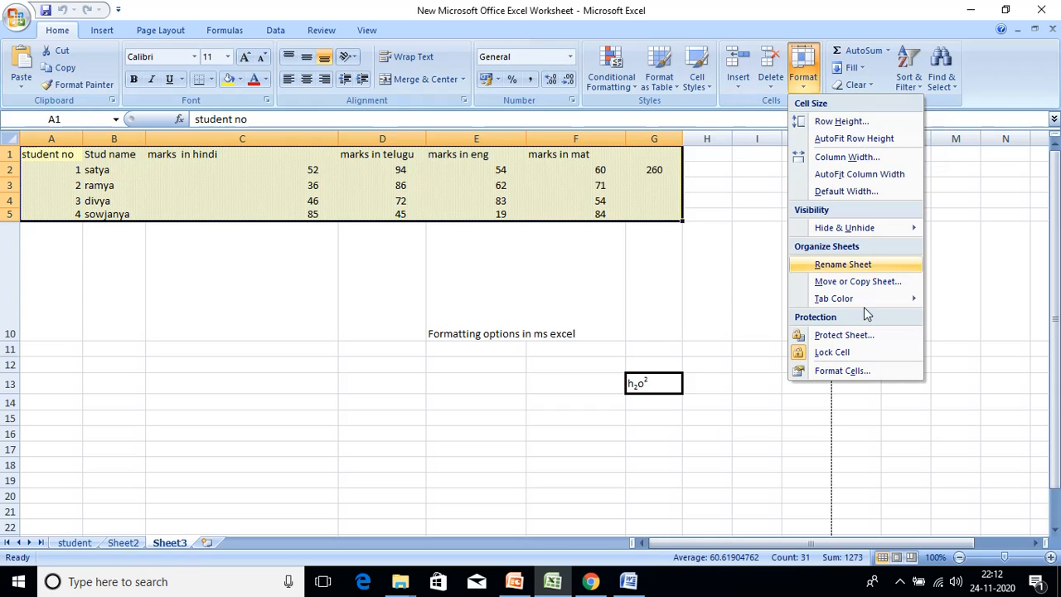
pyautogui.click(870, 370)
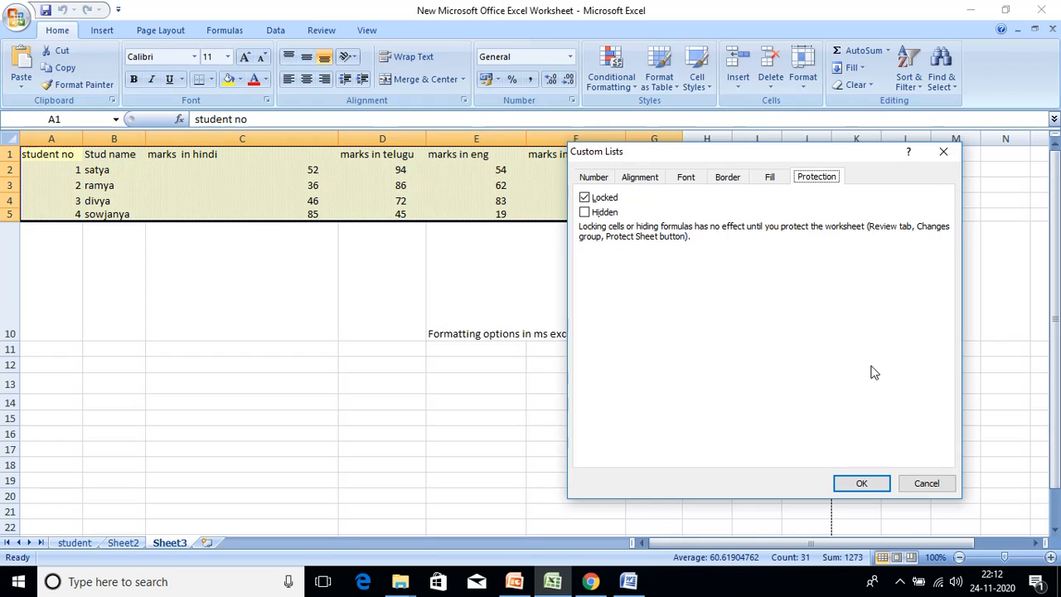
pyautogui.click(770, 175)
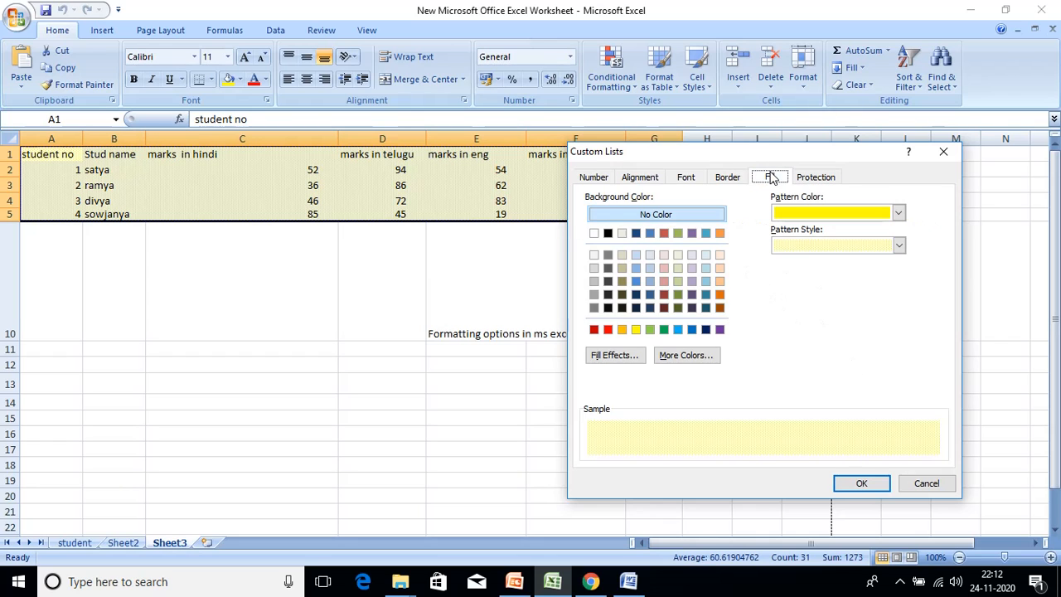
pyautogui.click(740, 177)
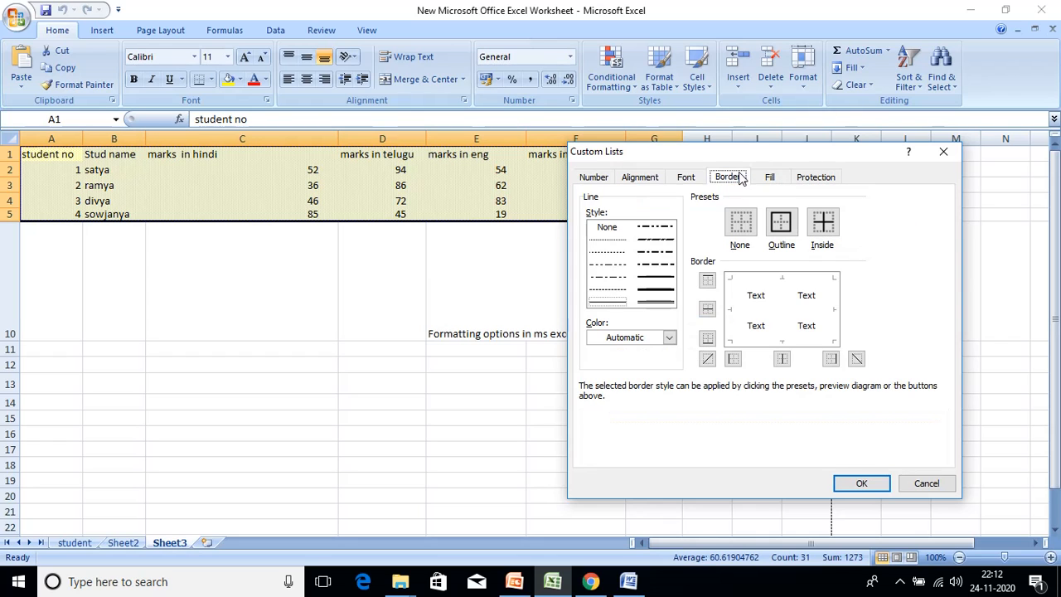
pyautogui.click(686, 176)
pyautogui.click(640, 176)
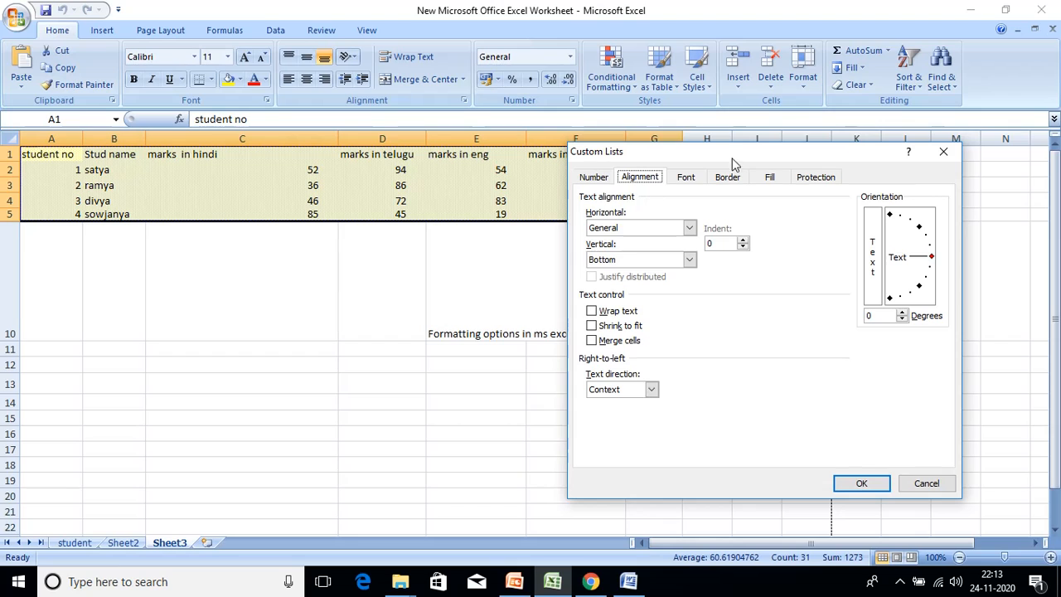
pyautogui.click(943, 154)
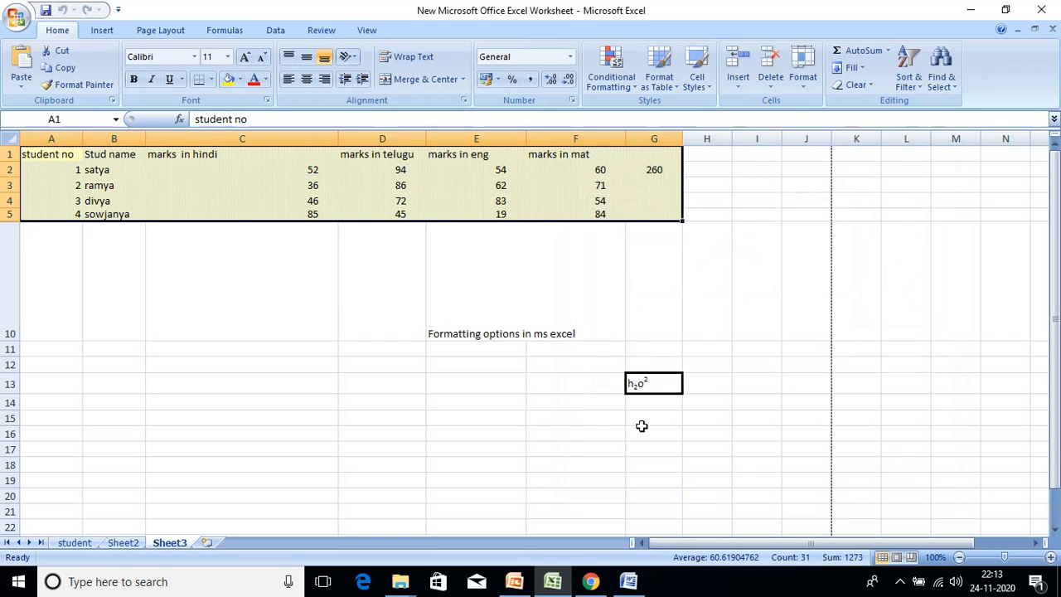
# - Switch to the OAT UNIT 1 notes and scroll to the Change Row Height steps and screenshot
pyautogui.click(630, 583)
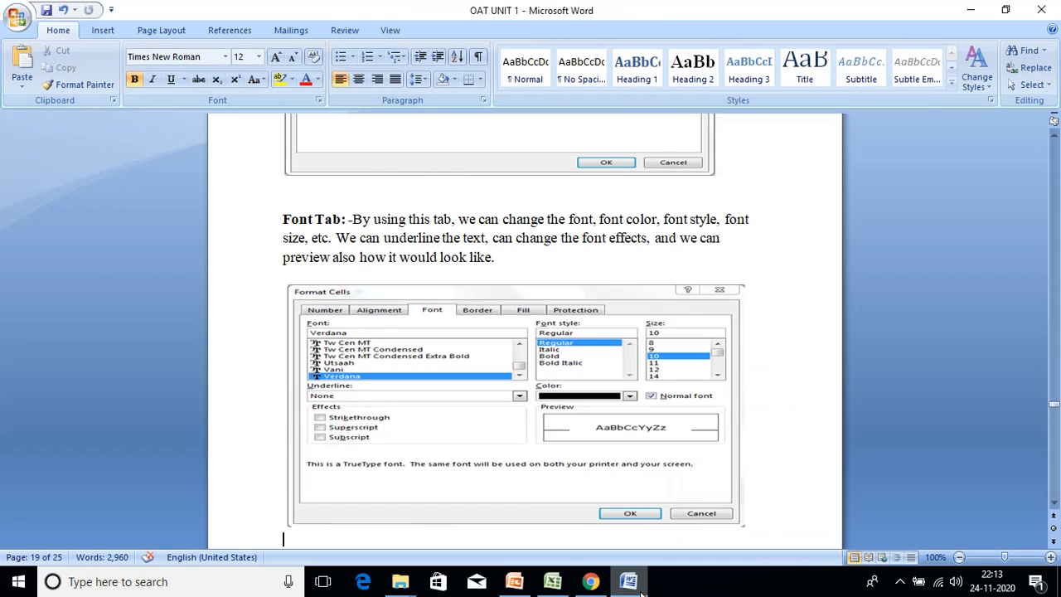
pyautogui.scroll(-8, 675, 298)
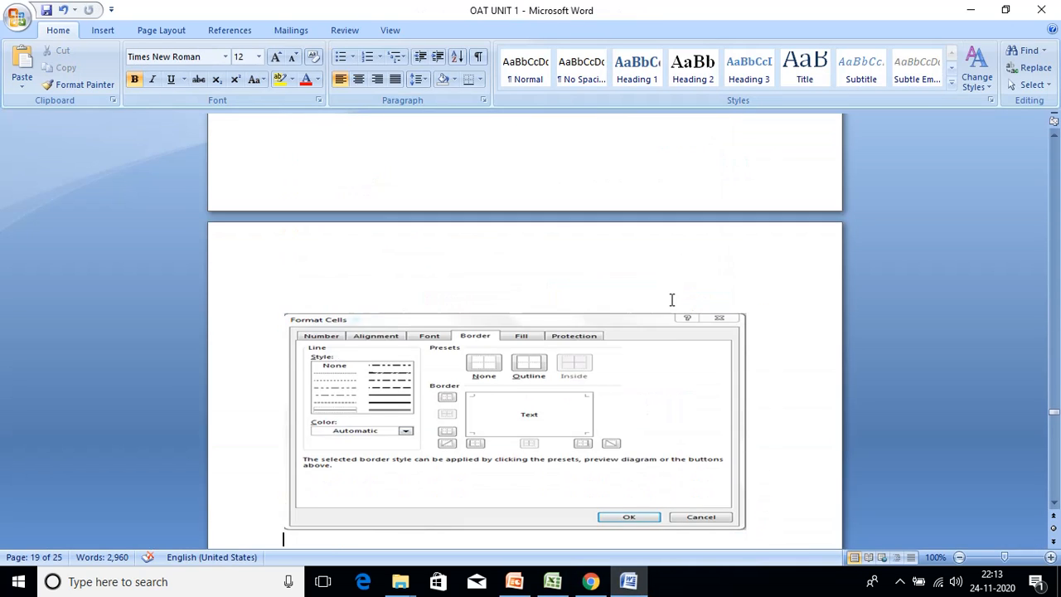
pyautogui.scroll(-12, 671, 299)
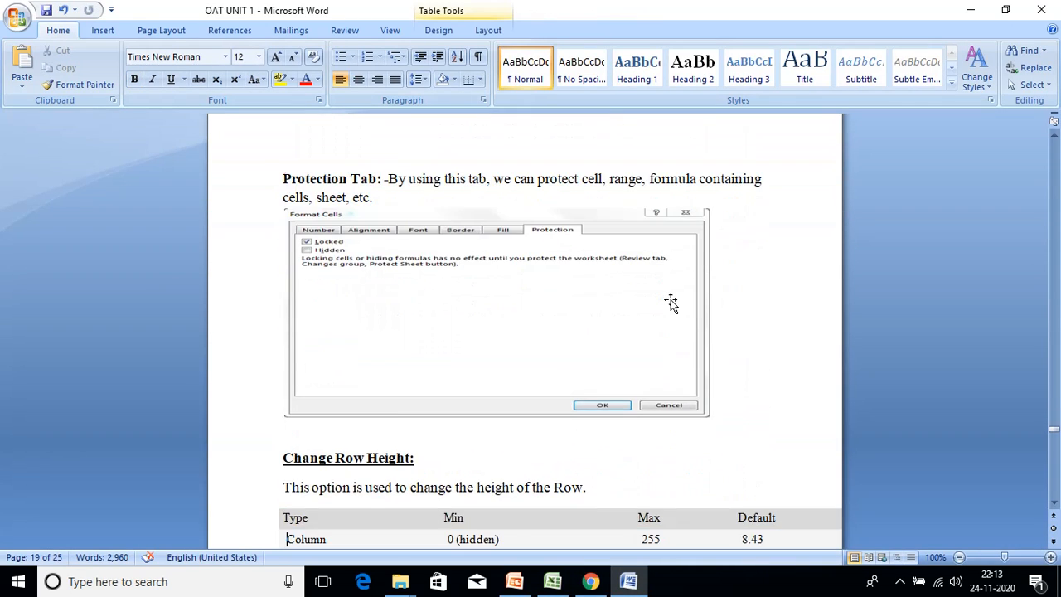
pyautogui.press('Down')
pyautogui.press('Down')
pyautogui.press('Down')
pyautogui.press('Down')
pyautogui.press('Down')
pyautogui.press('Up')
pyautogui.press('Up')
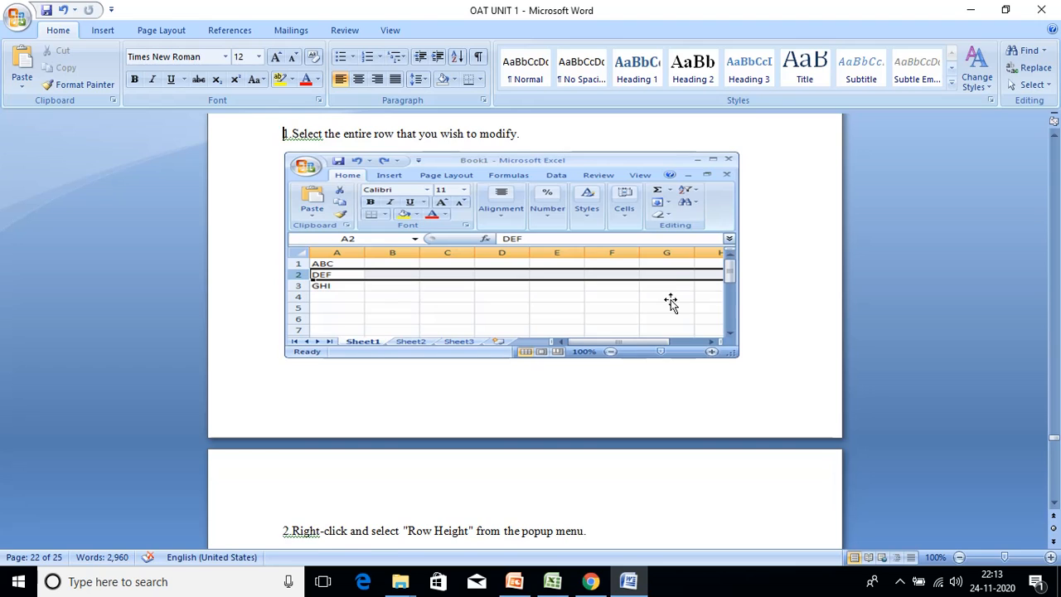
pyautogui.press('Up')
pyautogui.press('Up')
pyautogui.press('Up')
pyautogui.press('Up')
pyautogui.press('Up')
pyautogui.press('Up')
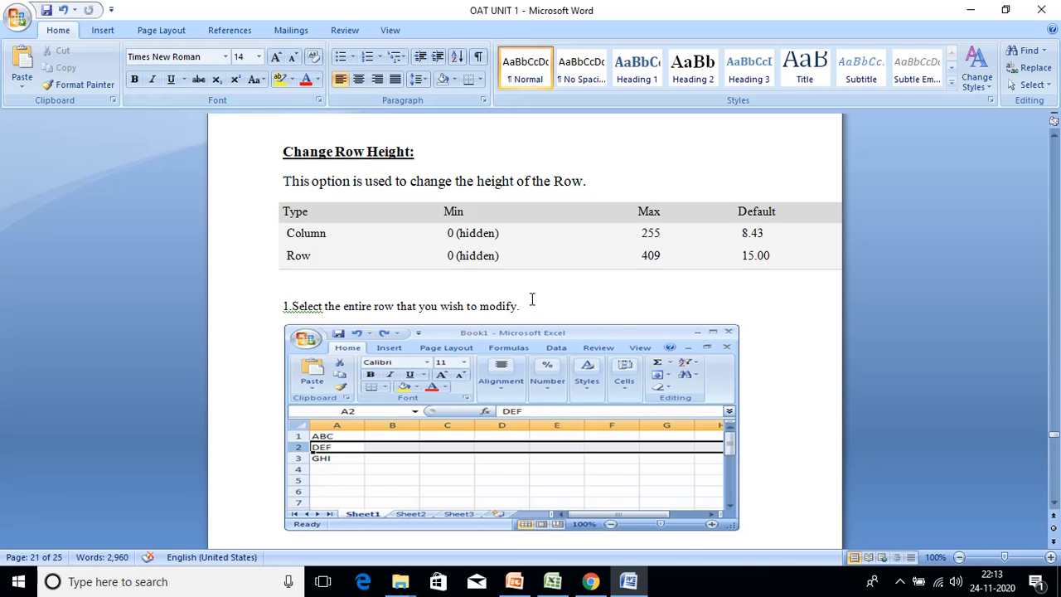
pyautogui.press('Down')
pyautogui.press('Down')
pyautogui.press('Down')
pyautogui.press('Down')
pyautogui.press('Down')
pyautogui.press('Down')
pyautogui.press('Down')
pyautogui.press('Down')
pyautogui.press('Down')
pyautogui.press('Down')
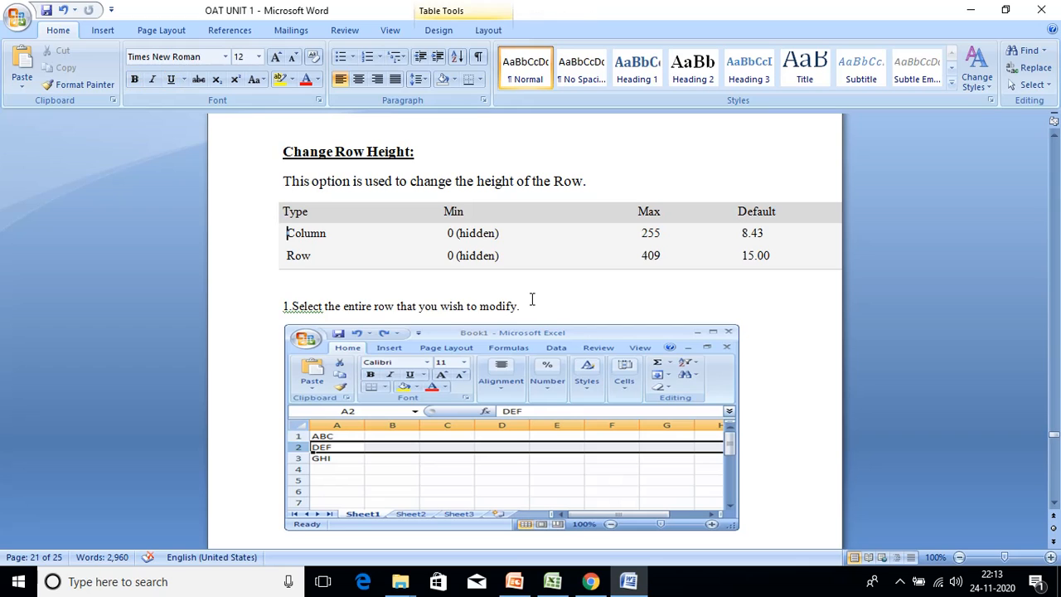
pyautogui.press('Down')
pyautogui.press('Down')
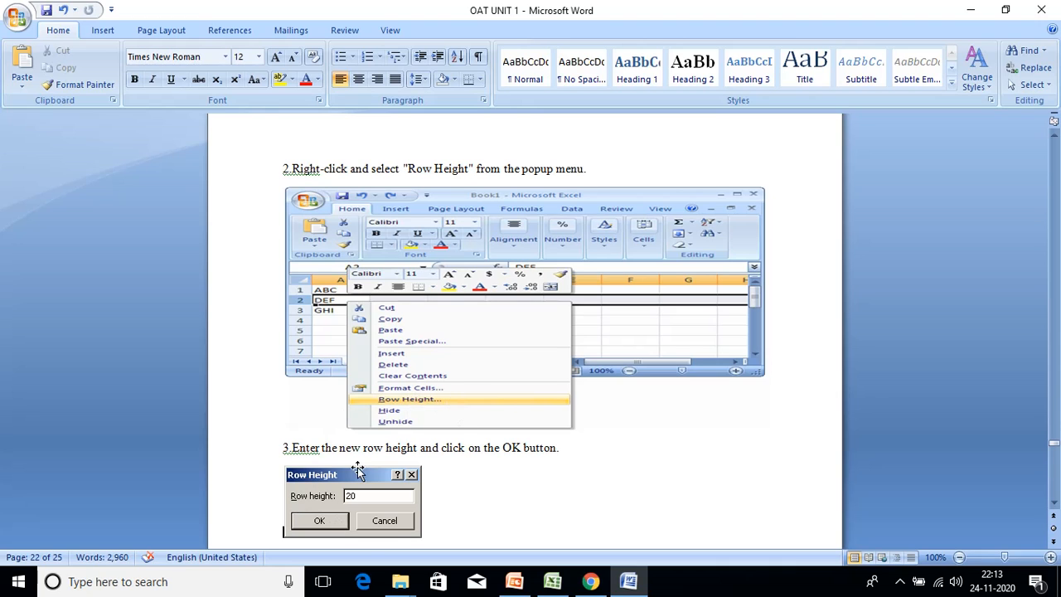
# - Select row 3 of the marks sheet and set its Row Height to 30
pyautogui.click(551, 582)
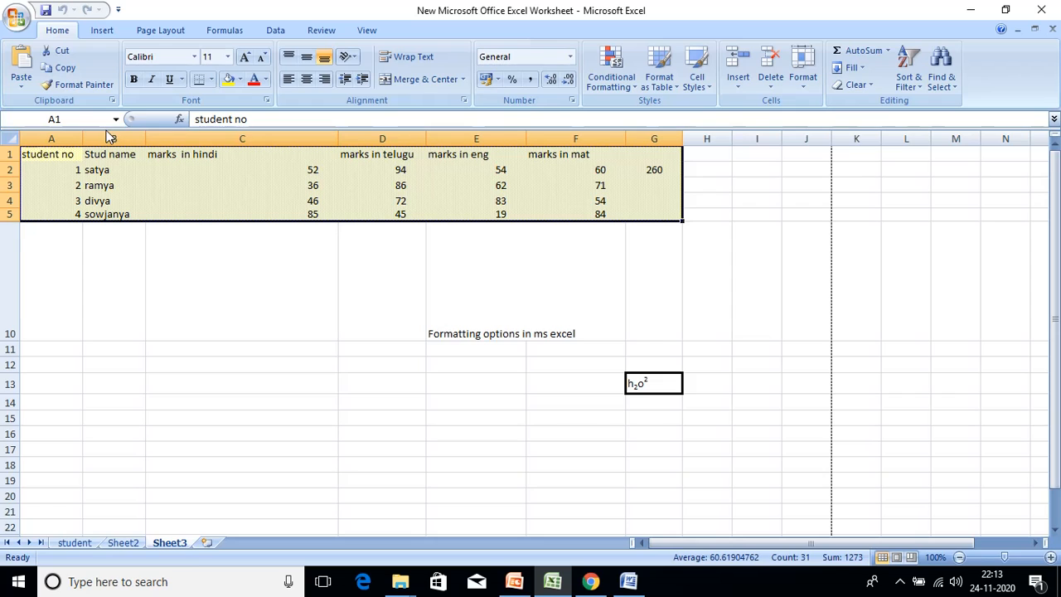
pyautogui.click(137, 201)
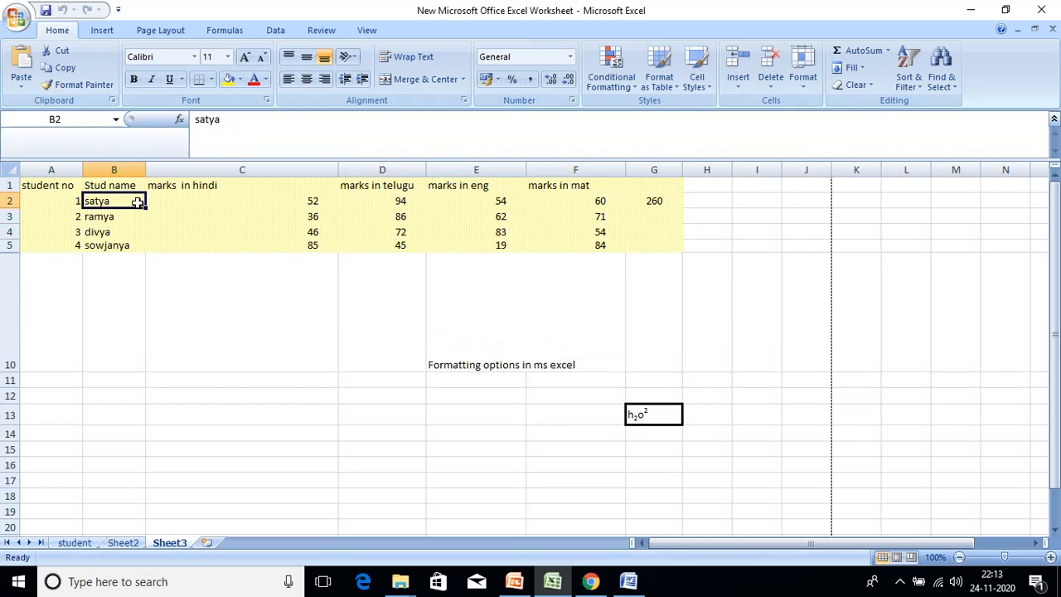
pyautogui.click(5, 201)
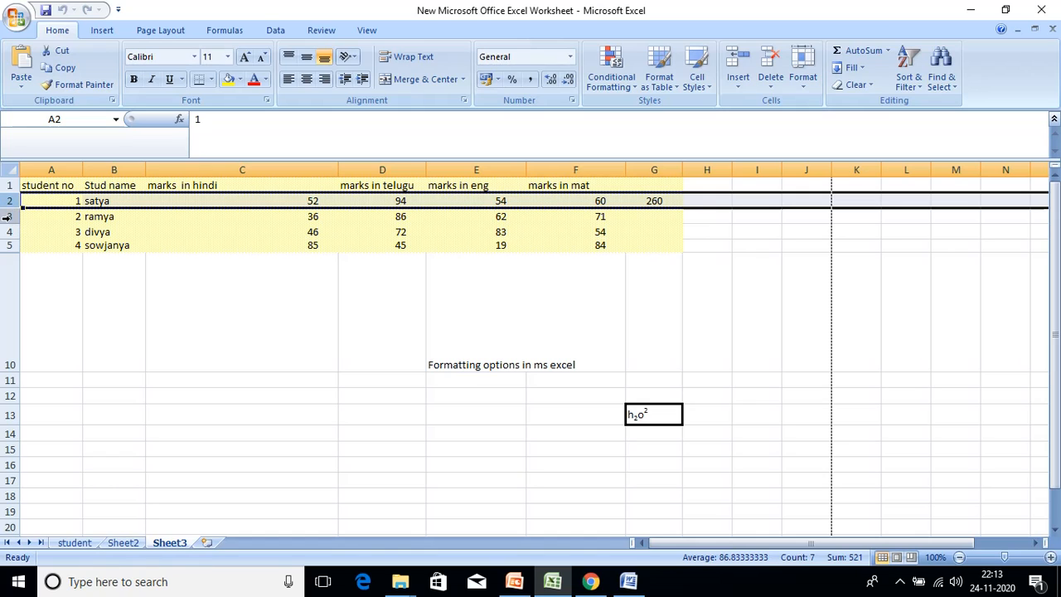
pyautogui.click(6, 216)
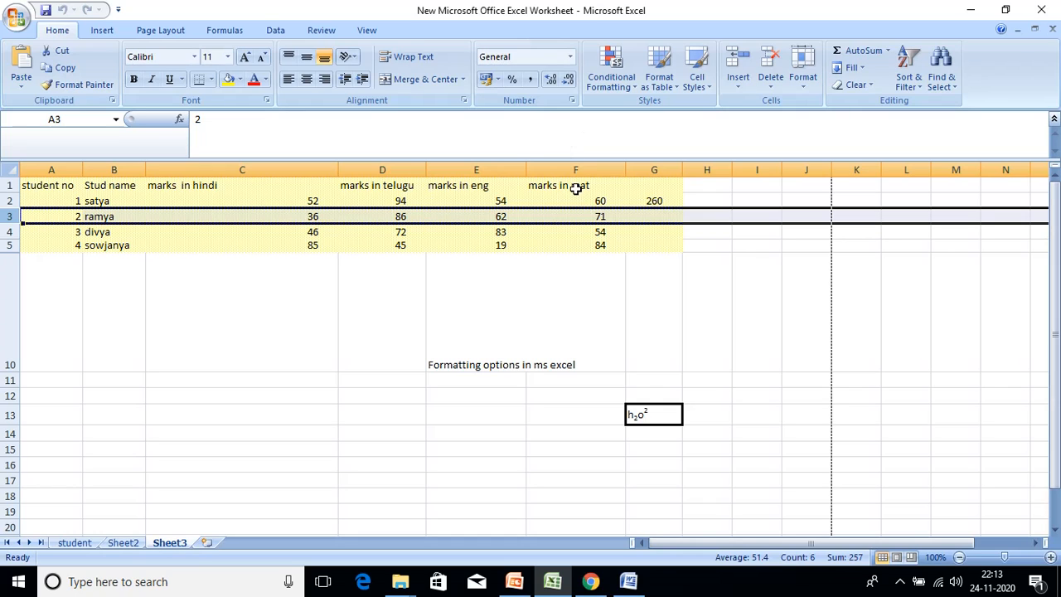
pyautogui.click(804, 84)
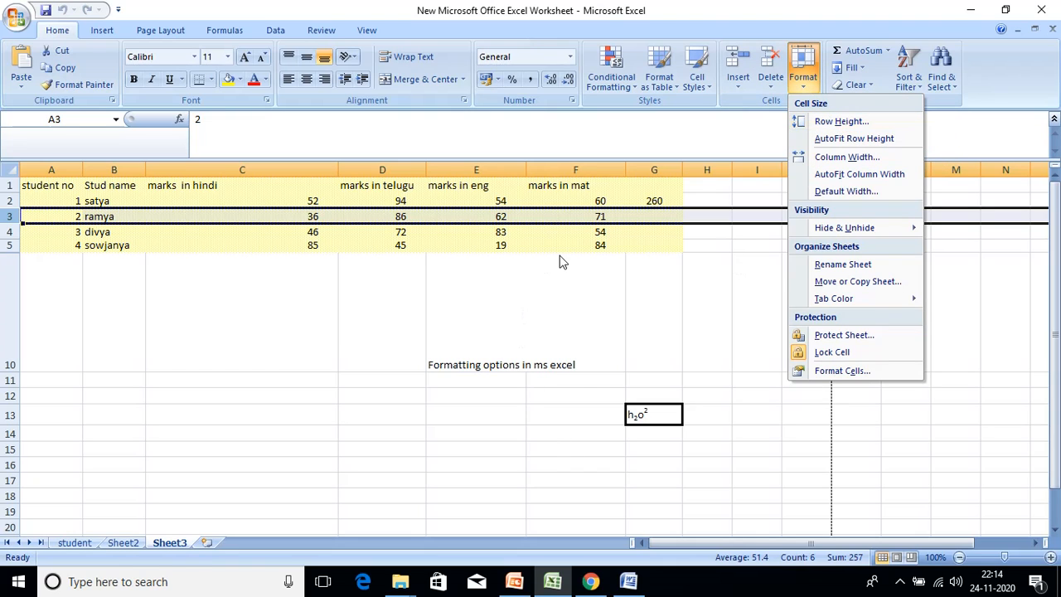
pyautogui.rightClick(569, 213)
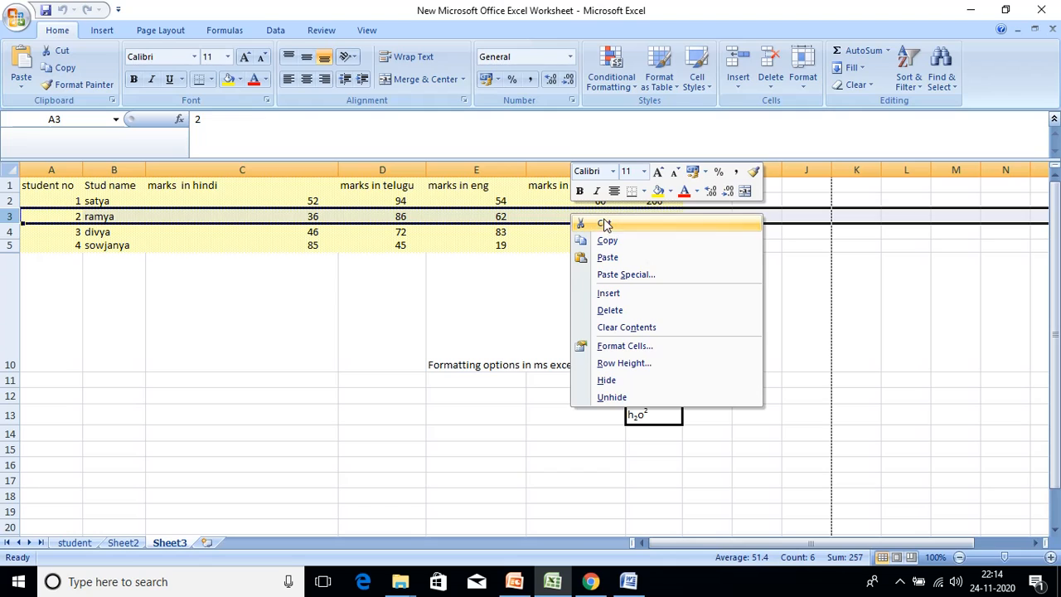
pyautogui.click(635, 365)
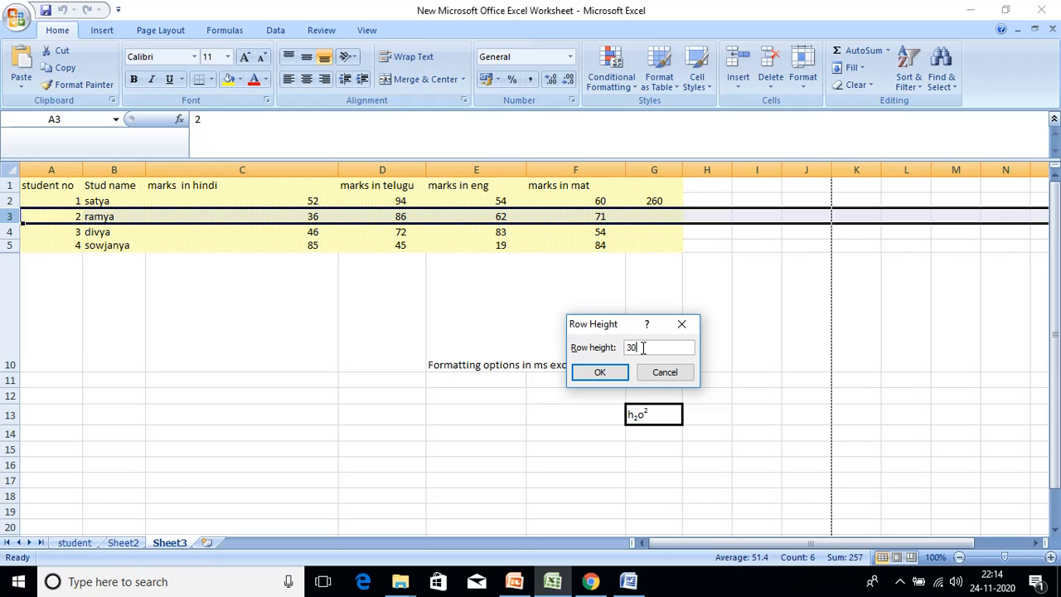
pyautogui.click(598, 372)
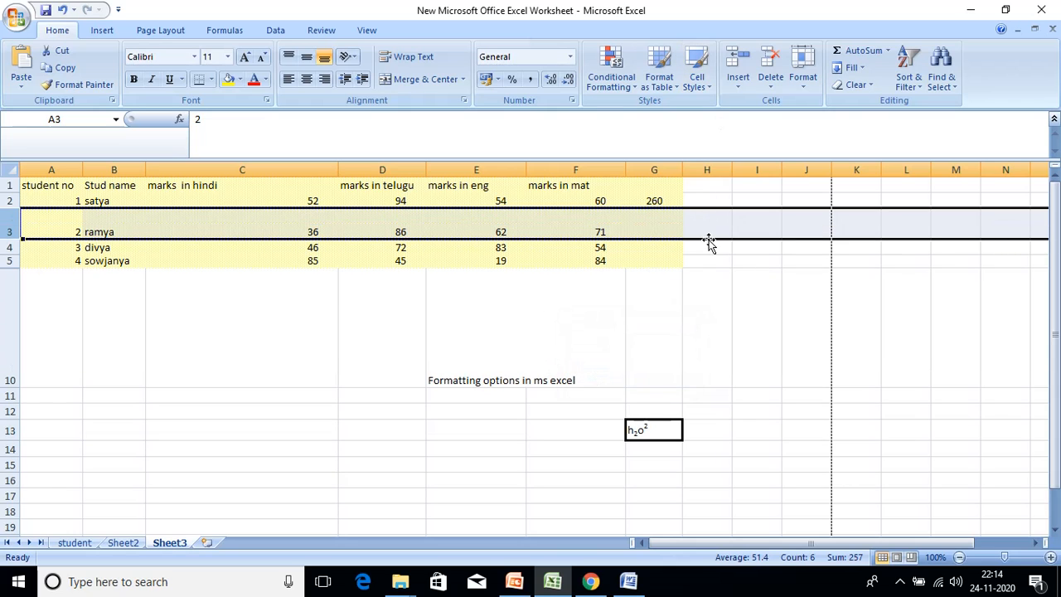
pyautogui.click(630, 582)
# - Step through the Change Column Width instructions down to the Formulae section, then return to Excel
pyautogui.press('Down')
pyautogui.press('Down')
pyautogui.press('Down')
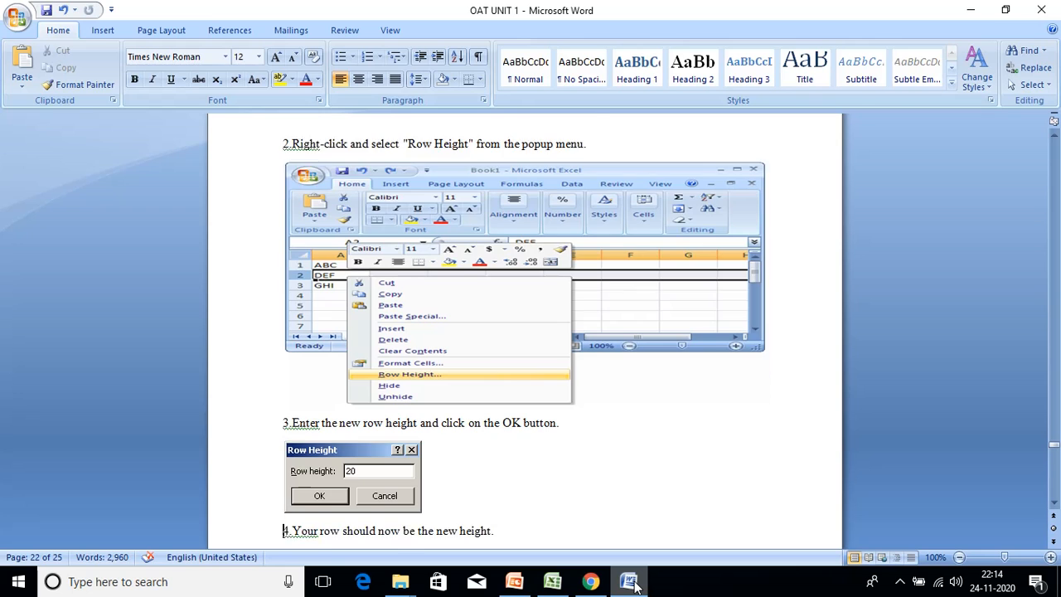
pyautogui.press('Up')
pyautogui.press('Up')
pyautogui.press('Up')
pyautogui.press('Down')
pyautogui.press('Down')
pyautogui.press('Down')
pyautogui.press('Down')
pyautogui.press('Down')
pyautogui.press('Down')
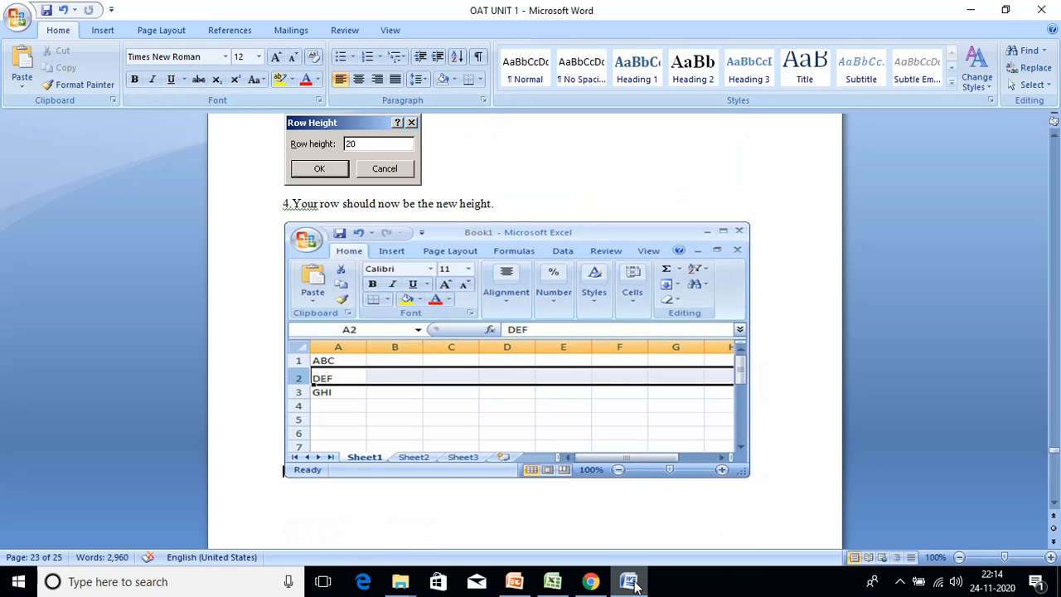
pyautogui.press('Down')
pyautogui.press('Down')
pyautogui.press('Down')
pyautogui.press('Down')
pyautogui.press('Down')
pyautogui.press('Down')
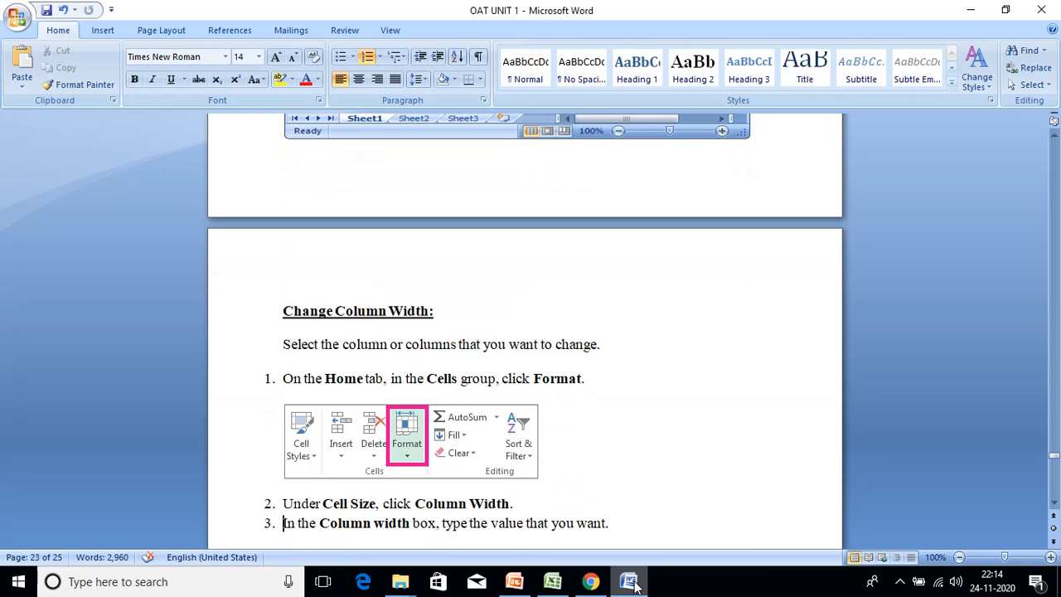
pyautogui.press('Down')
pyautogui.press('Down')
pyautogui.press('Down')
pyautogui.press('Down')
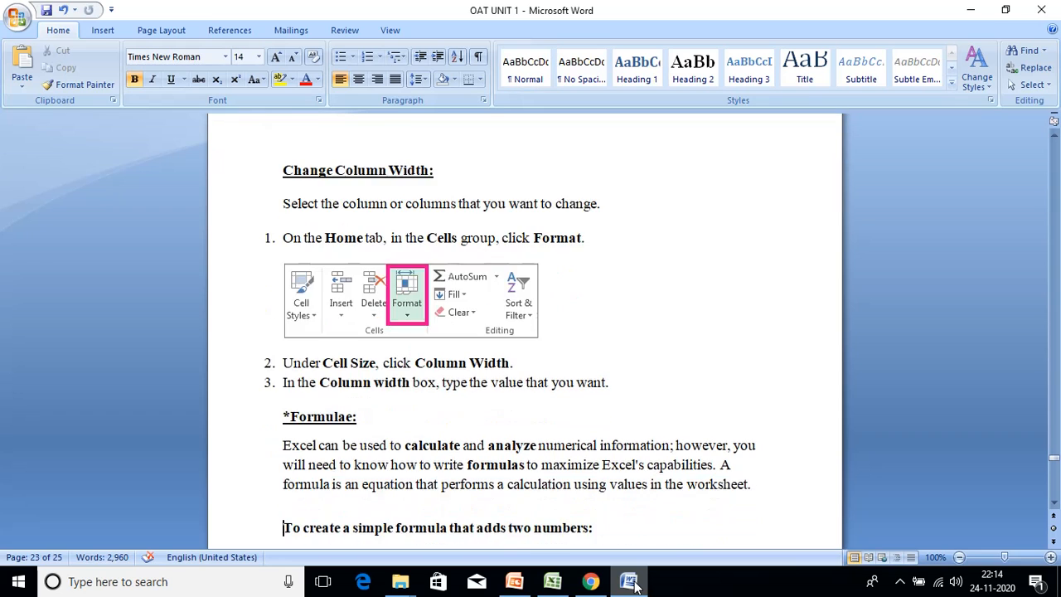
pyautogui.press('Up')
pyautogui.press('Up')
pyautogui.press('Up')
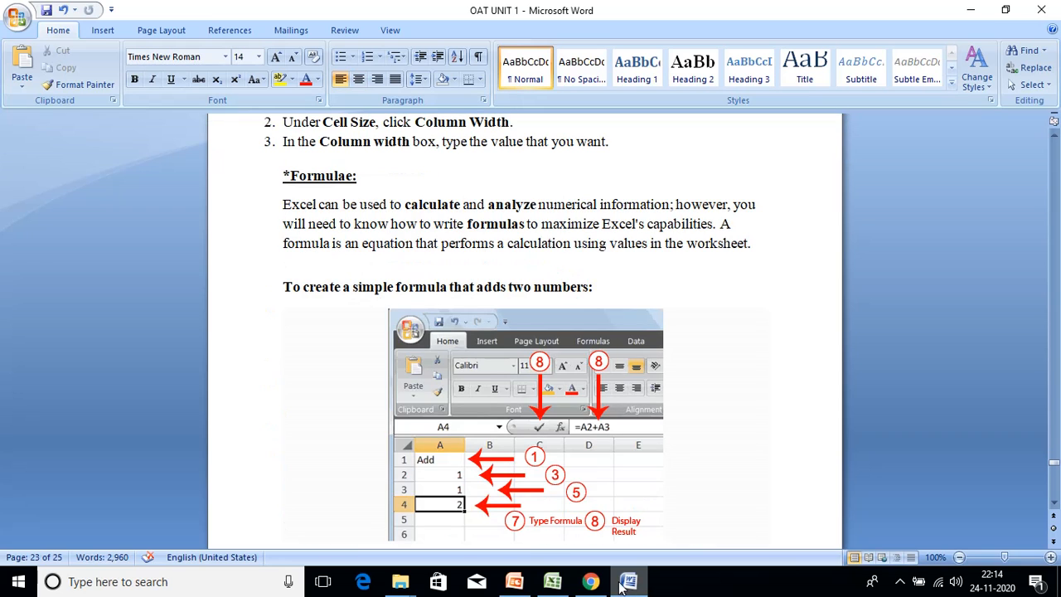
pyautogui.click(554, 581)
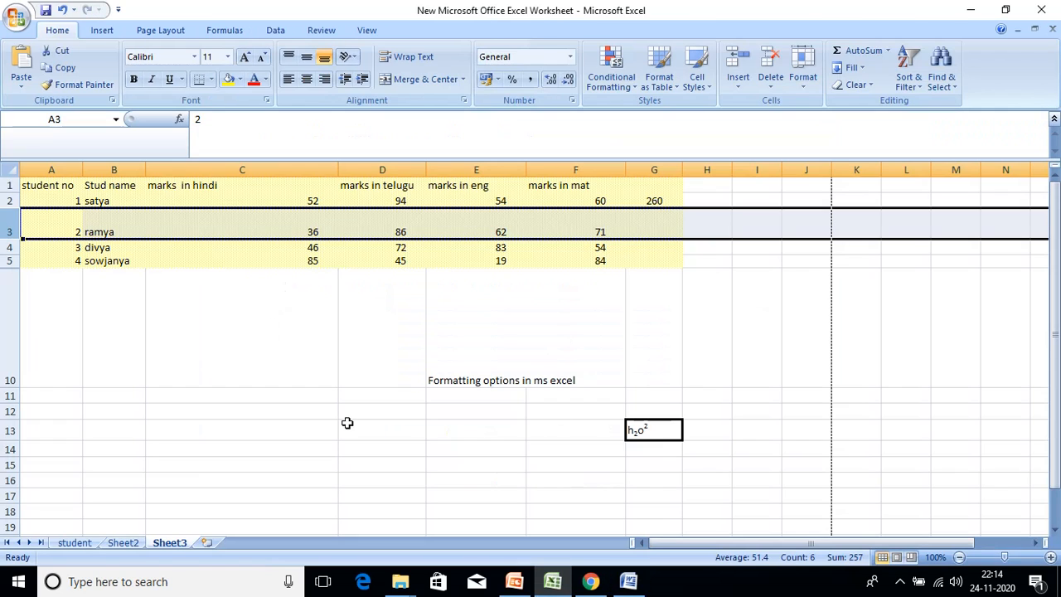
# - Select column D (marks in telugu) and set its Column Width to 30
pyautogui.click(384, 165)
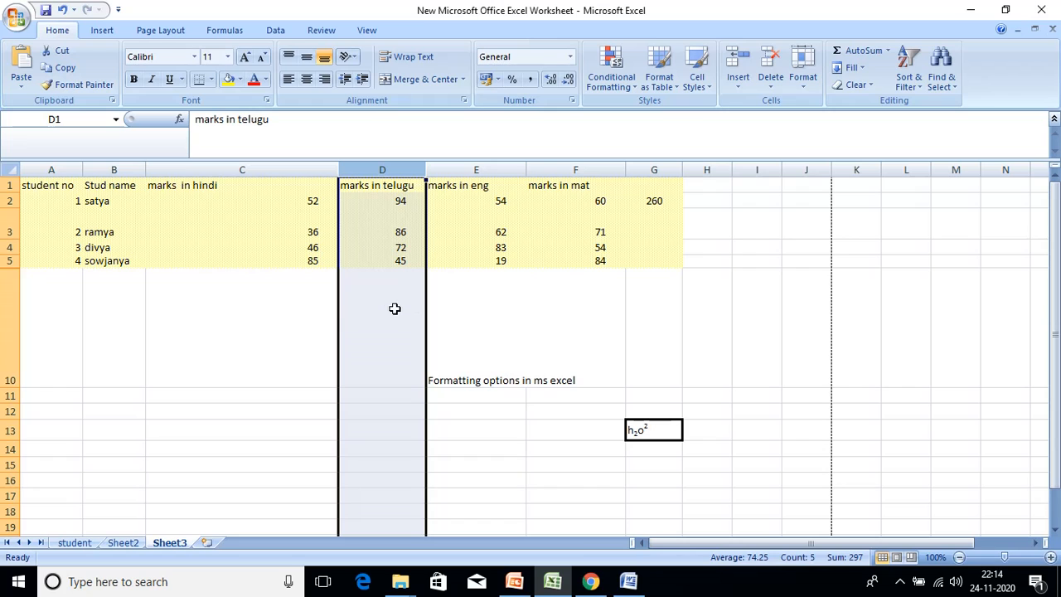
pyautogui.click(802, 79)
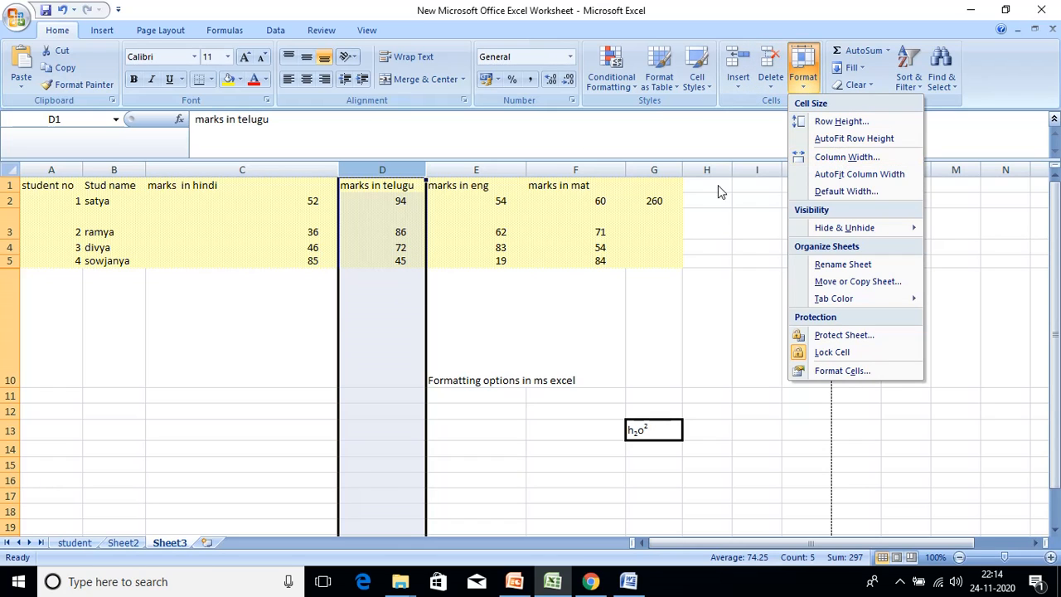
pyautogui.rightClick(407, 292)
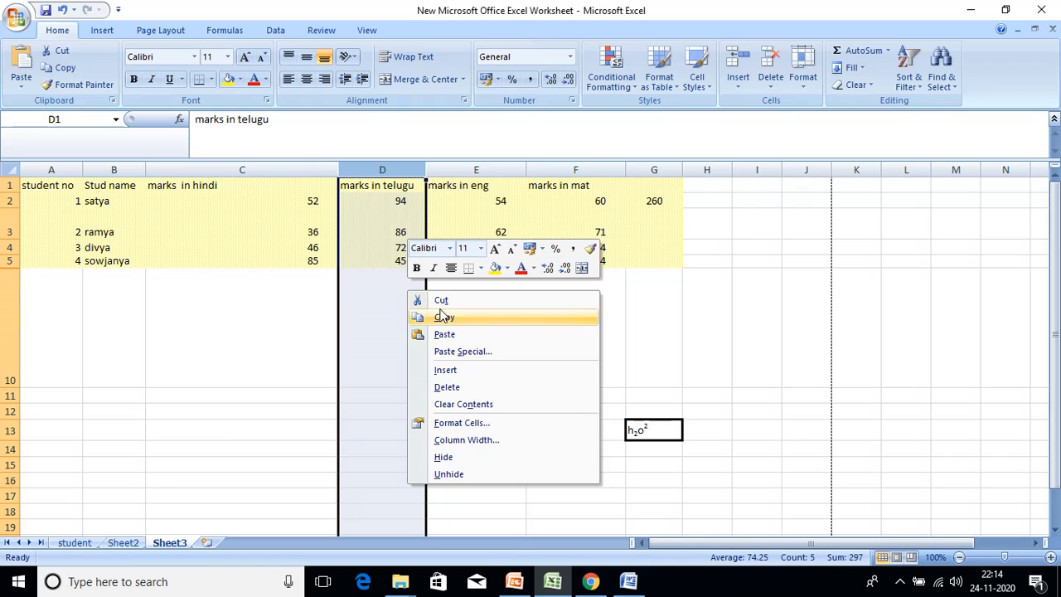
pyautogui.click(476, 446)
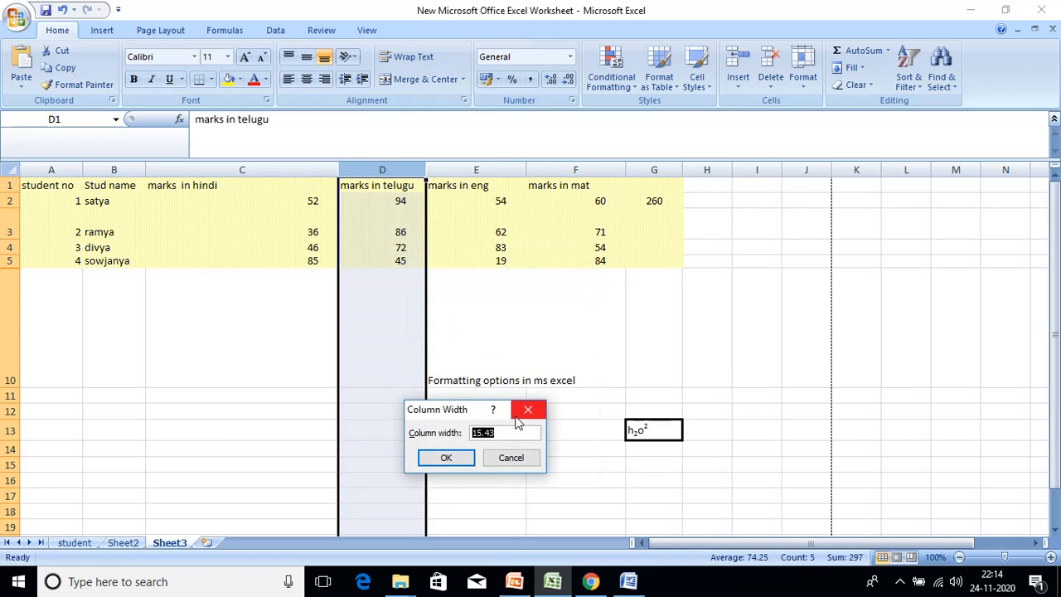
pyautogui.click(514, 432)
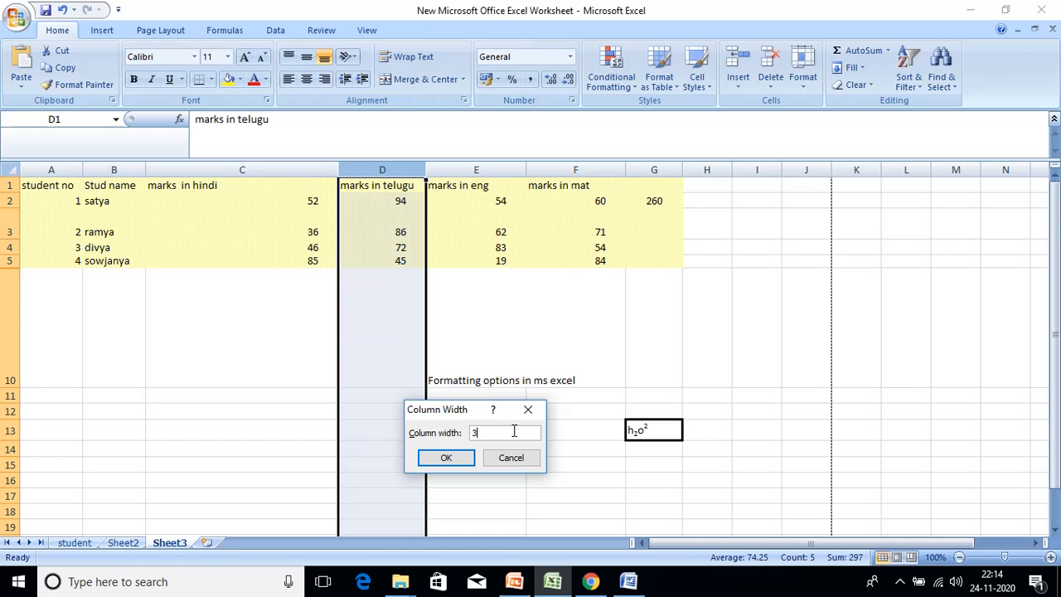
pyautogui.click(446, 458)
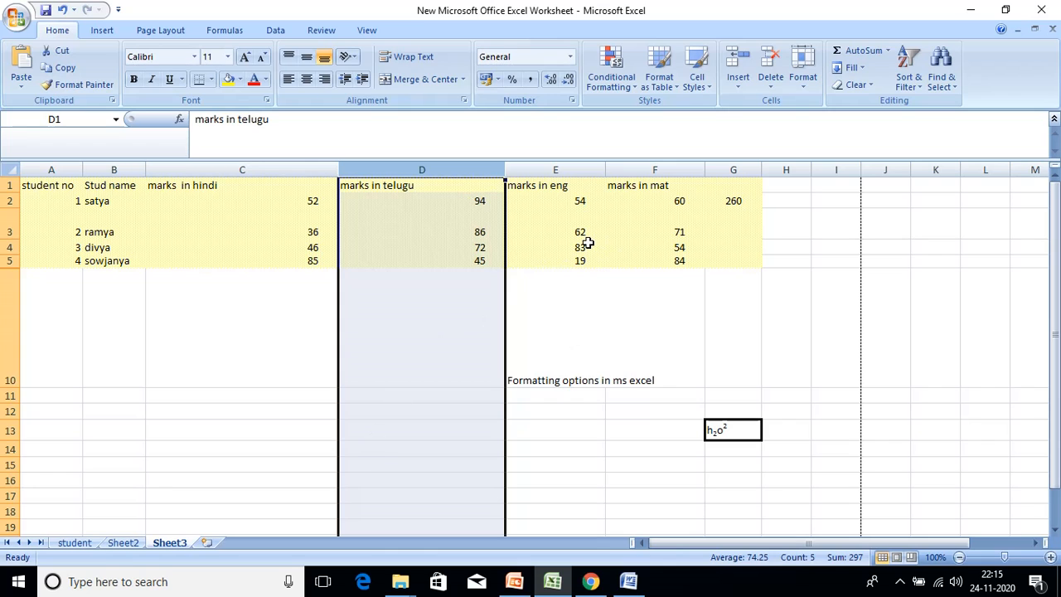
pyautogui.click(805, 83)
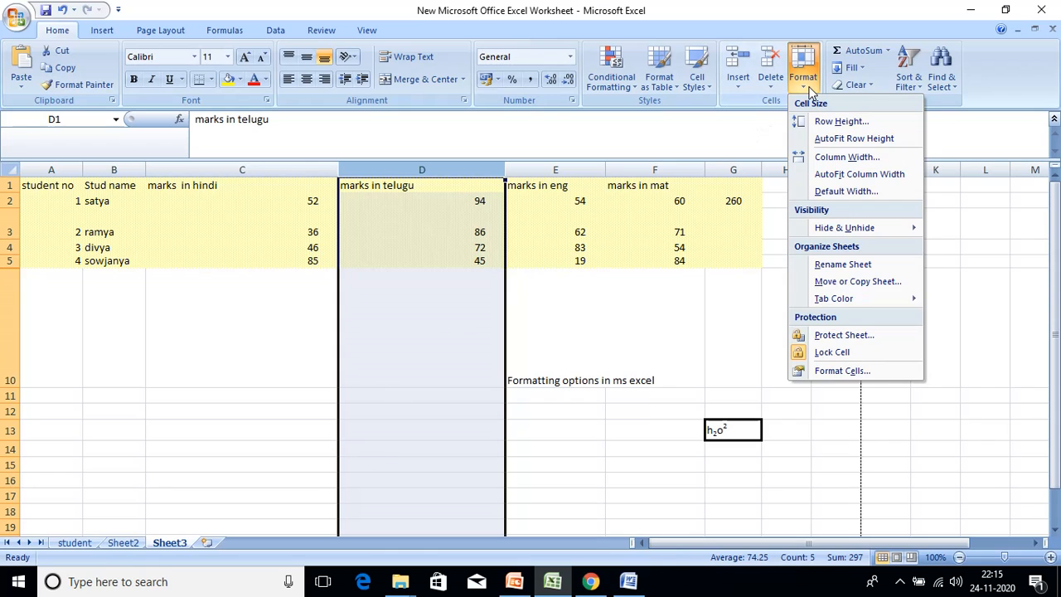
pyautogui.click(863, 369)
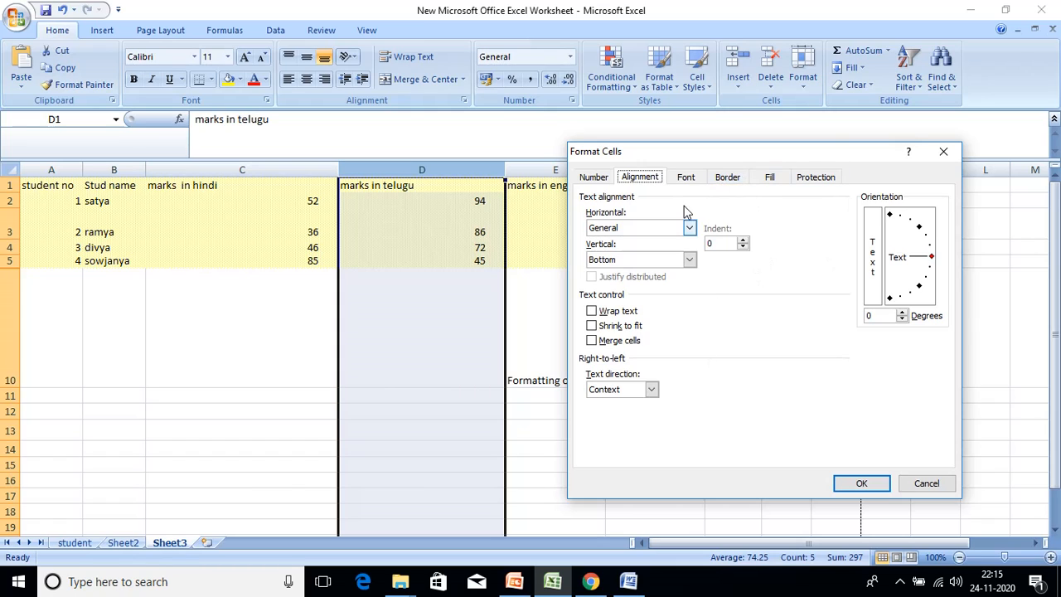
pyautogui.click(946, 151)
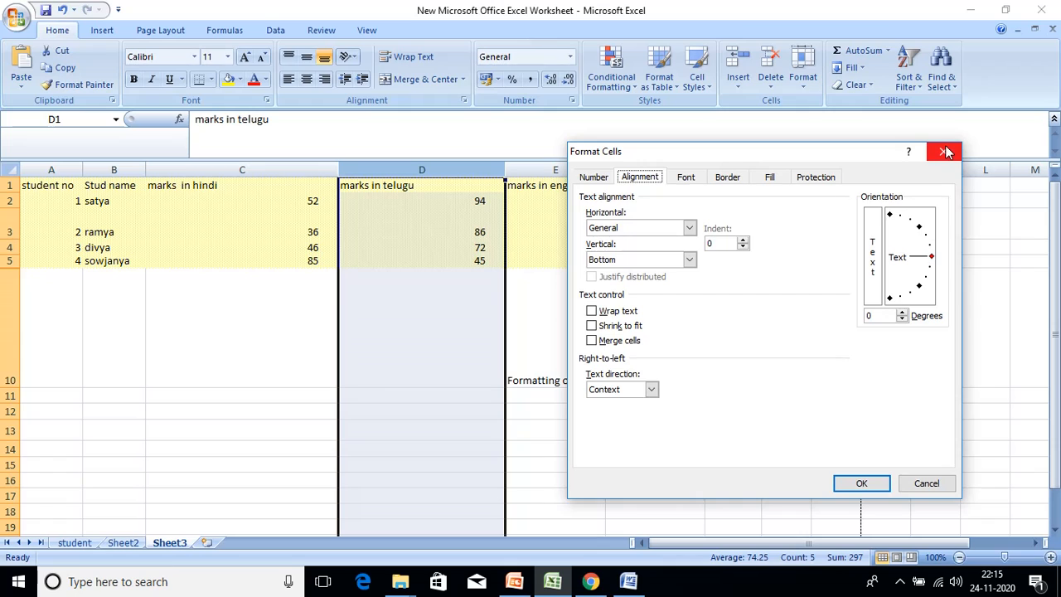